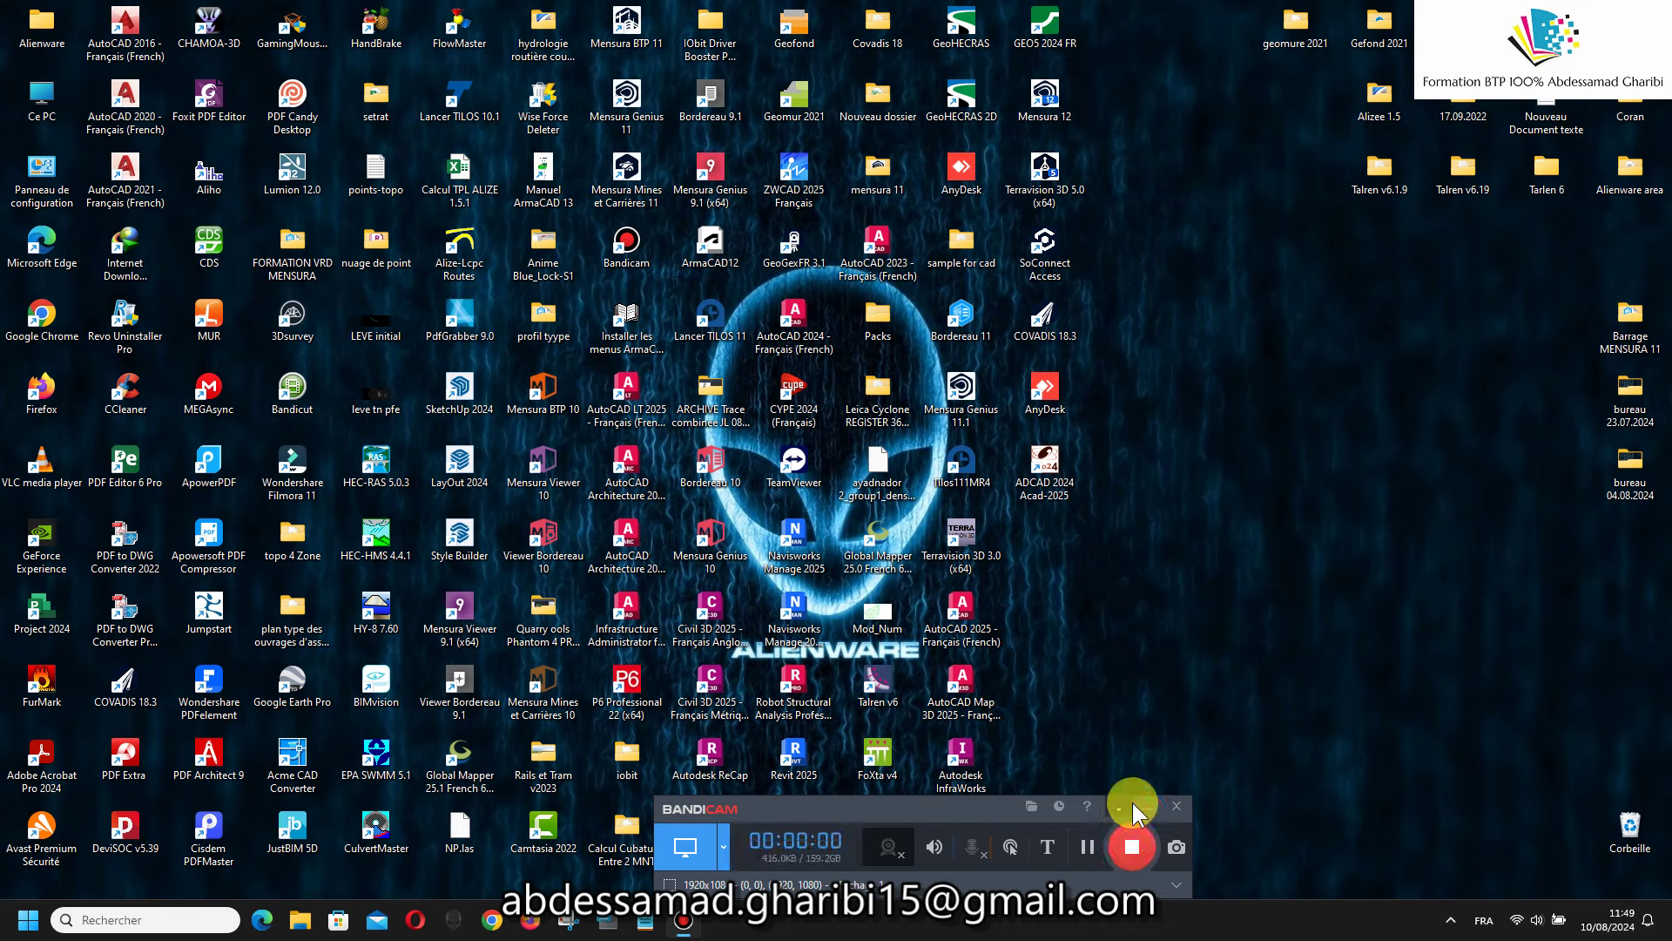
Launch Covadis 18.3a from its desktop shortcut to open a blank drawing.
{"action": "left_click", "coordinate": [1138, 803]}
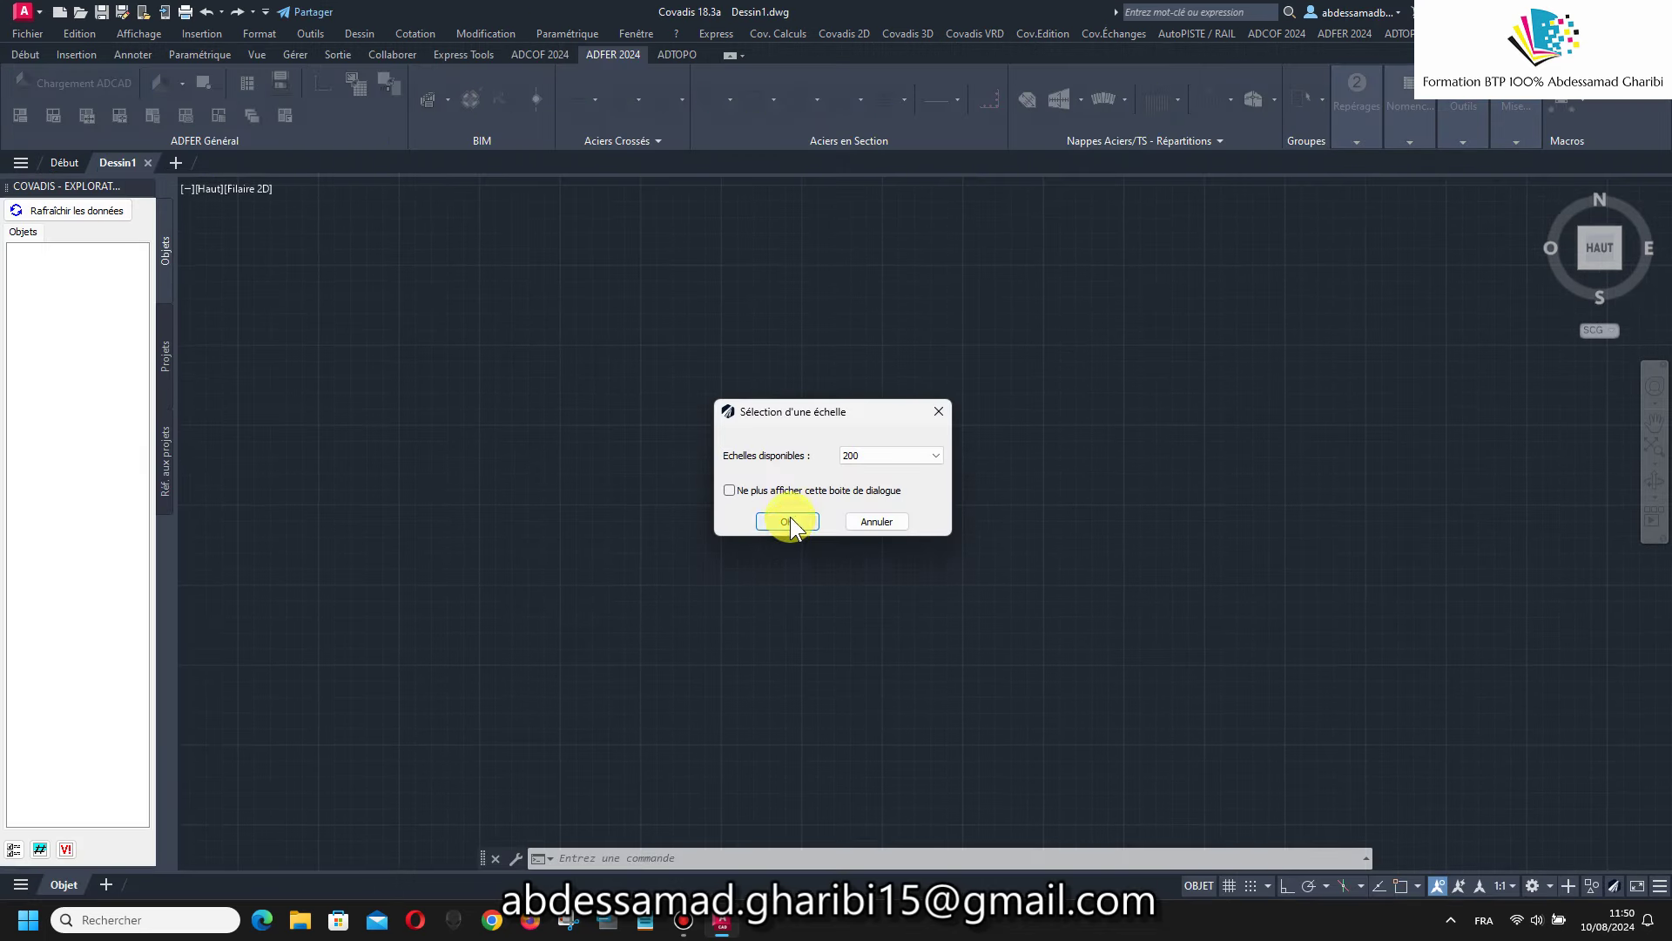
Accept the 1:200 drawing scale, close SoConnect, and load ADFER through Chargement ADCAD.
{"action": "left_click", "coordinate": [789, 520]}
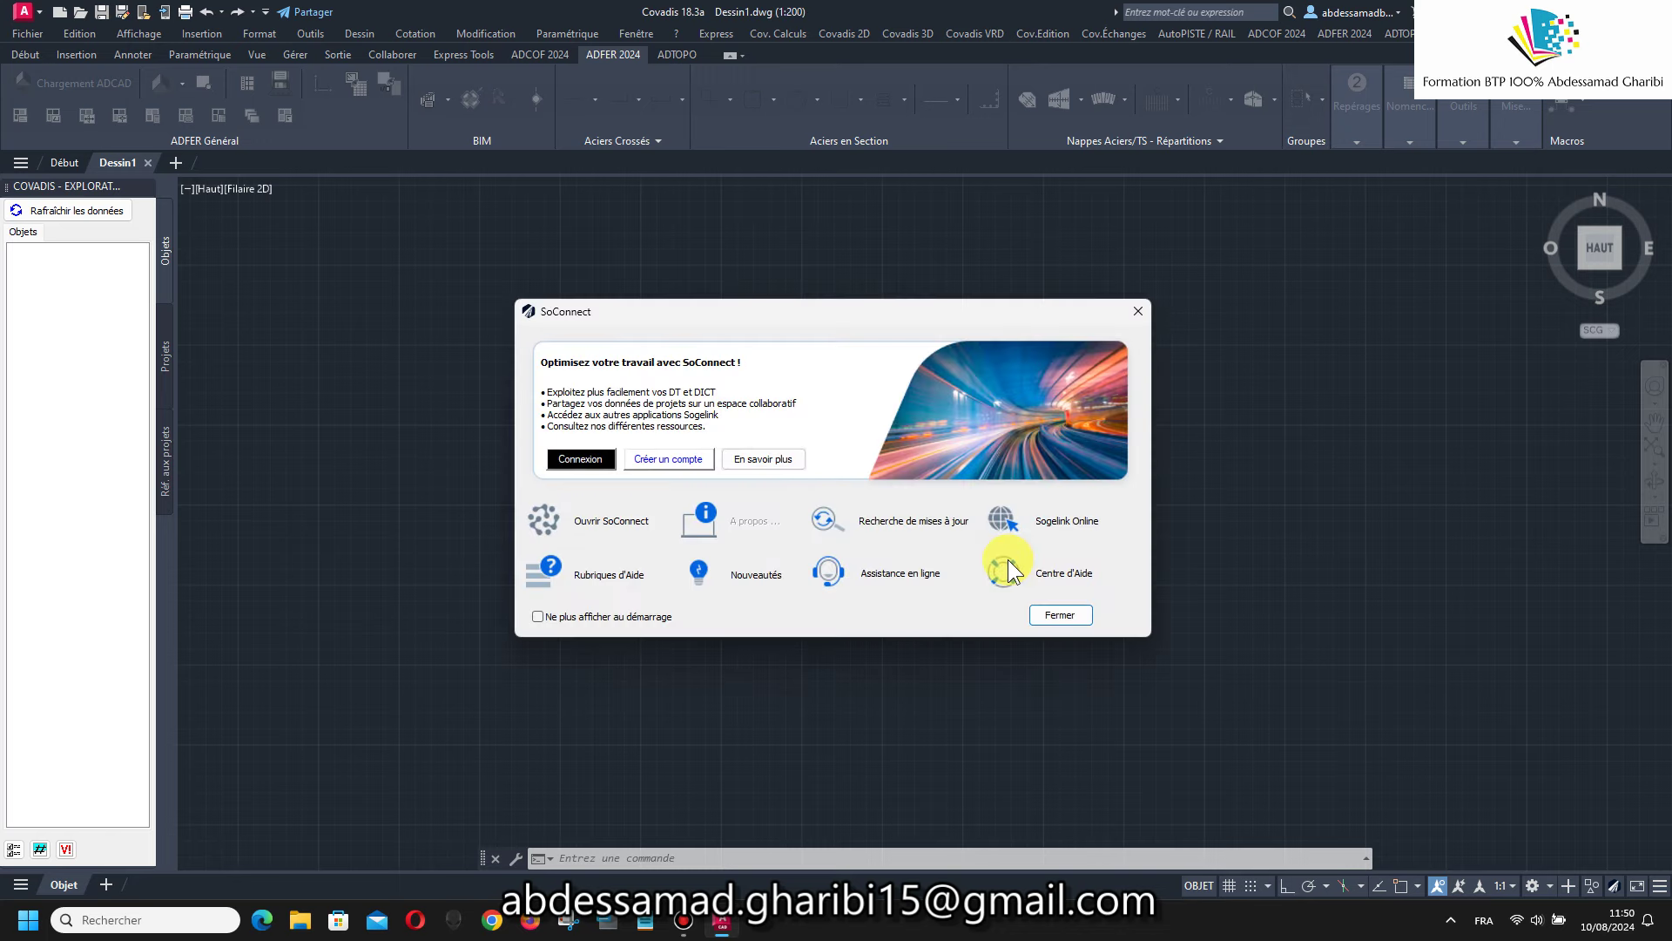
{"action": "left_click", "coordinate": [1138, 312]}
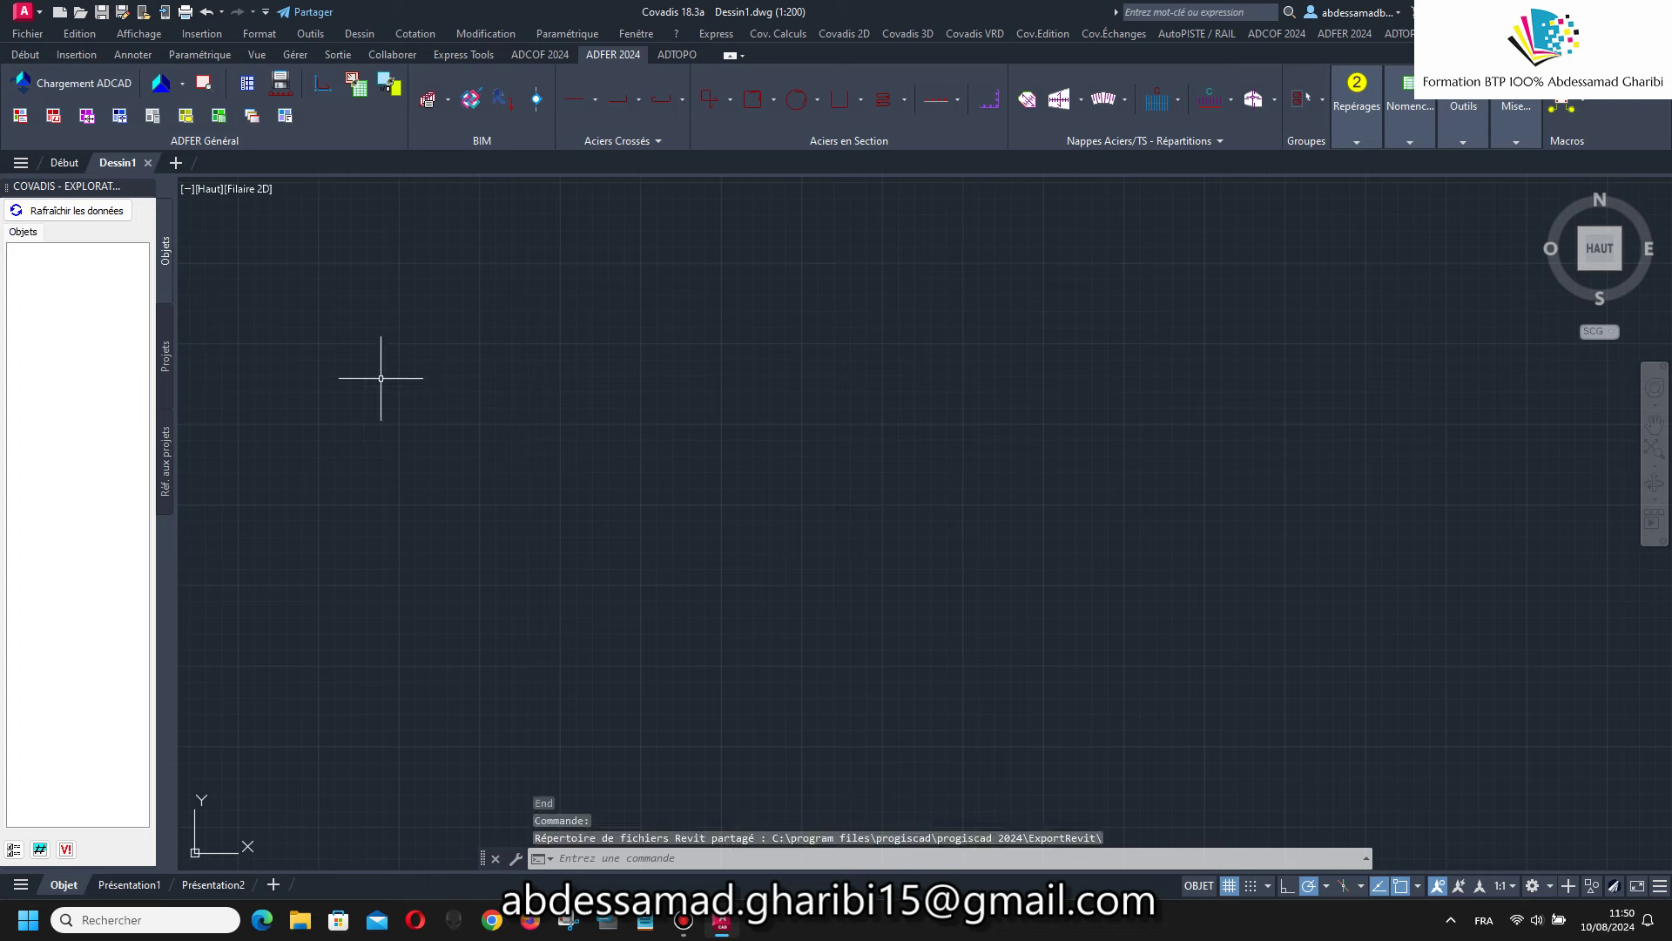
{"action": "left_click", "coordinate": [95, 87]}
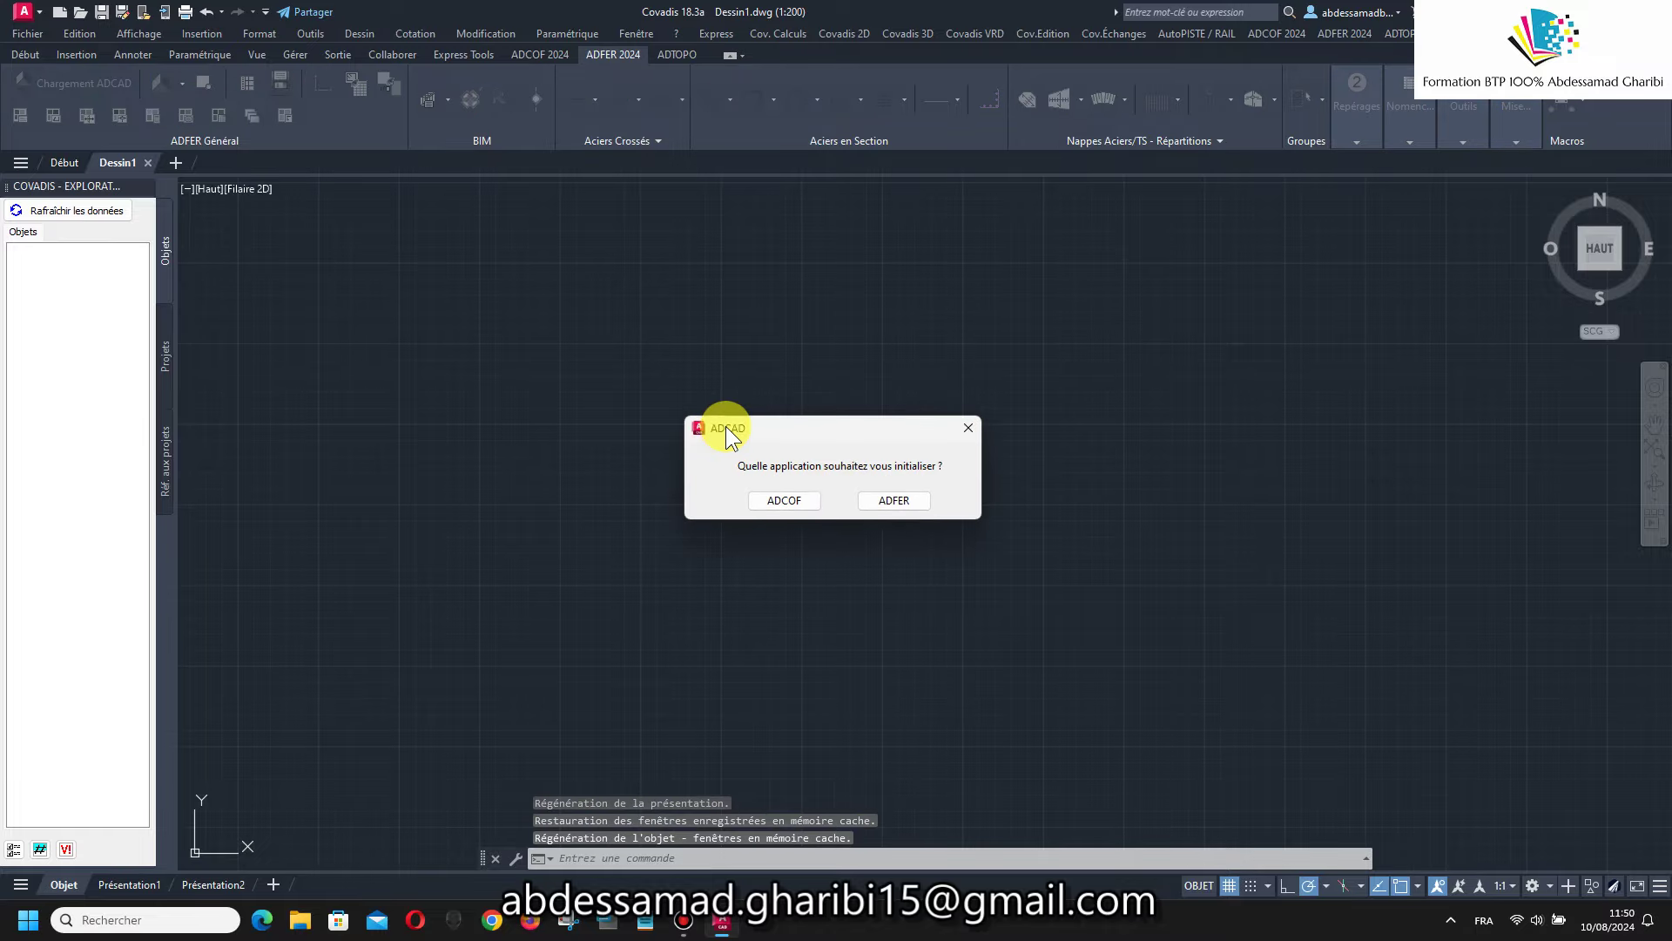
{"action": "left_click", "coordinate": [894, 499]}
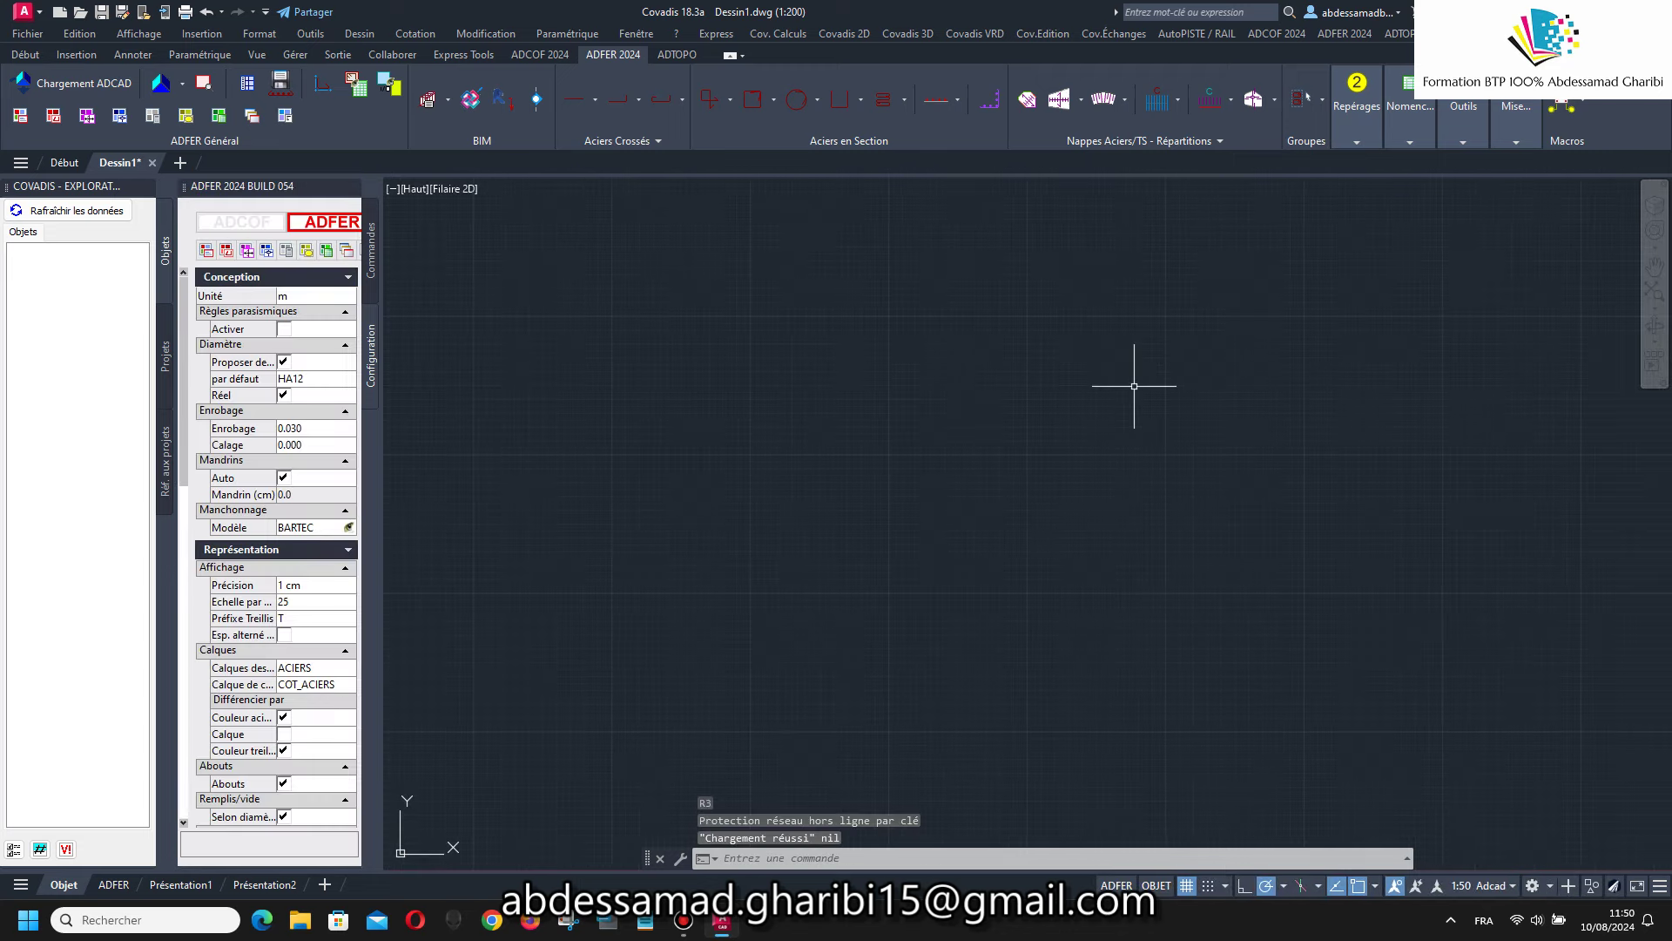
Start the Mur de soutènement macro with wall-head Type d'acier set to Aciers.
{"action": "left_click", "coordinate": [1592, 107]}
{"action": "left_click", "coordinate": [1594, 331]}
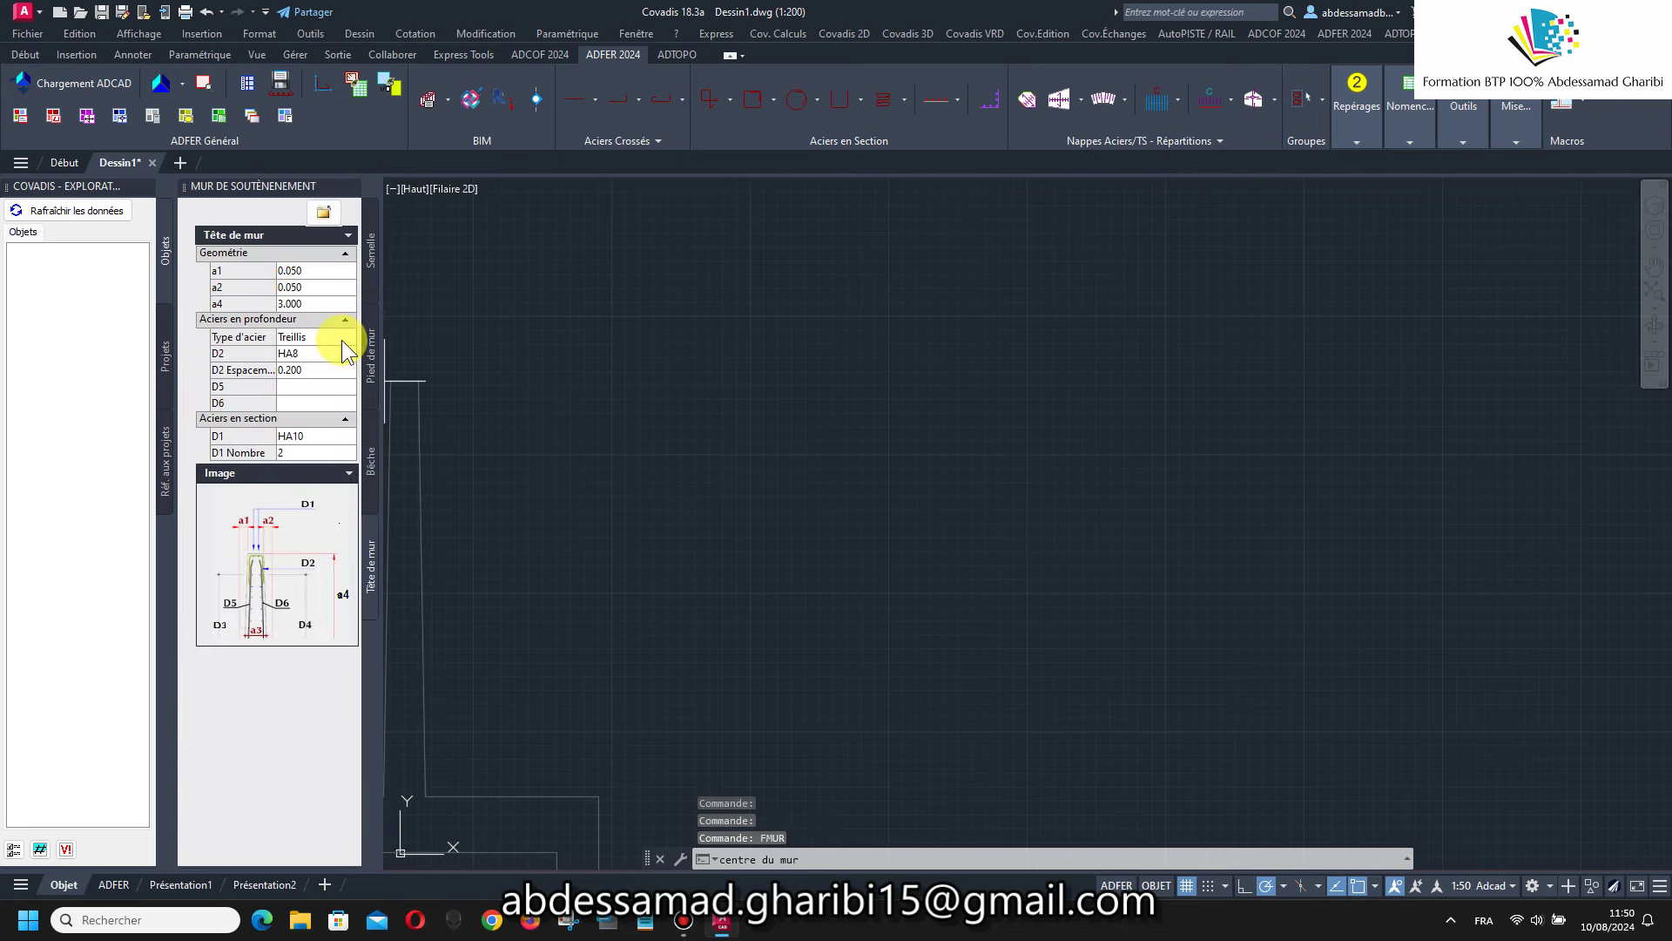
{"action": "left_click", "coordinate": [343, 338]}
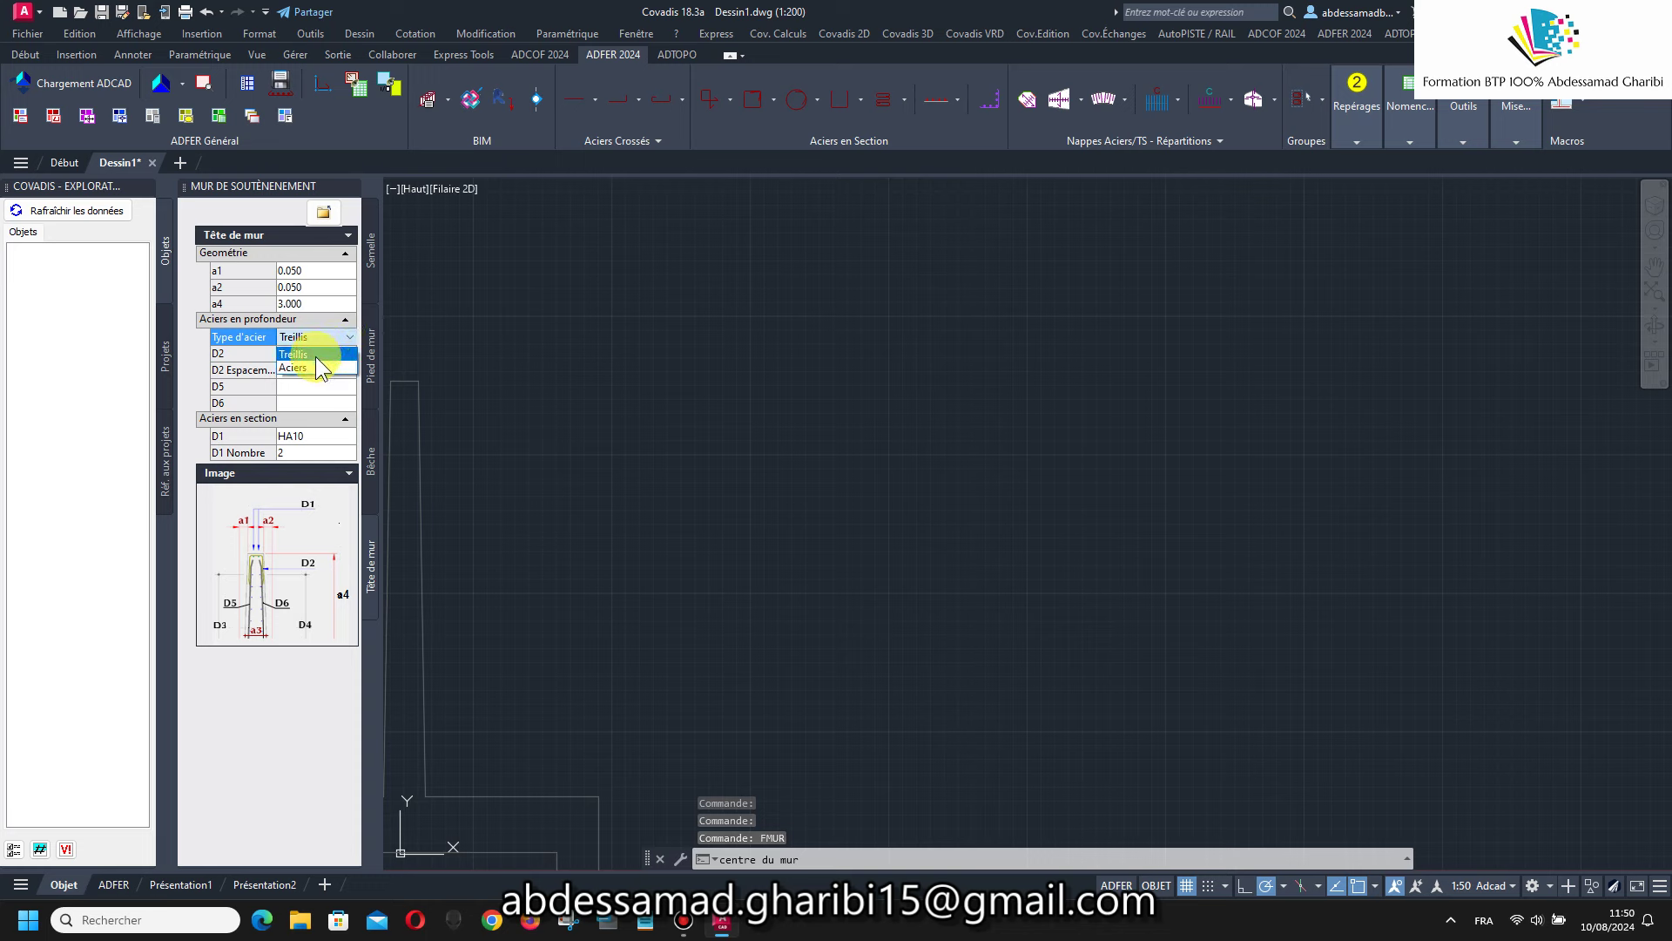
{"action": "left_click", "coordinate": [315, 366]}
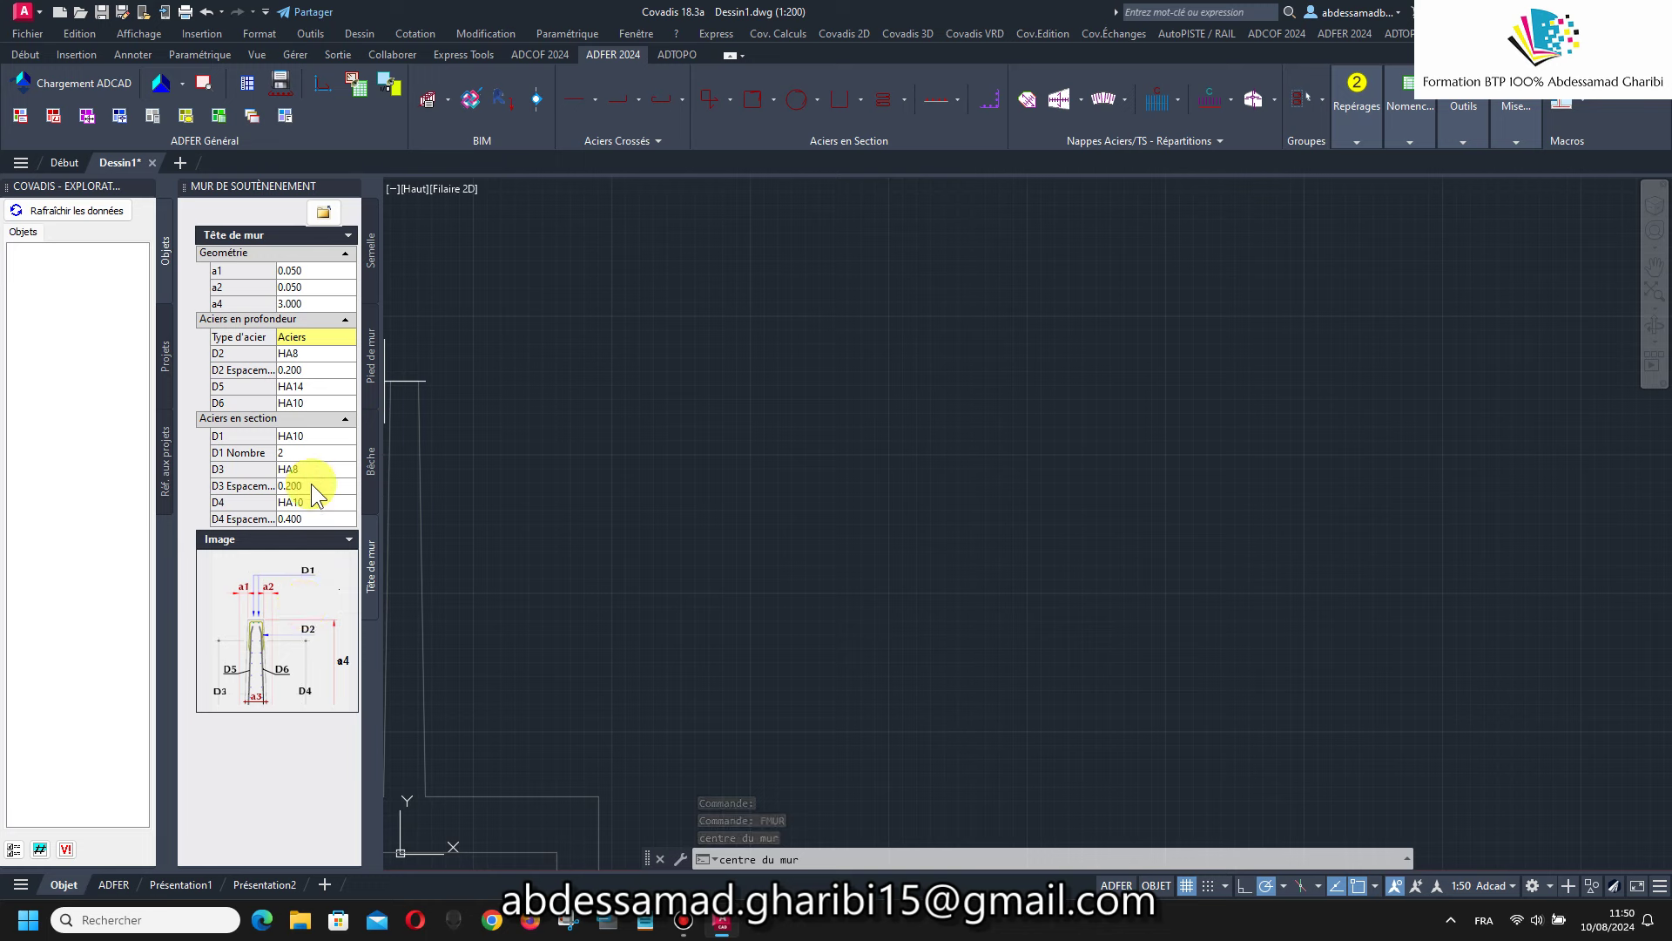
Review the Pied de mur, Bêche and Semelle tabs, then return to Tête de mur.
{"action": "left_click", "coordinate": [373, 374]}
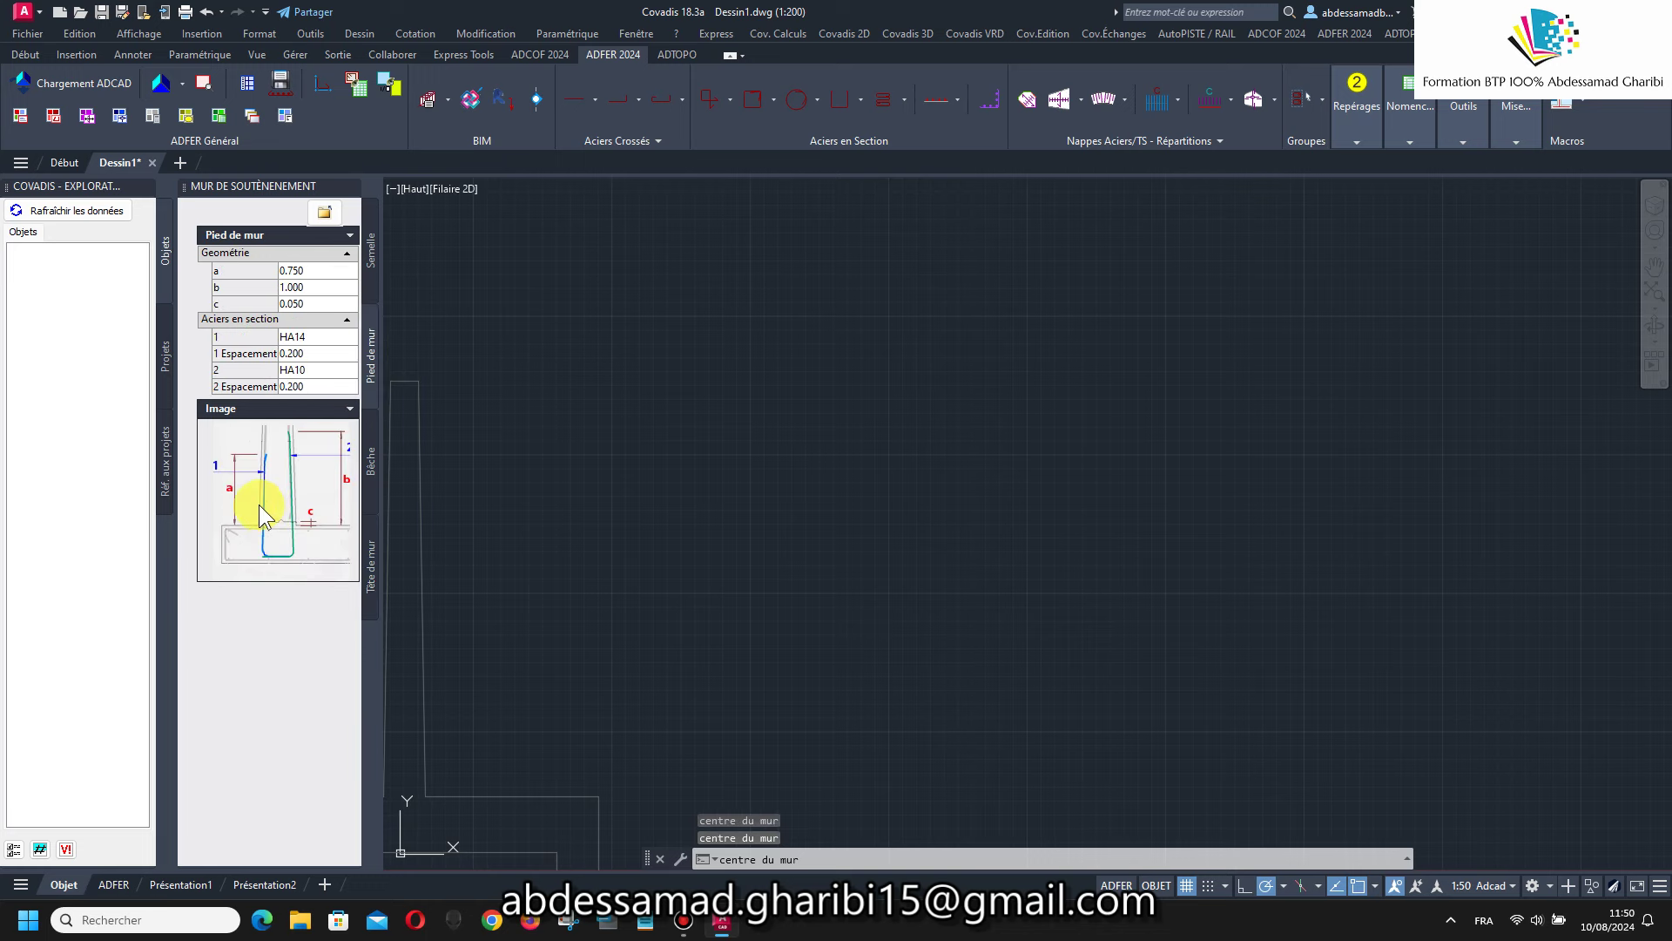
{"action": "left_click", "coordinate": [369, 457]}
{"action": "left_click", "coordinate": [369, 261]}
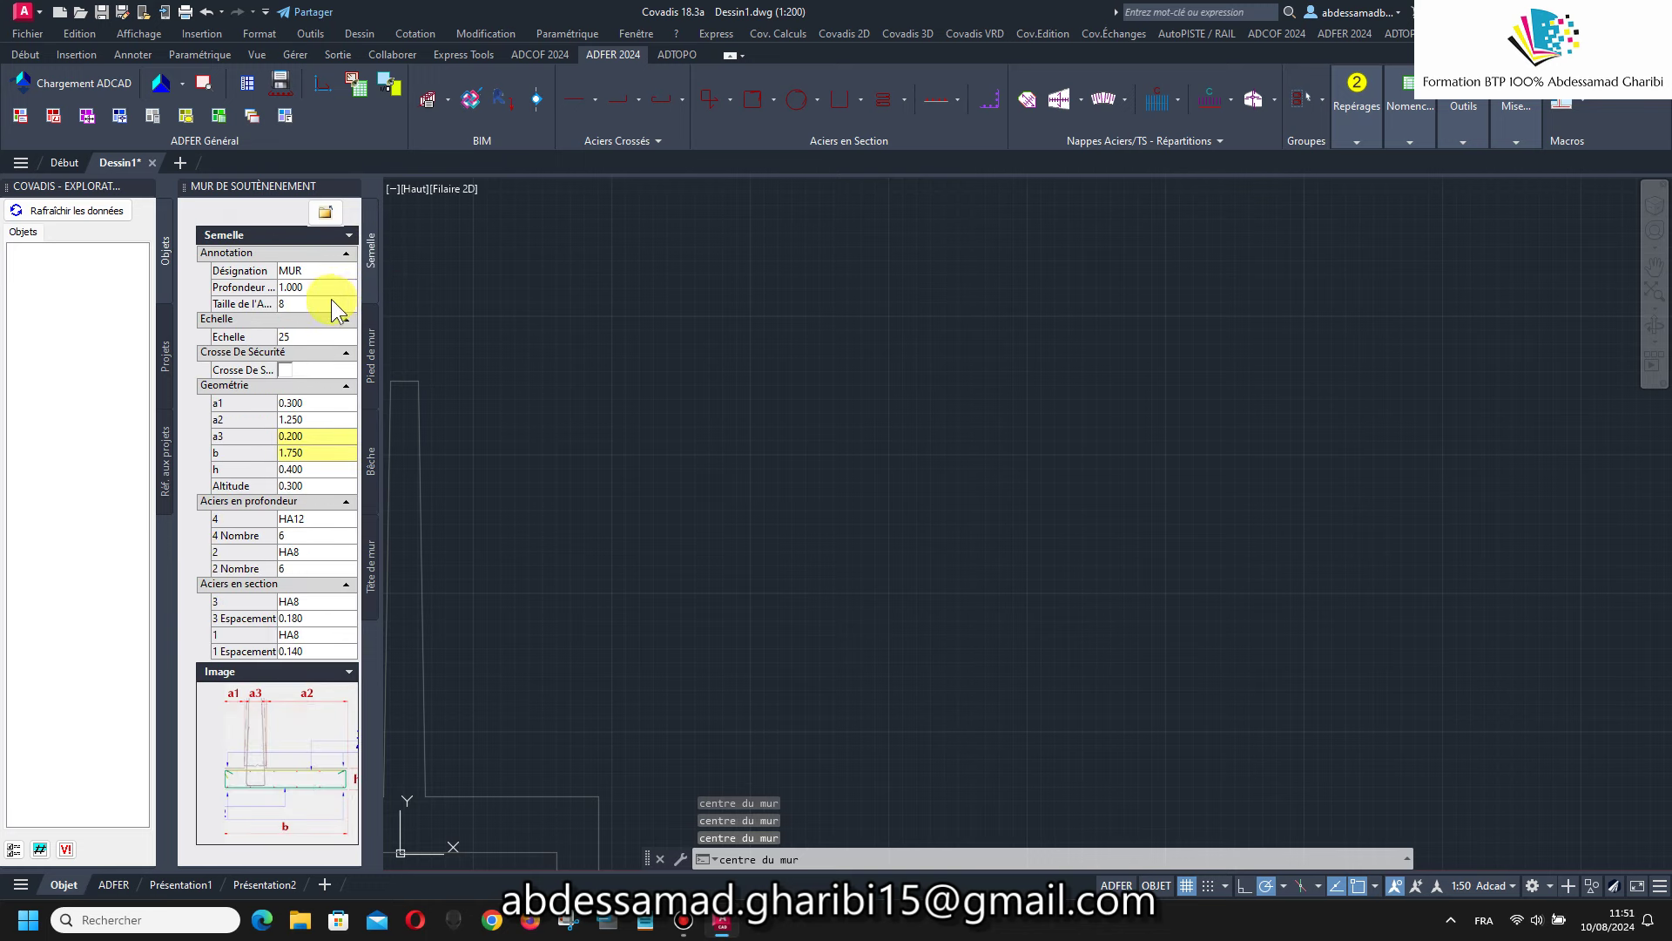
{"action": "left_click", "coordinate": [370, 358]}
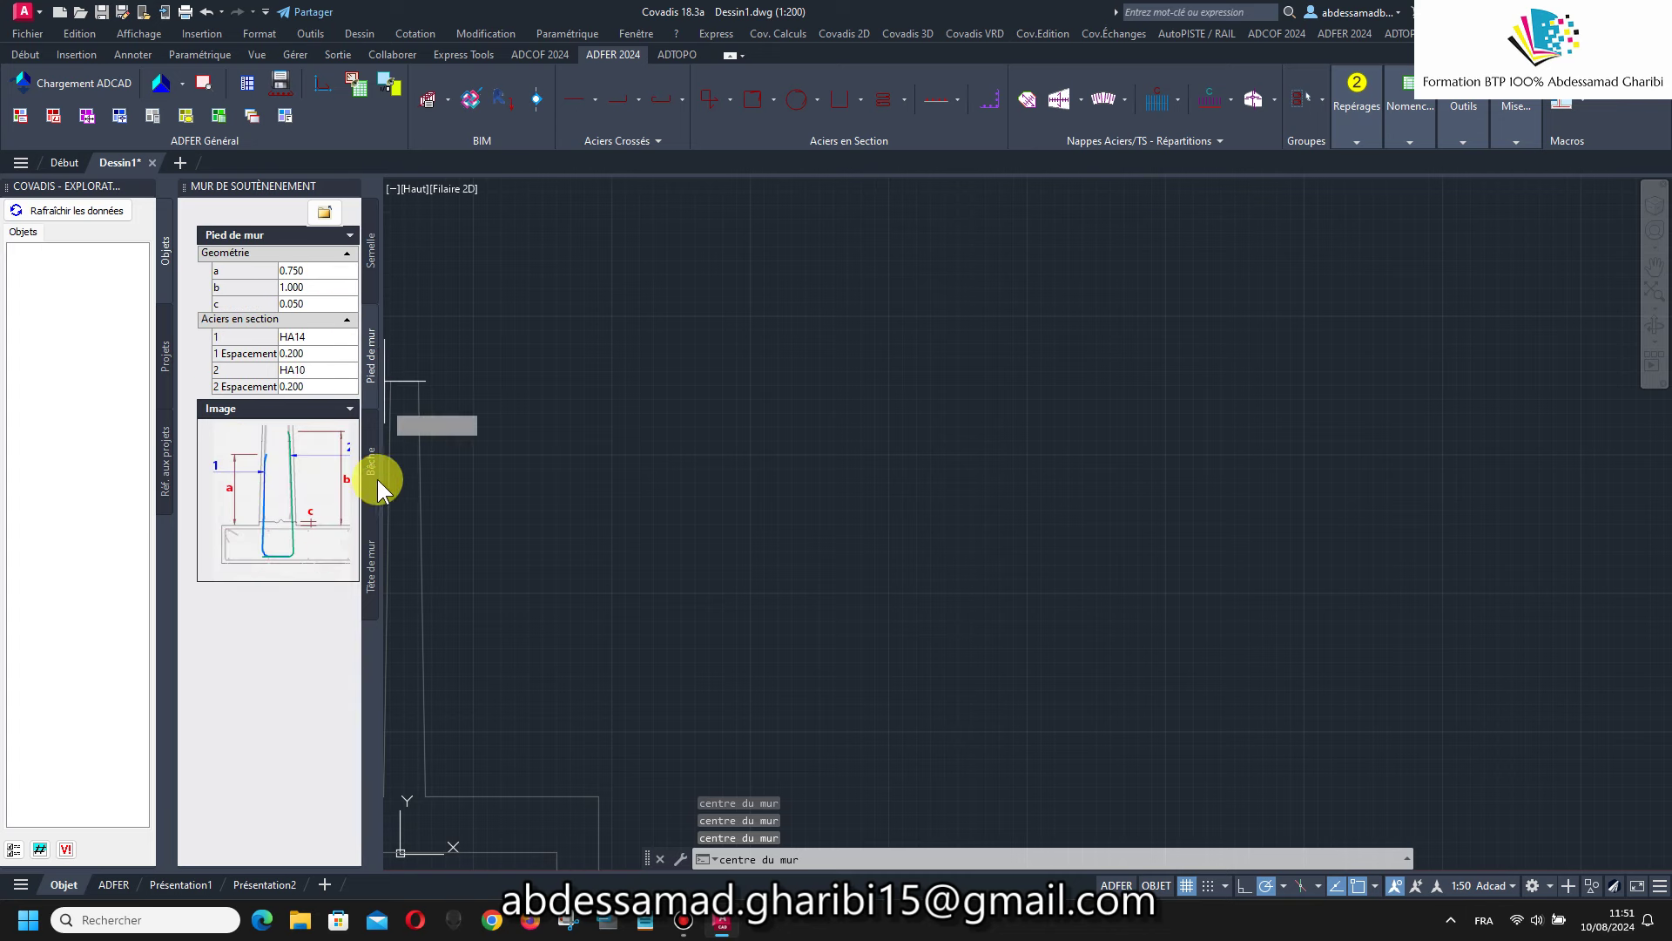
{"action": "left_click", "coordinate": [371, 570]}
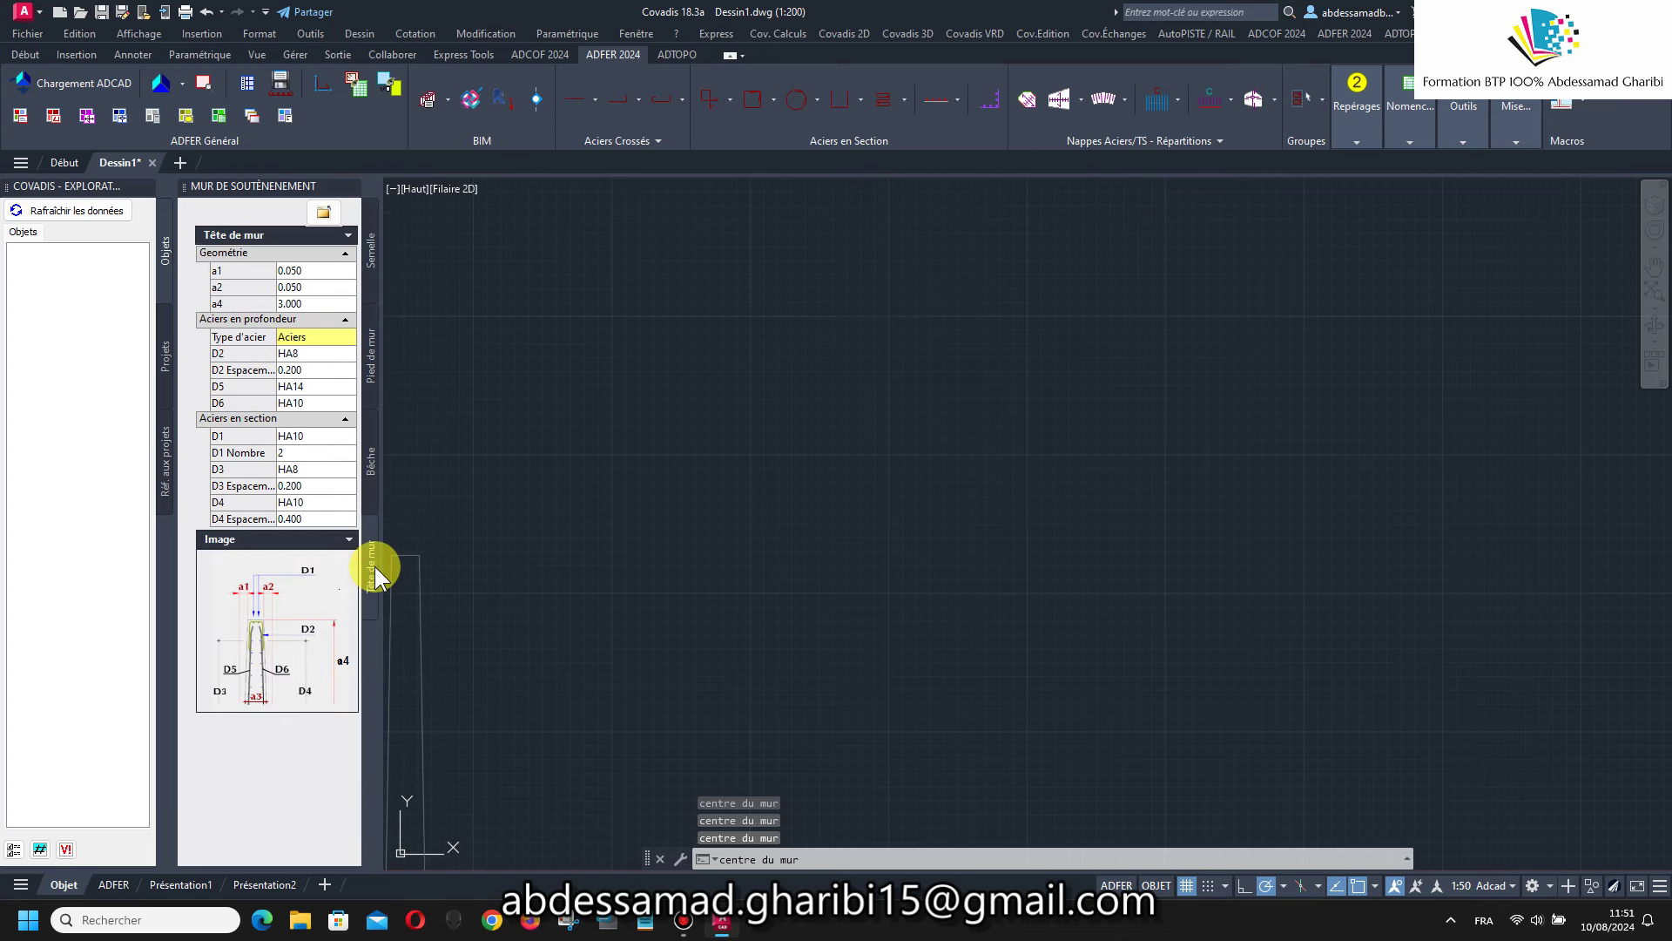
Set wall-head bars D2 and D3 to HA10, D5 to HA16, D1 and D4 to HA14.
{"action": "left_click", "coordinate": [325, 352]}
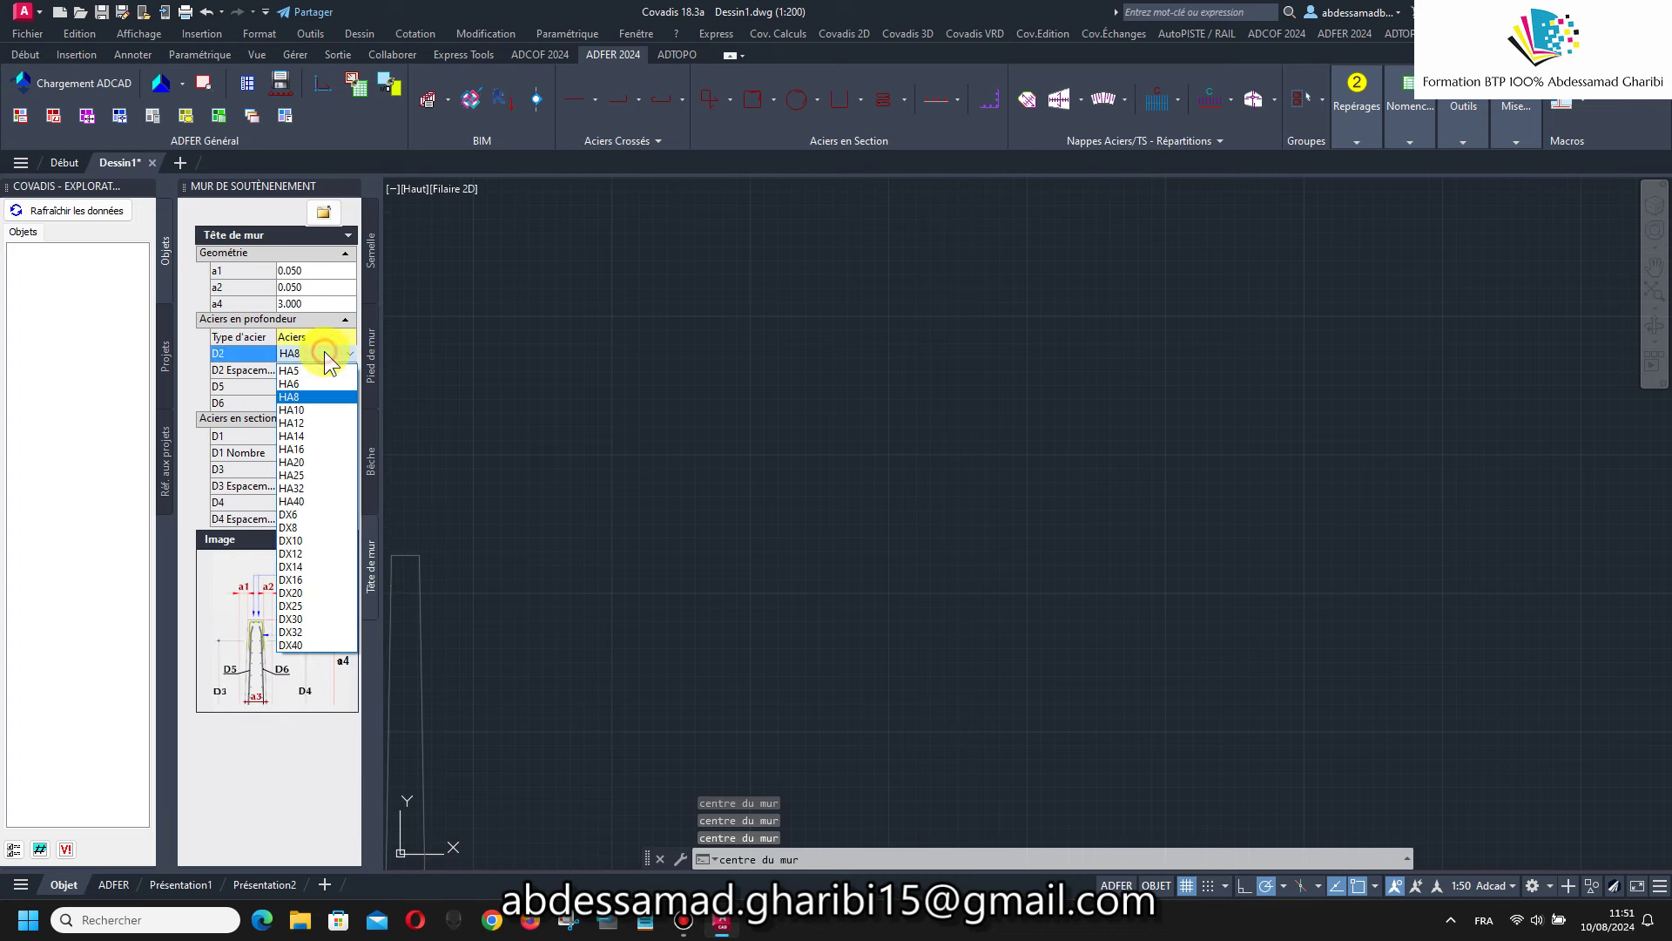
{"action": "left_click", "coordinate": [329, 399]}
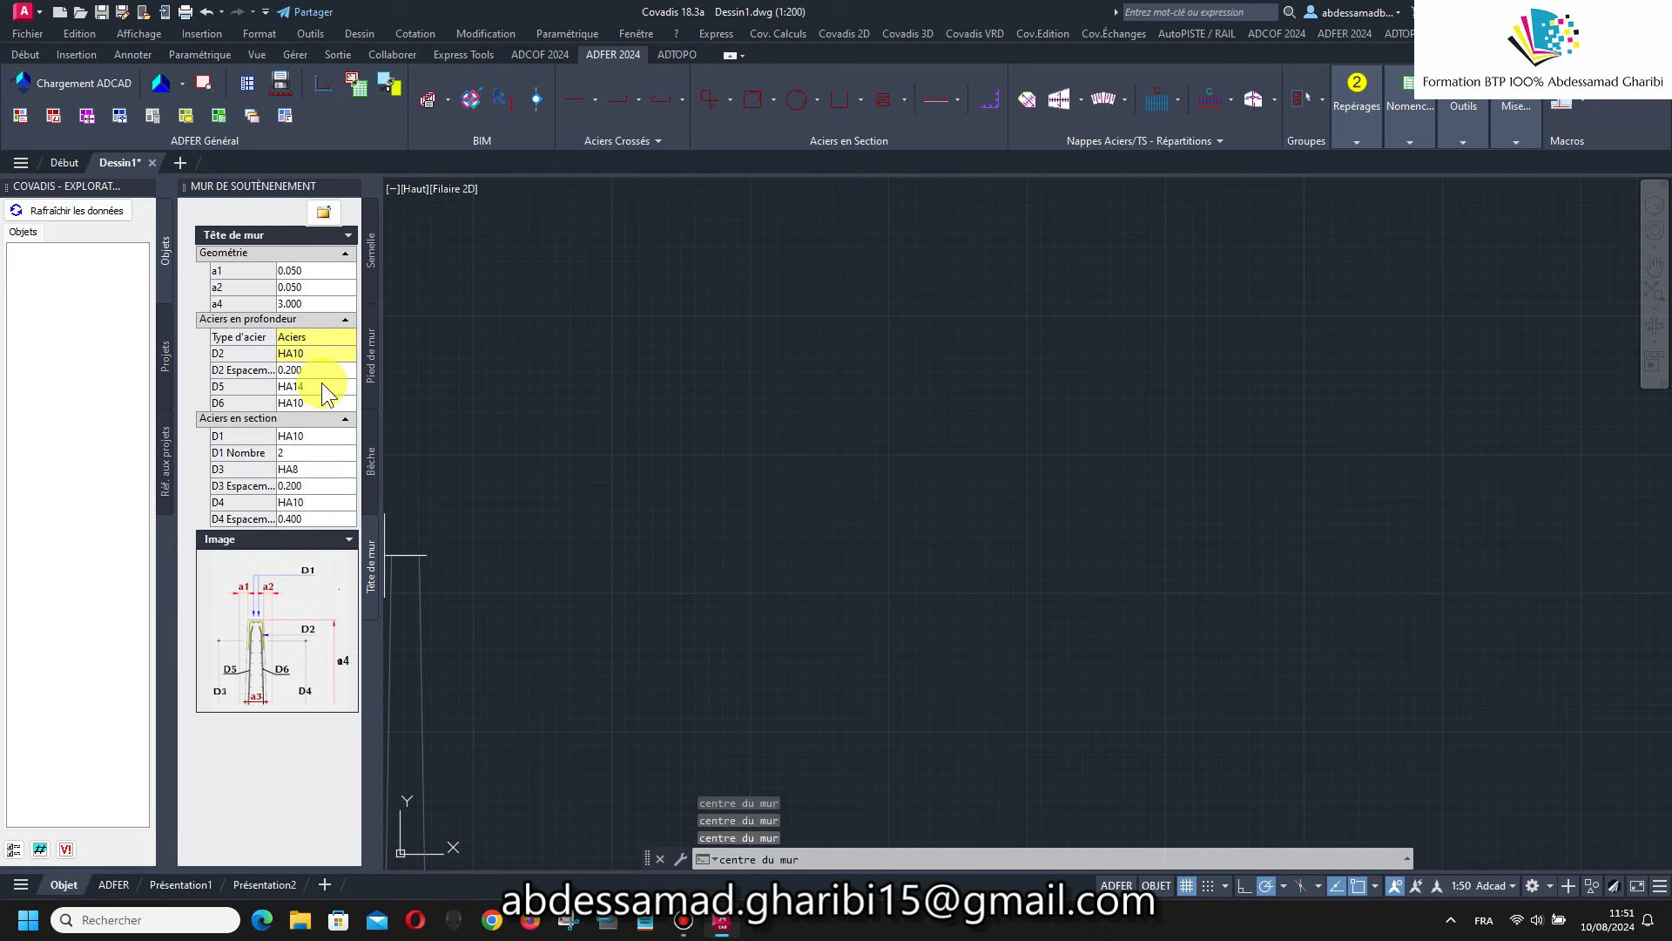
{"action": "left_click", "coordinate": [322, 383]}
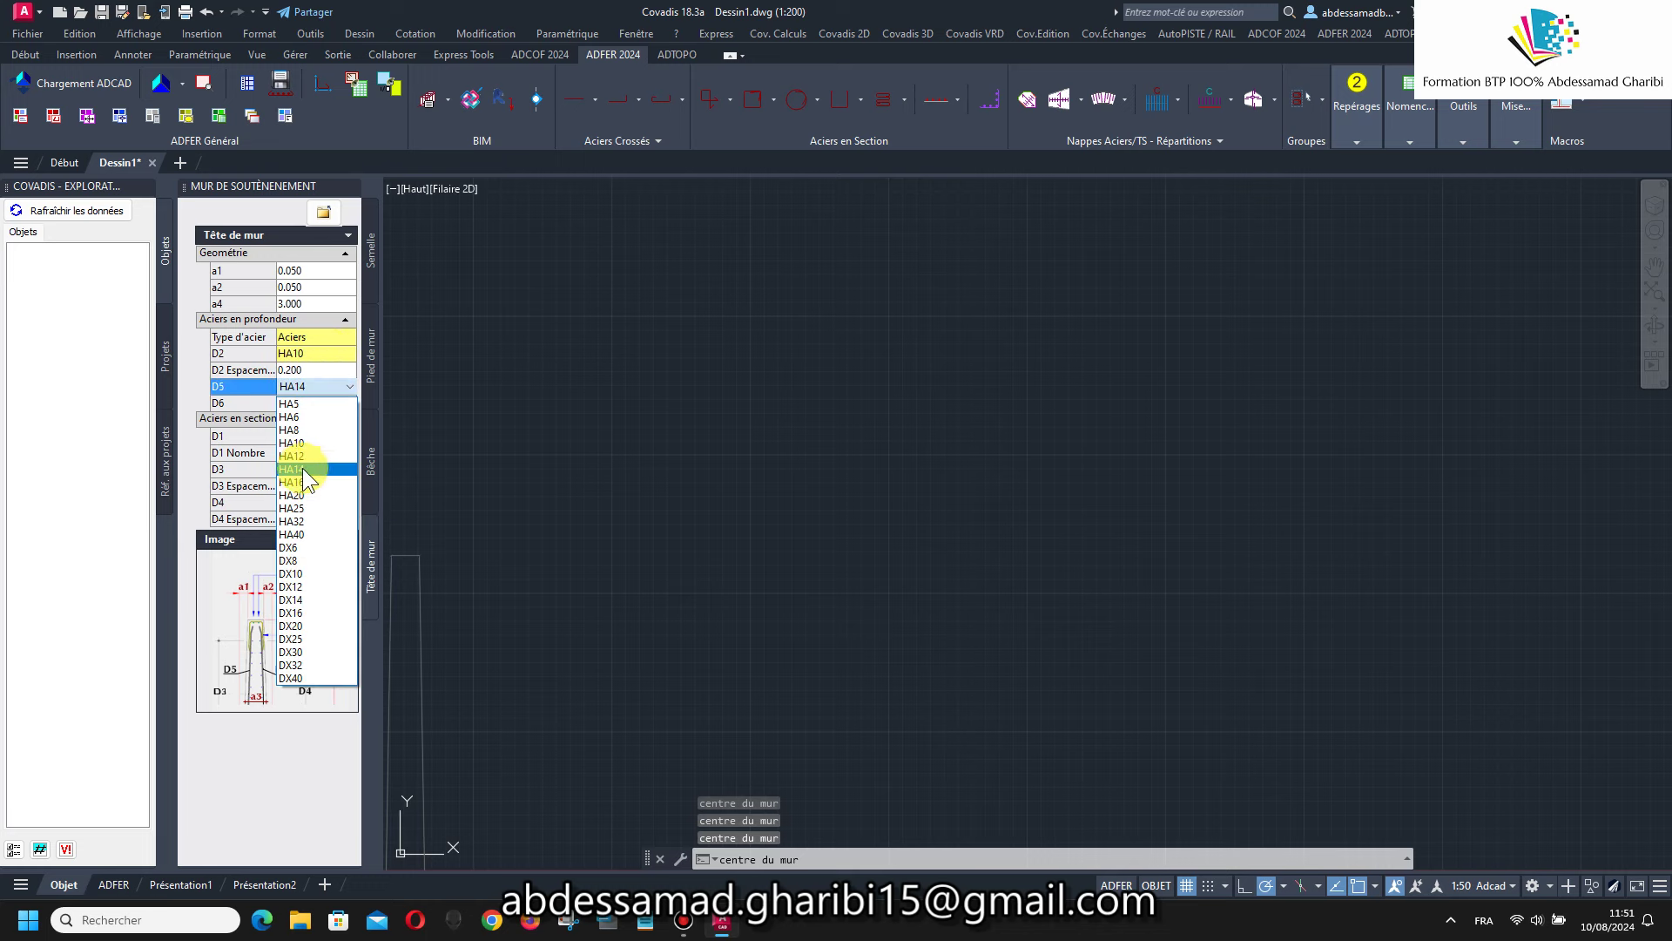
{"action": "left_click", "coordinate": [300, 481]}
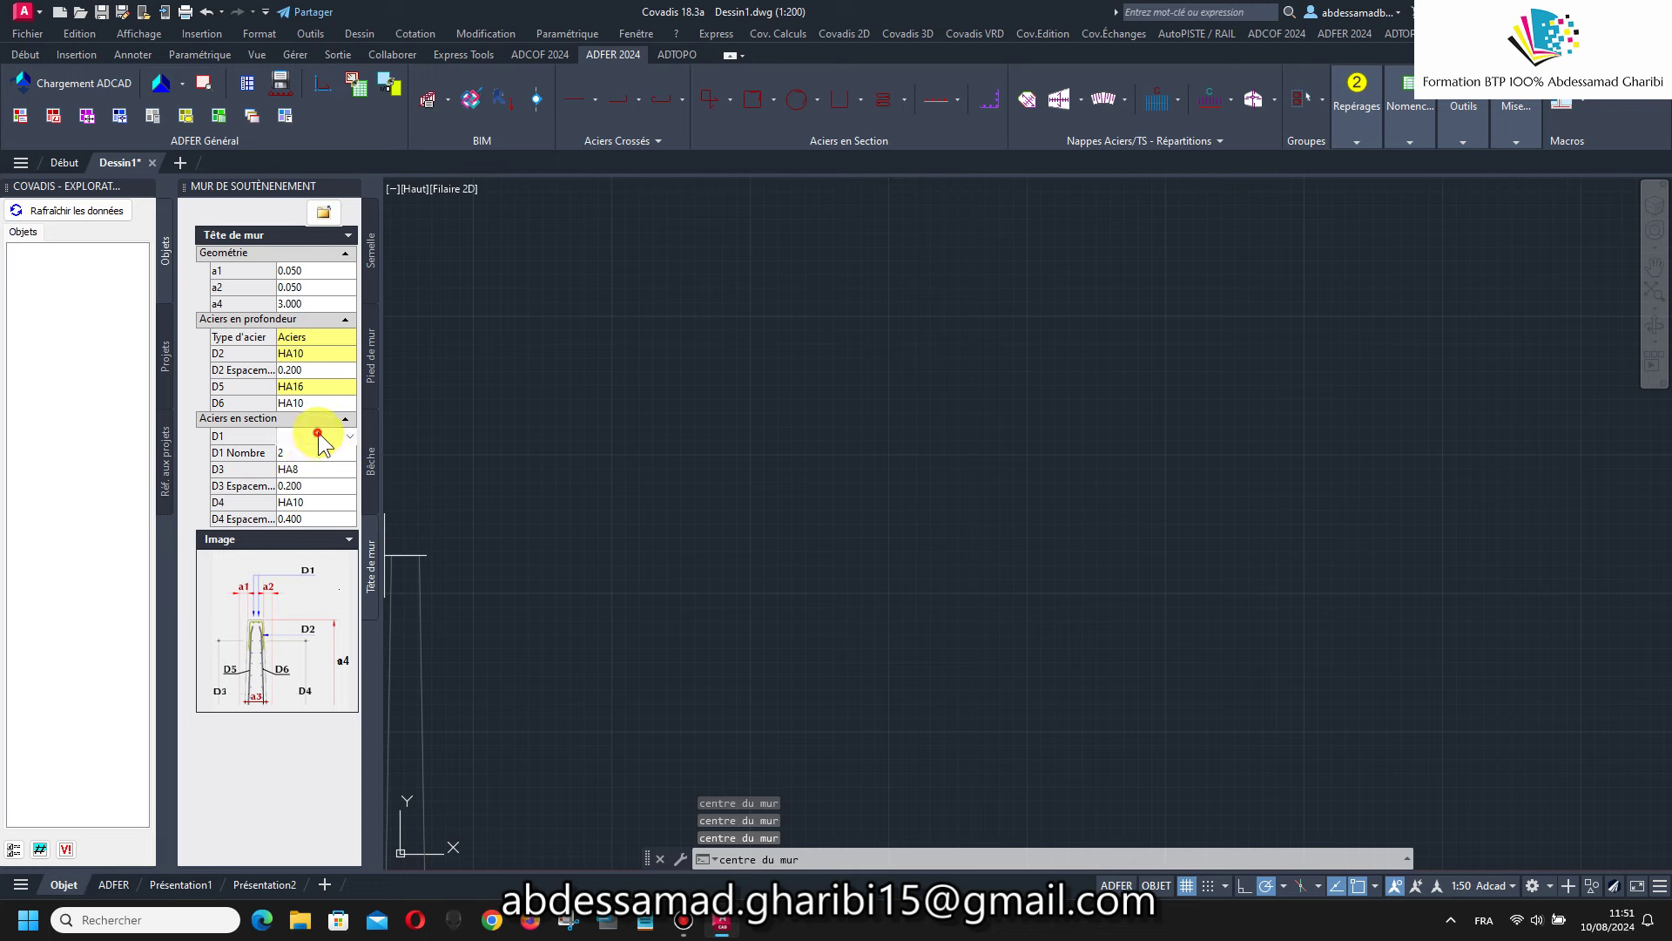
{"action": "left_click", "coordinate": [318, 435]}
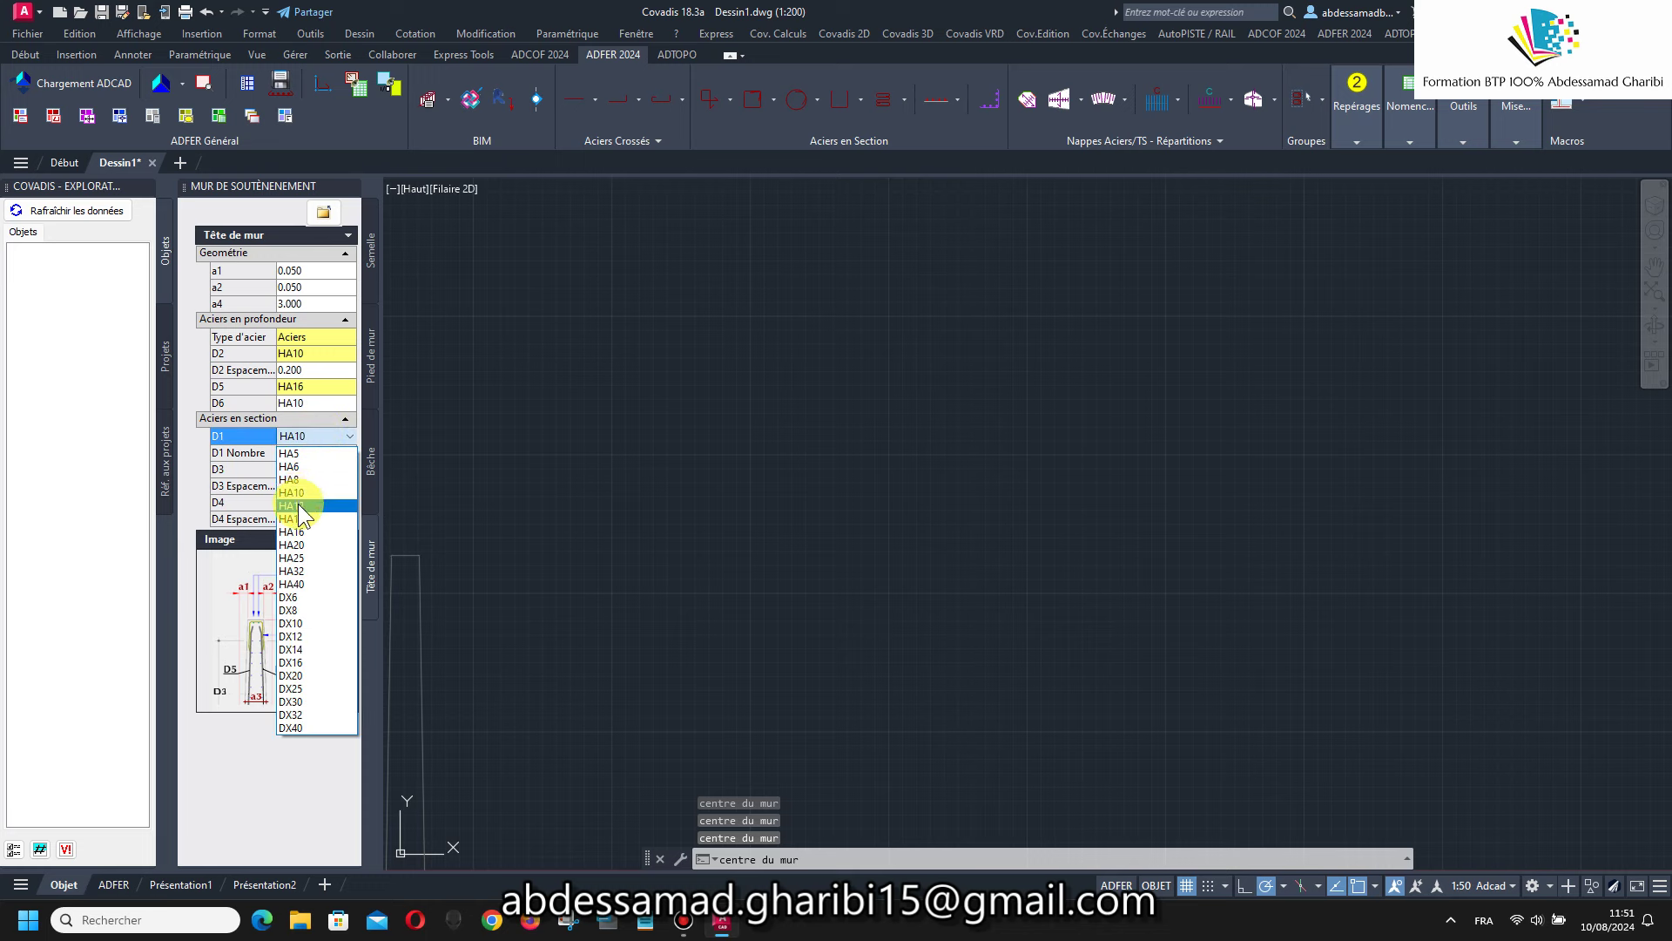
{"action": "left_click", "coordinate": [297, 519]}
{"action": "left_click", "coordinate": [329, 470]}
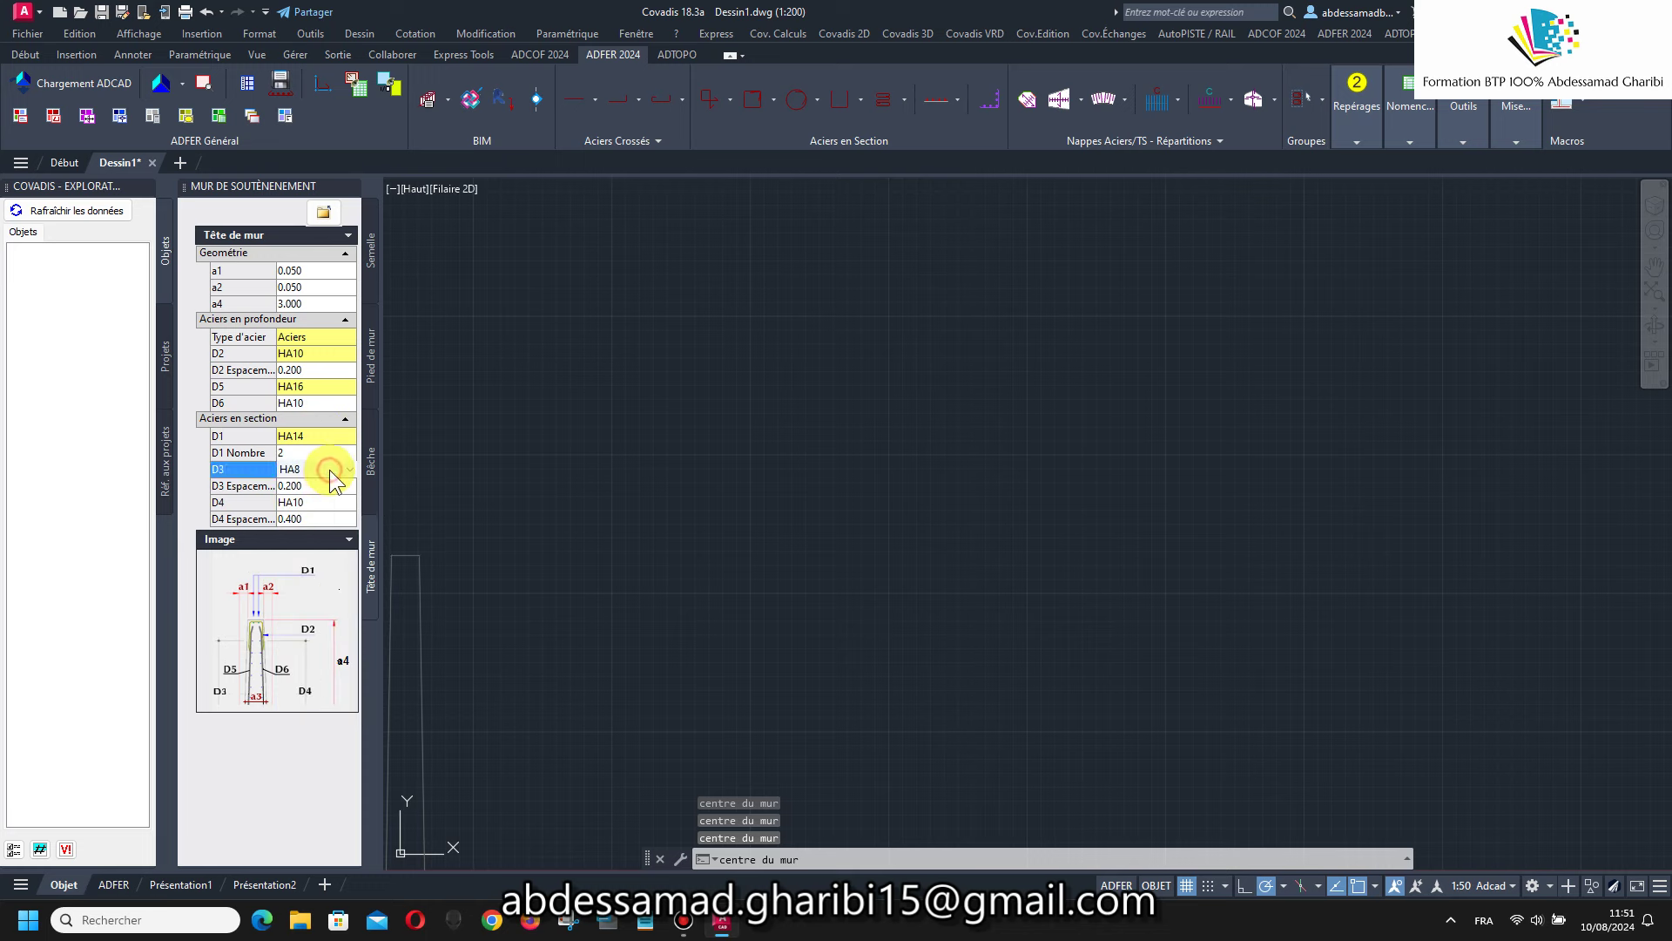
{"action": "left_click", "coordinate": [299, 525]}
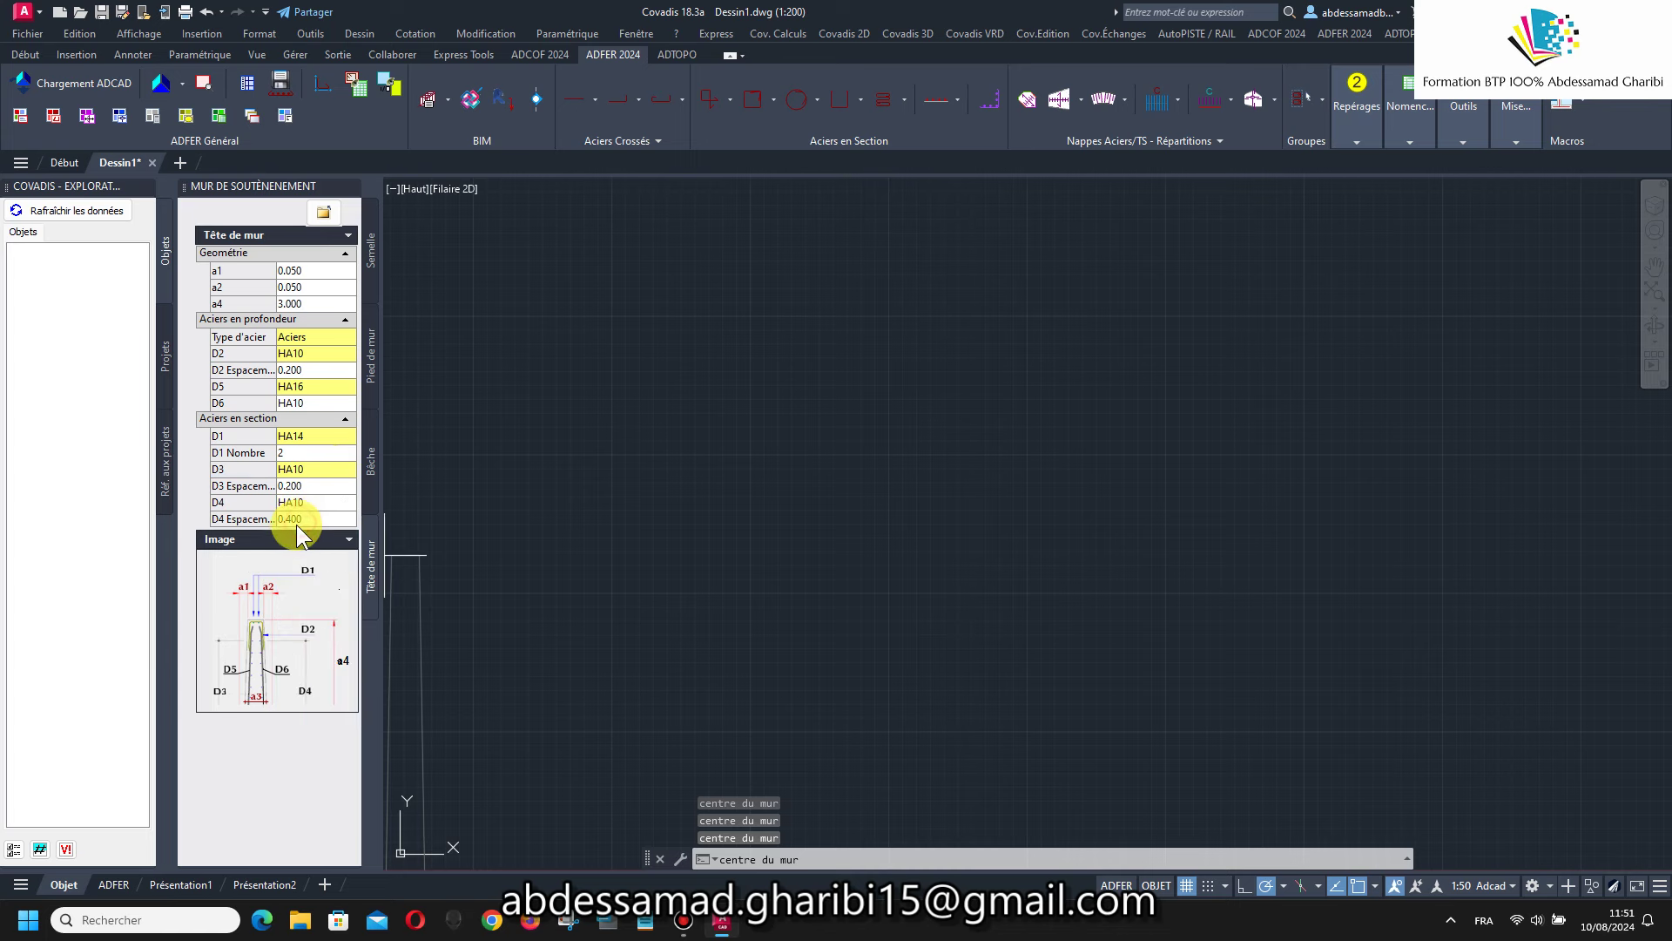
{"action": "left_click", "coordinate": [322, 495]}
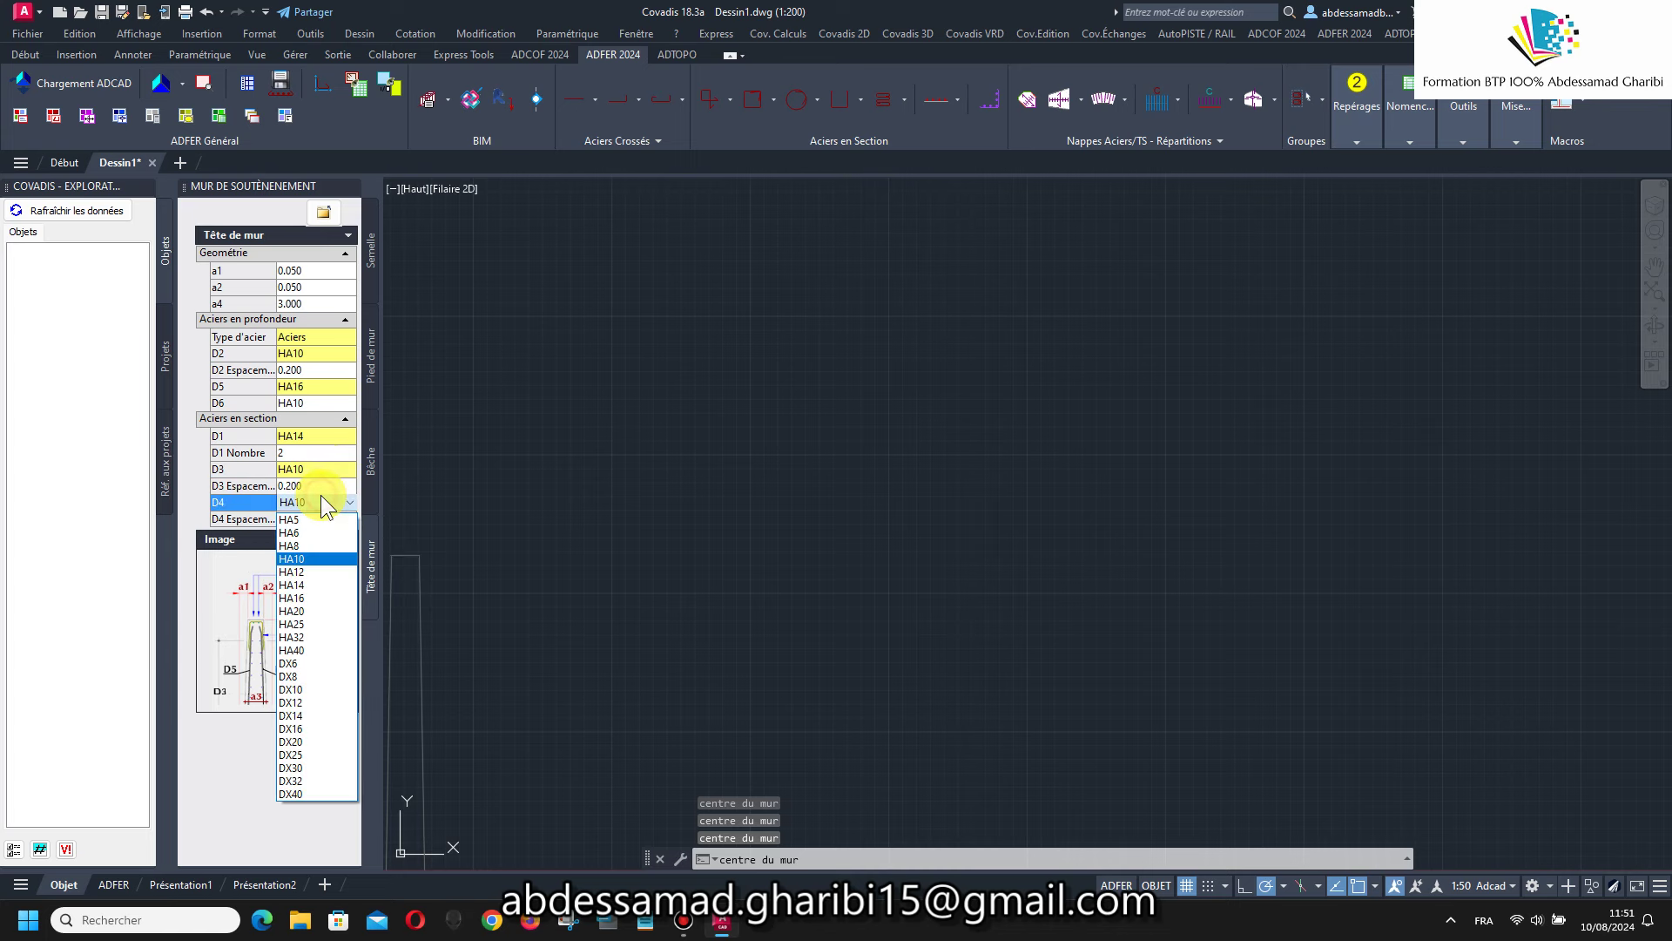
{"action": "left_click", "coordinate": [318, 585]}
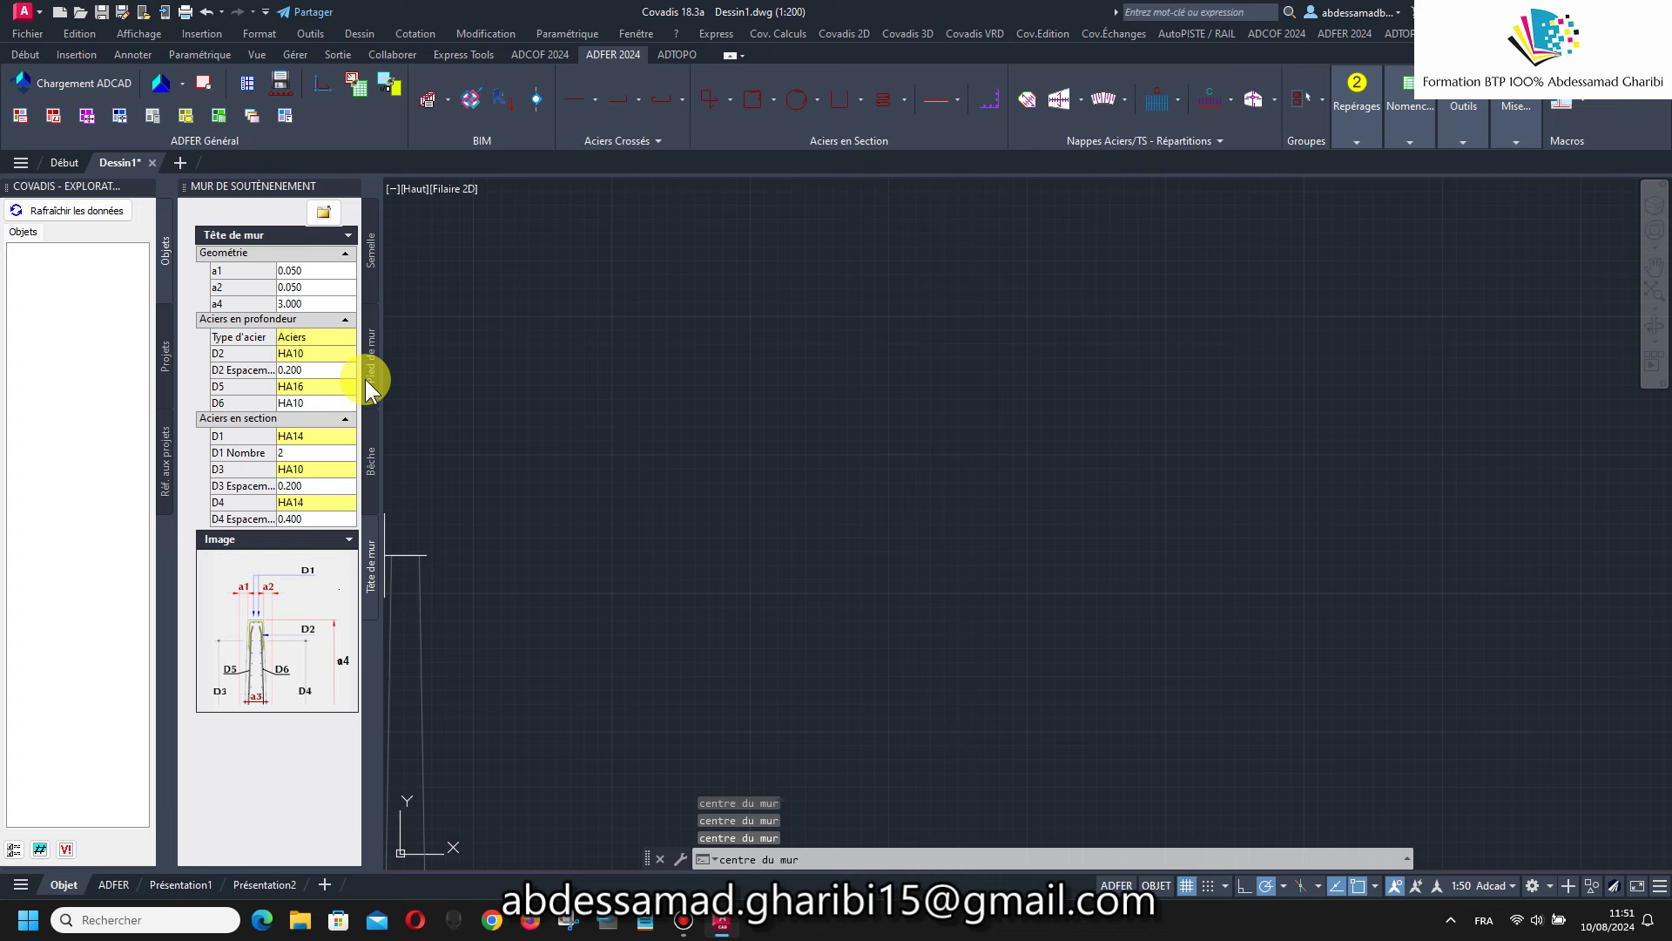
Check the Pied de mur and Bêche tabs, then return to Tête de mur.
{"action": "left_click", "coordinate": [370, 379]}
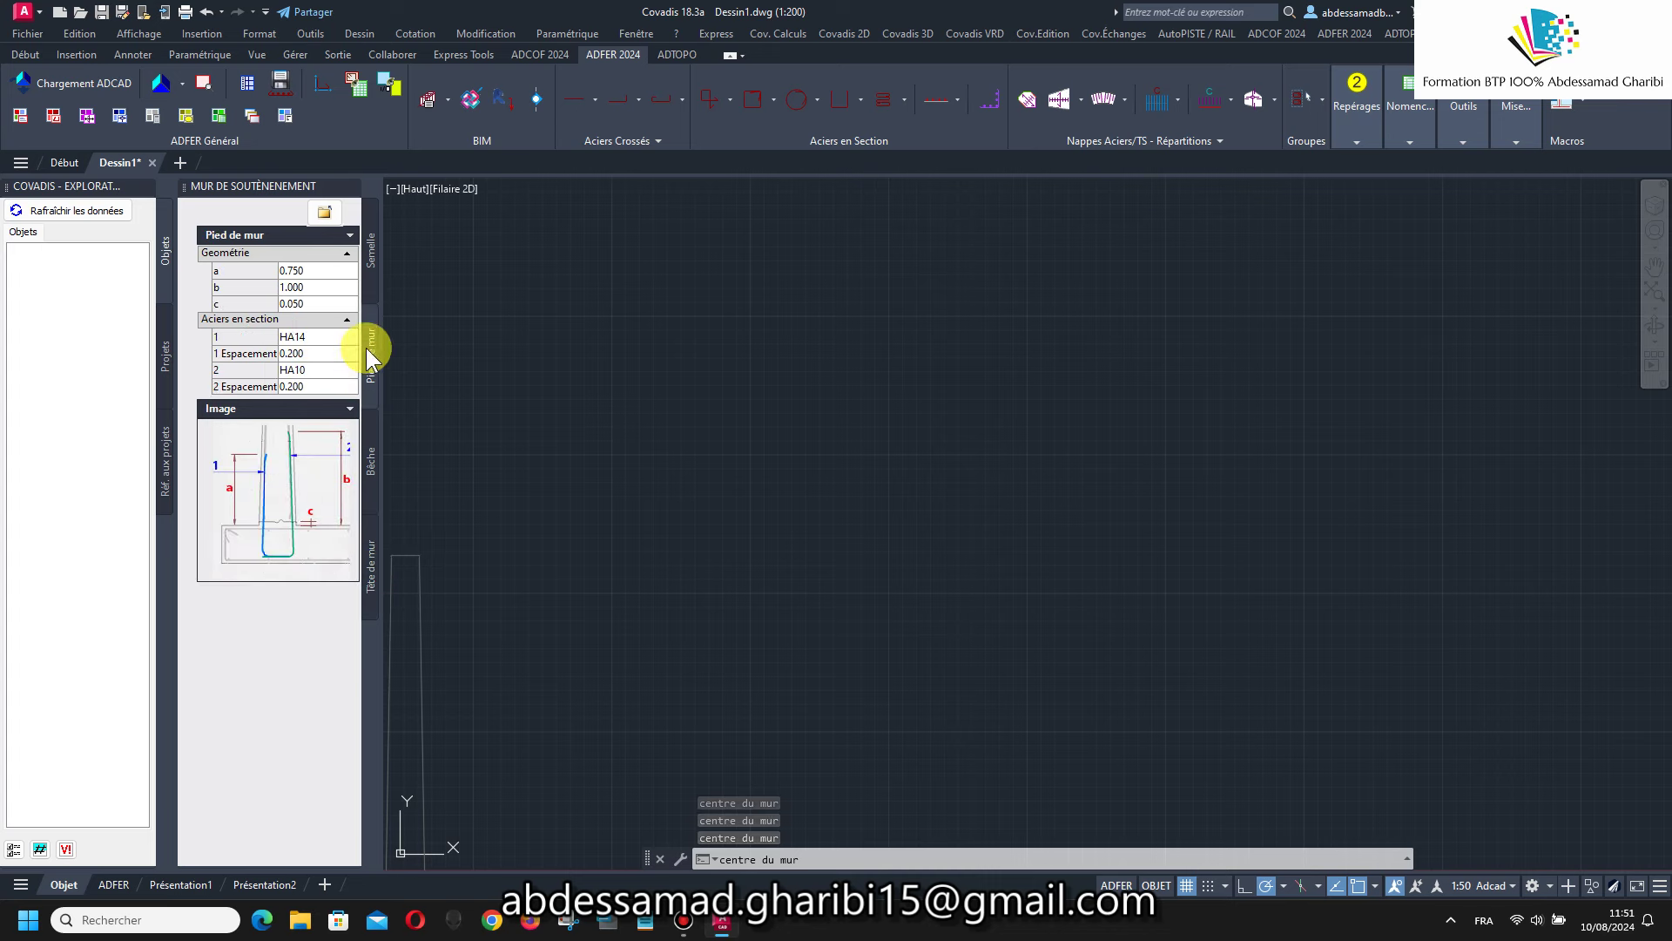
{"action": "left_click", "coordinate": [371, 498]}
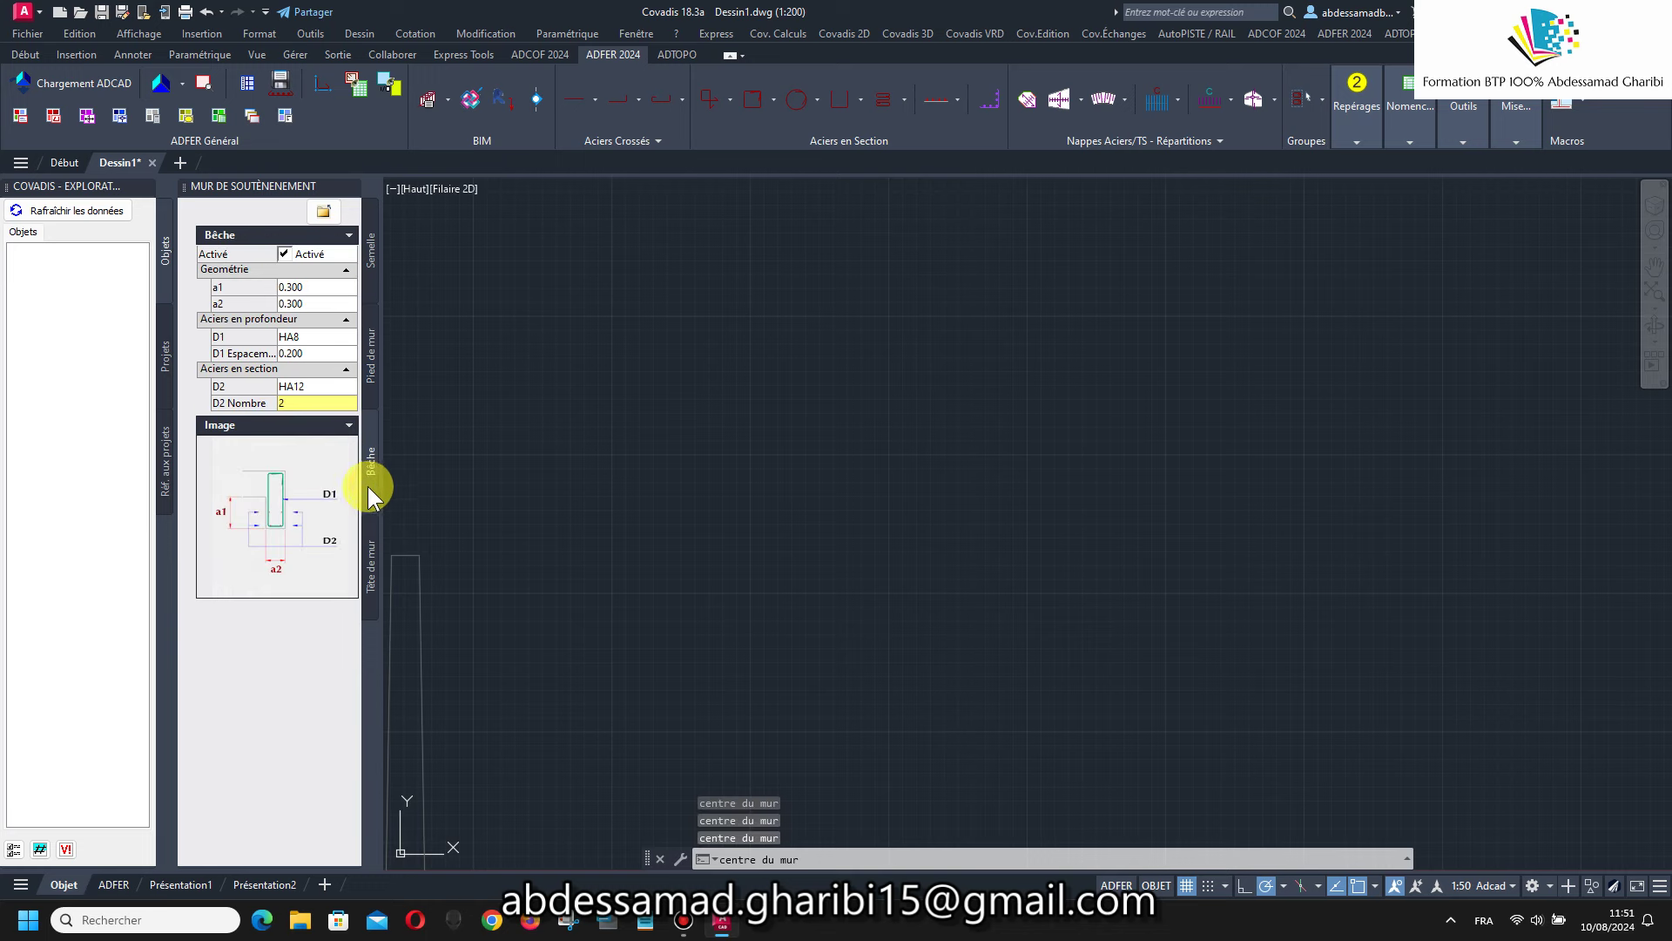
{"action": "left_click", "coordinate": [370, 557]}
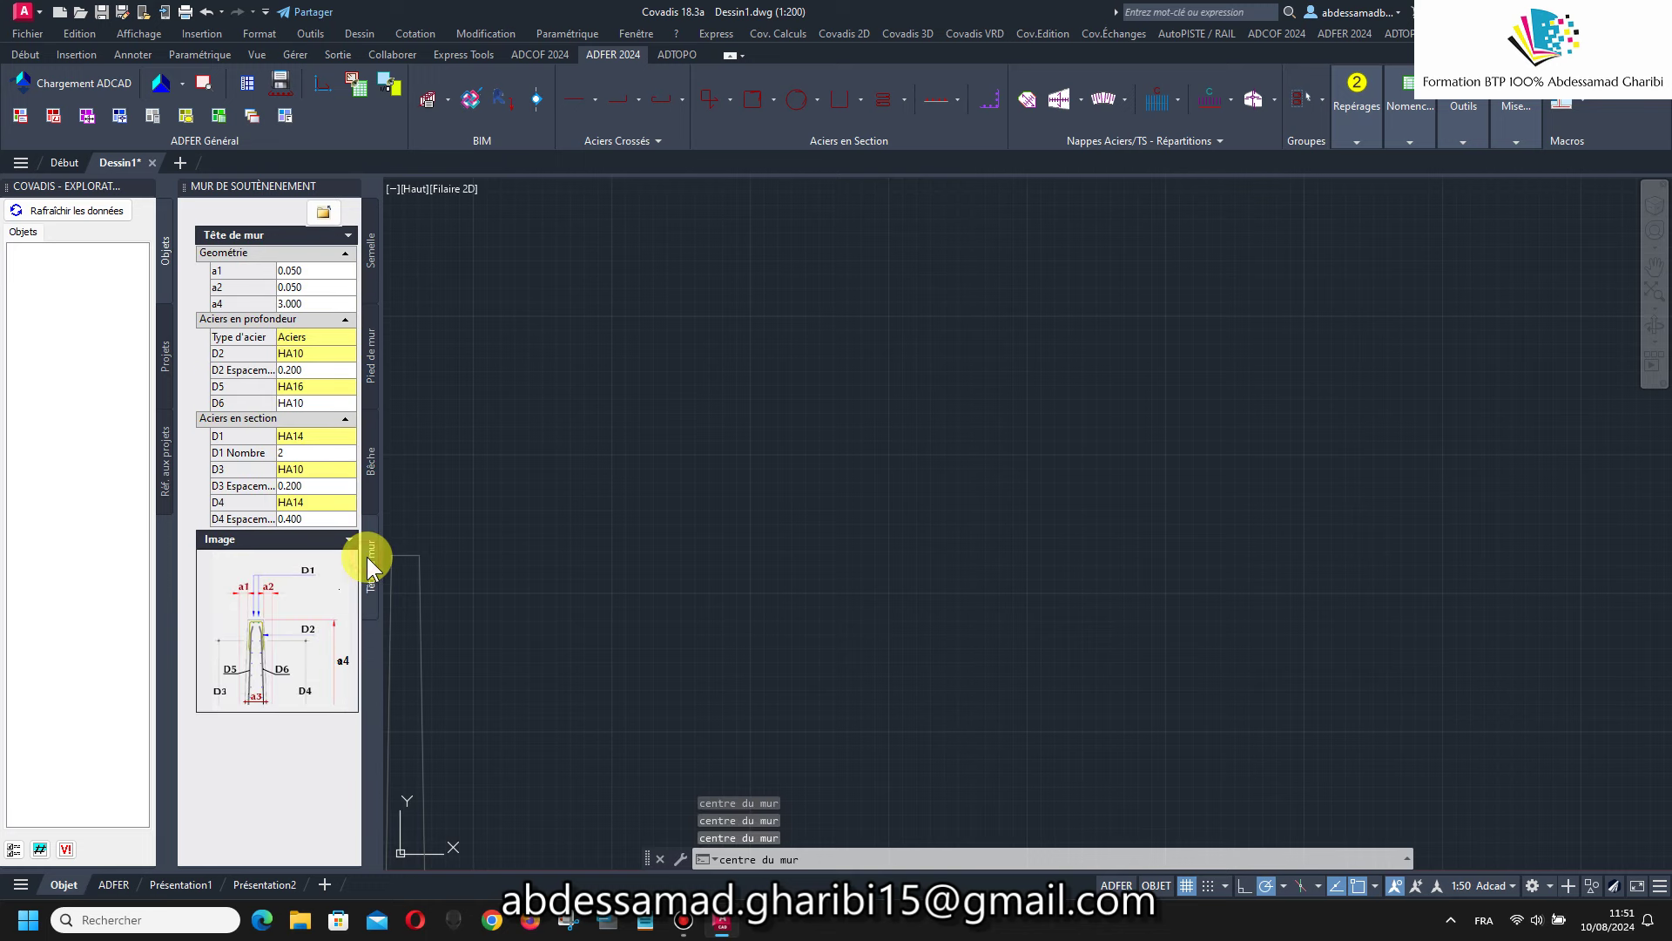
Check the Semelle tab, place the retaining wall at its centre point, and zoom out.
{"action": "left_click", "coordinate": [370, 262]}
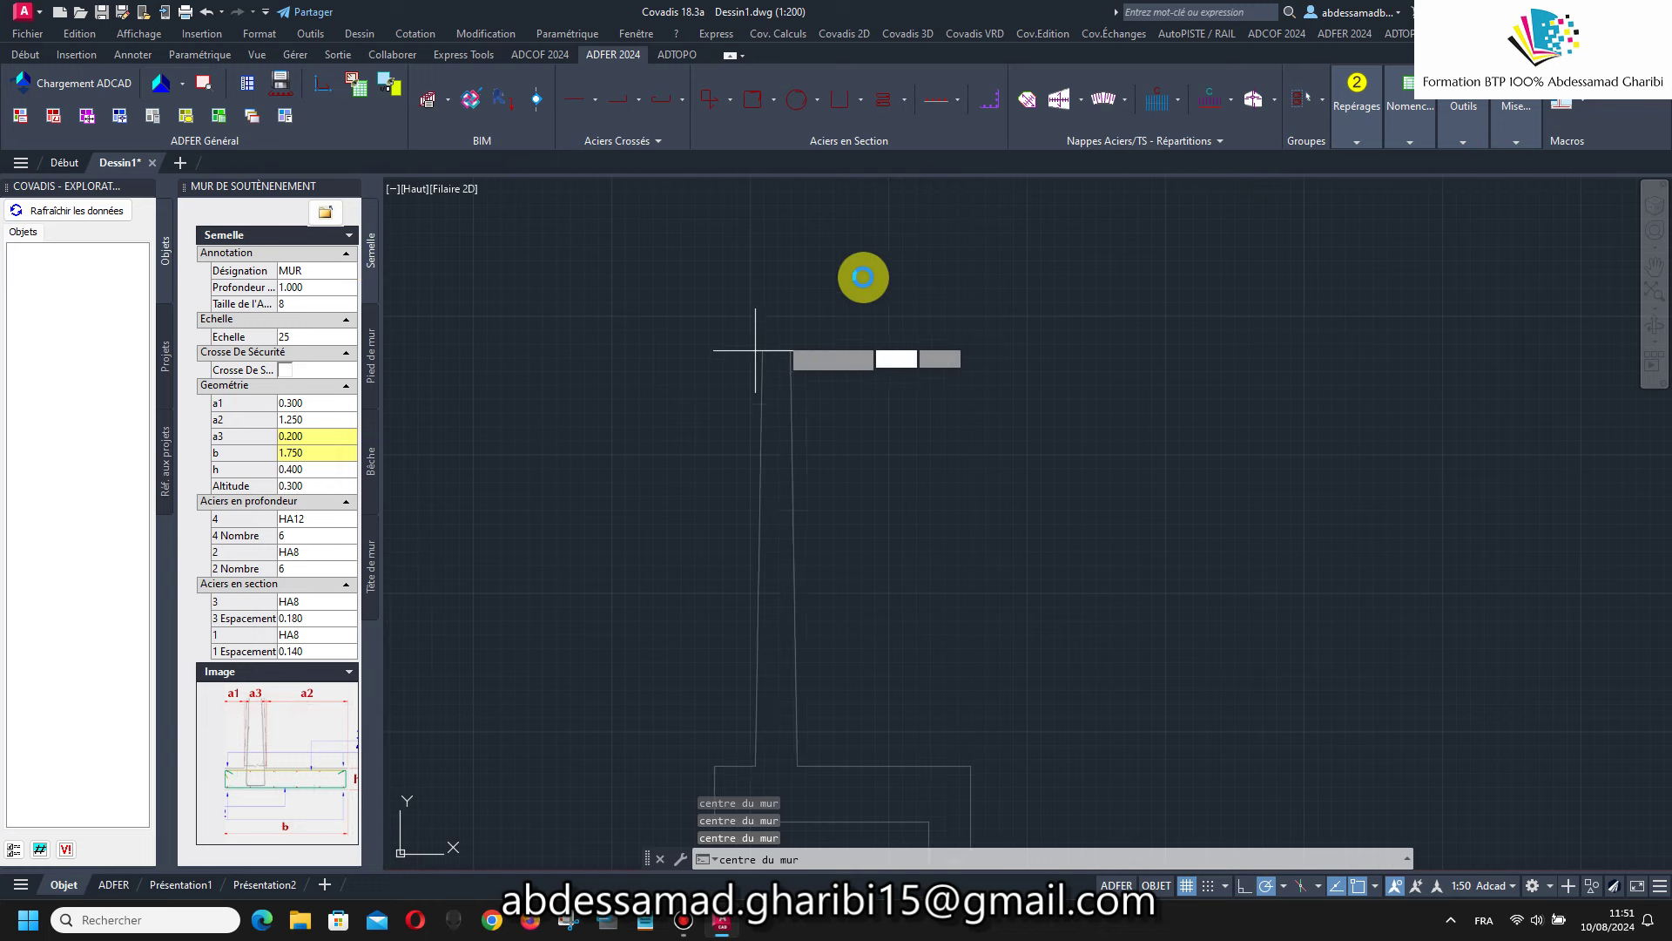
{"action": "left_click", "coordinate": [967, 238]}
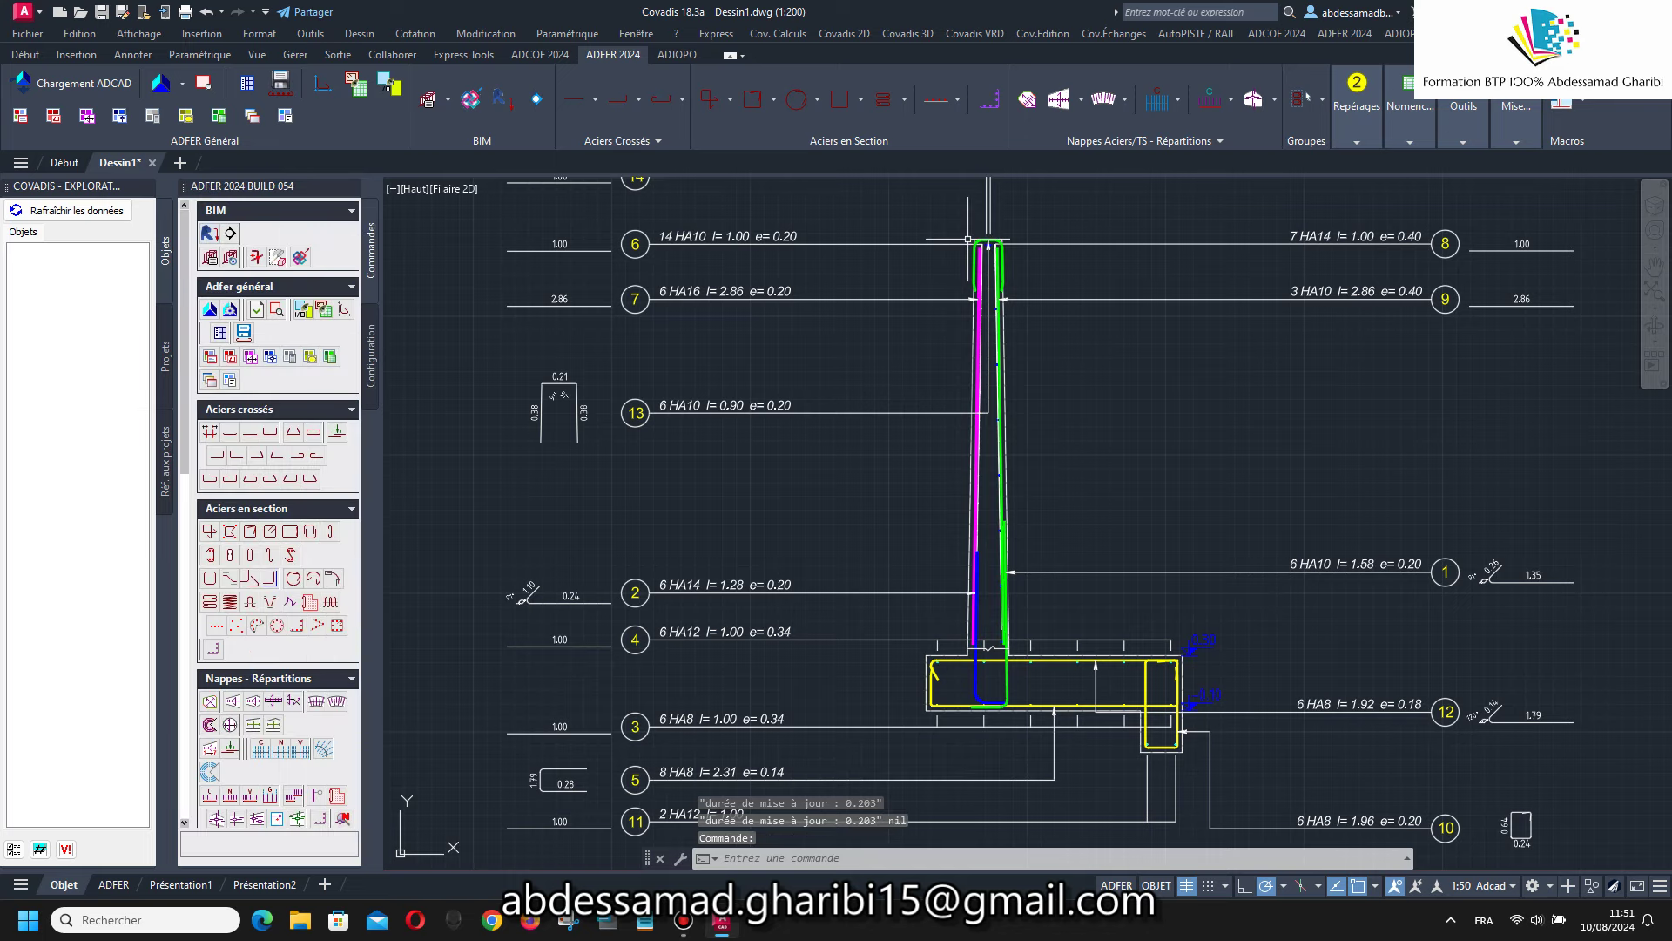
{"action": "scroll", "coordinate": [880, 289], "scroll_direction": "down", "scroll_amount": 2}
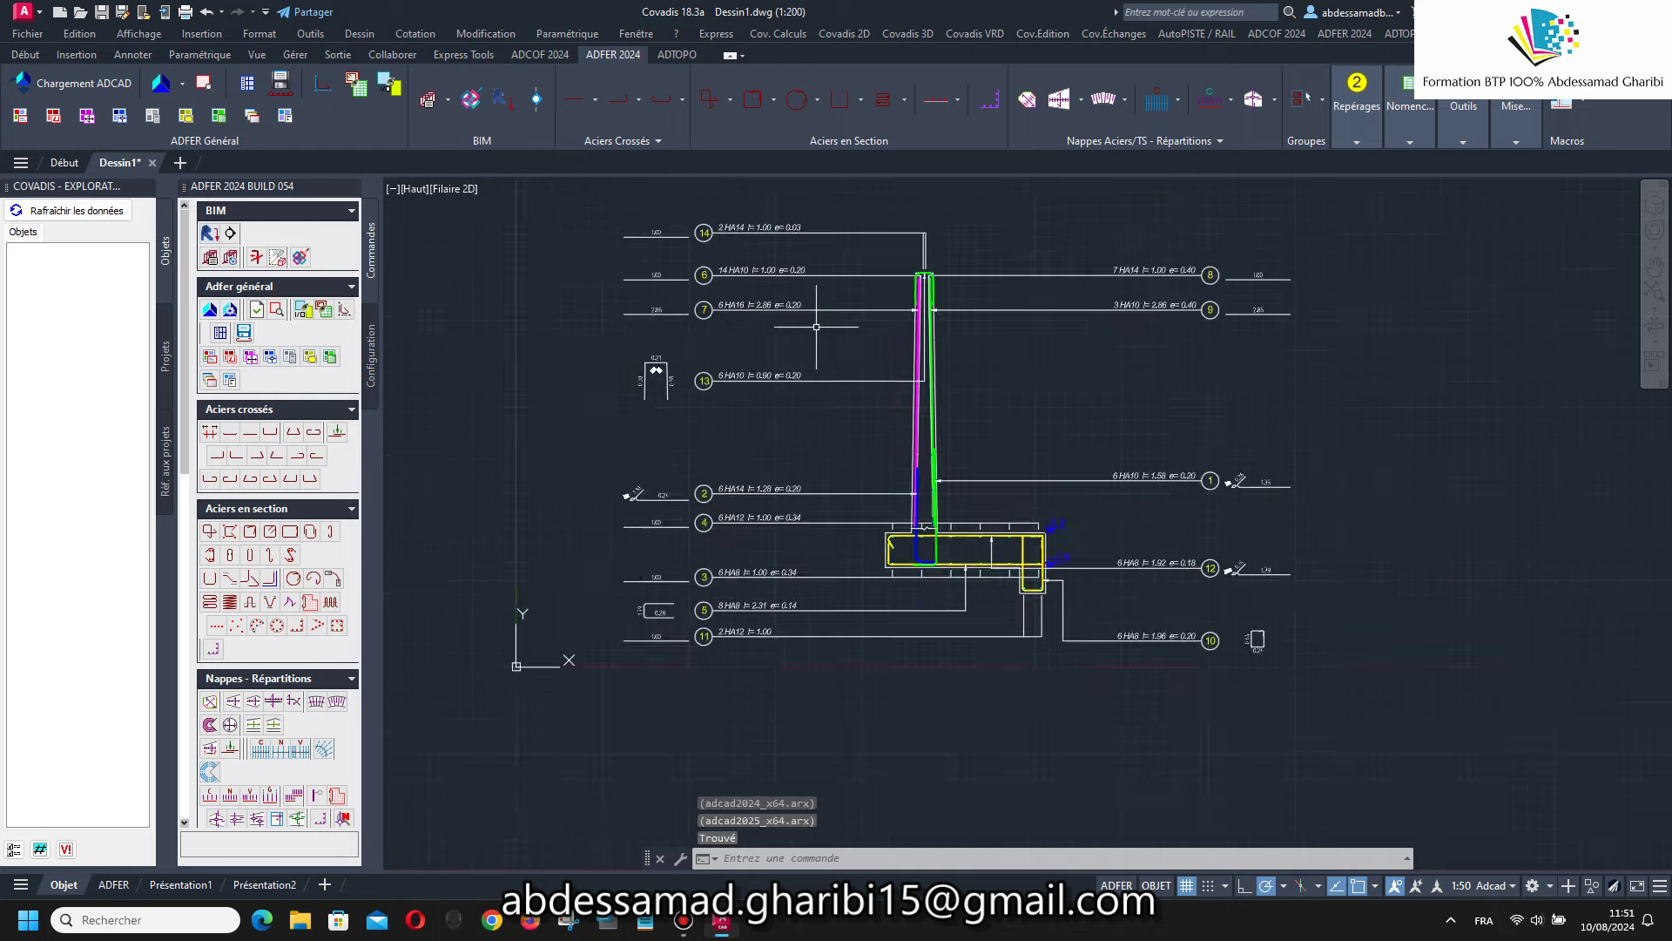
{"action": "scroll", "coordinate": [816, 327], "scroll_direction": "down", "scroll_amount": 2}
Place the Nomenclature des aciers table right of the wall and zoom to check bars 1–14.
{"action": "left_click", "coordinate": [1411, 141]}
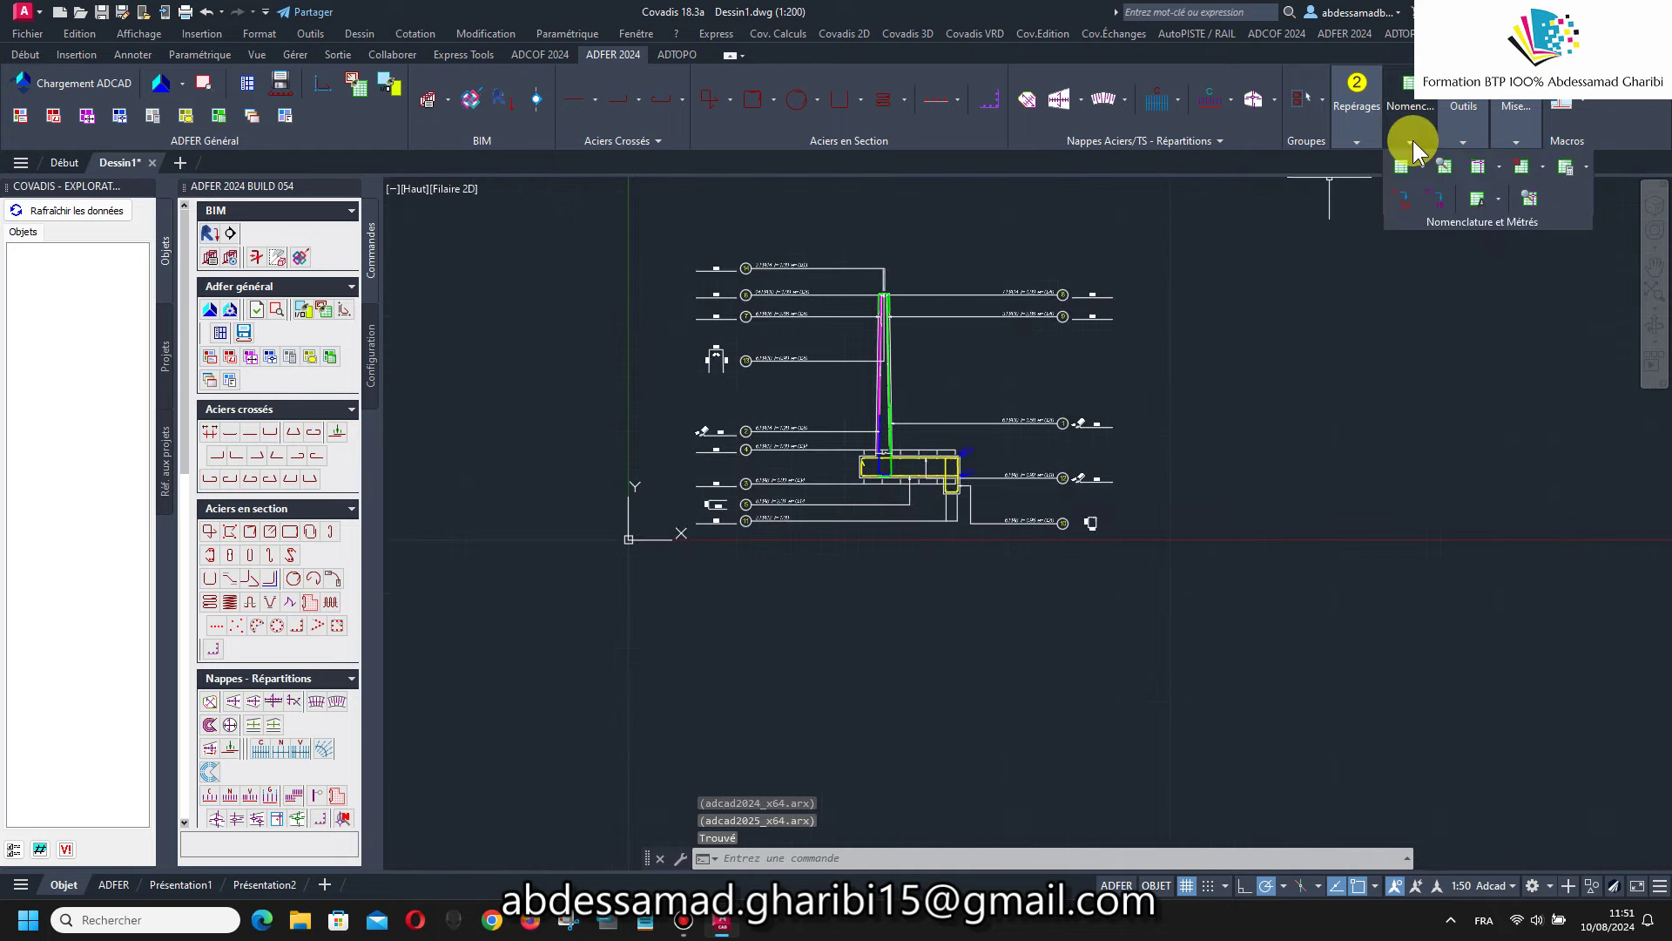
{"action": "left_click", "coordinate": [1401, 166]}
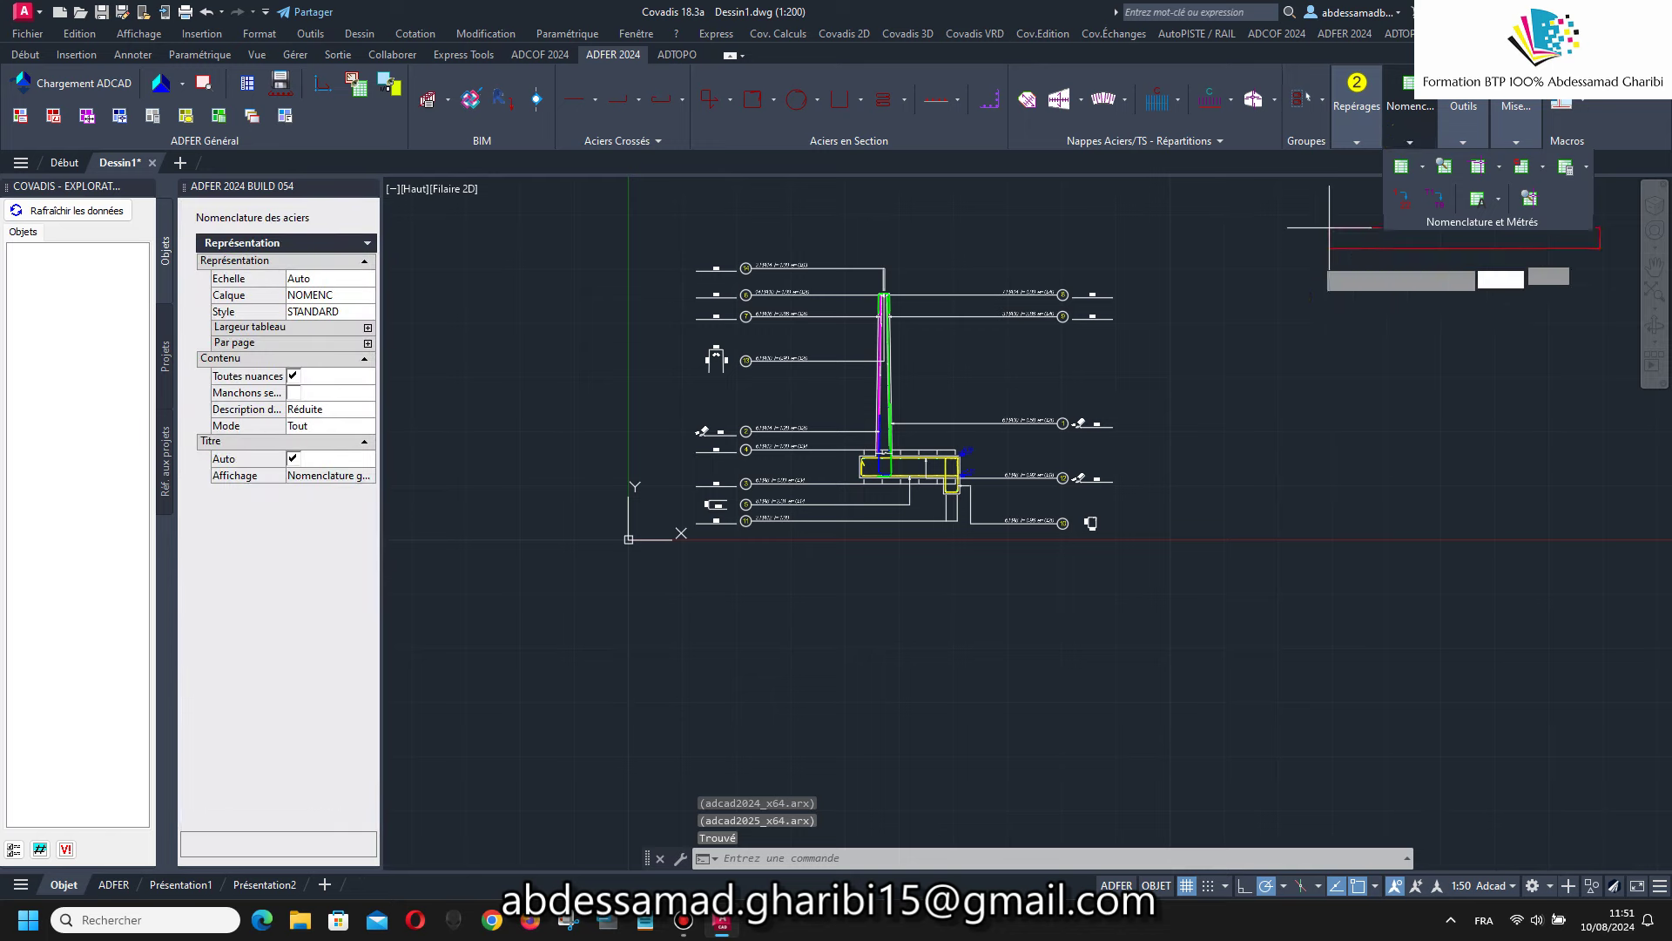
{"action": "left_click", "coordinate": [1292, 250]}
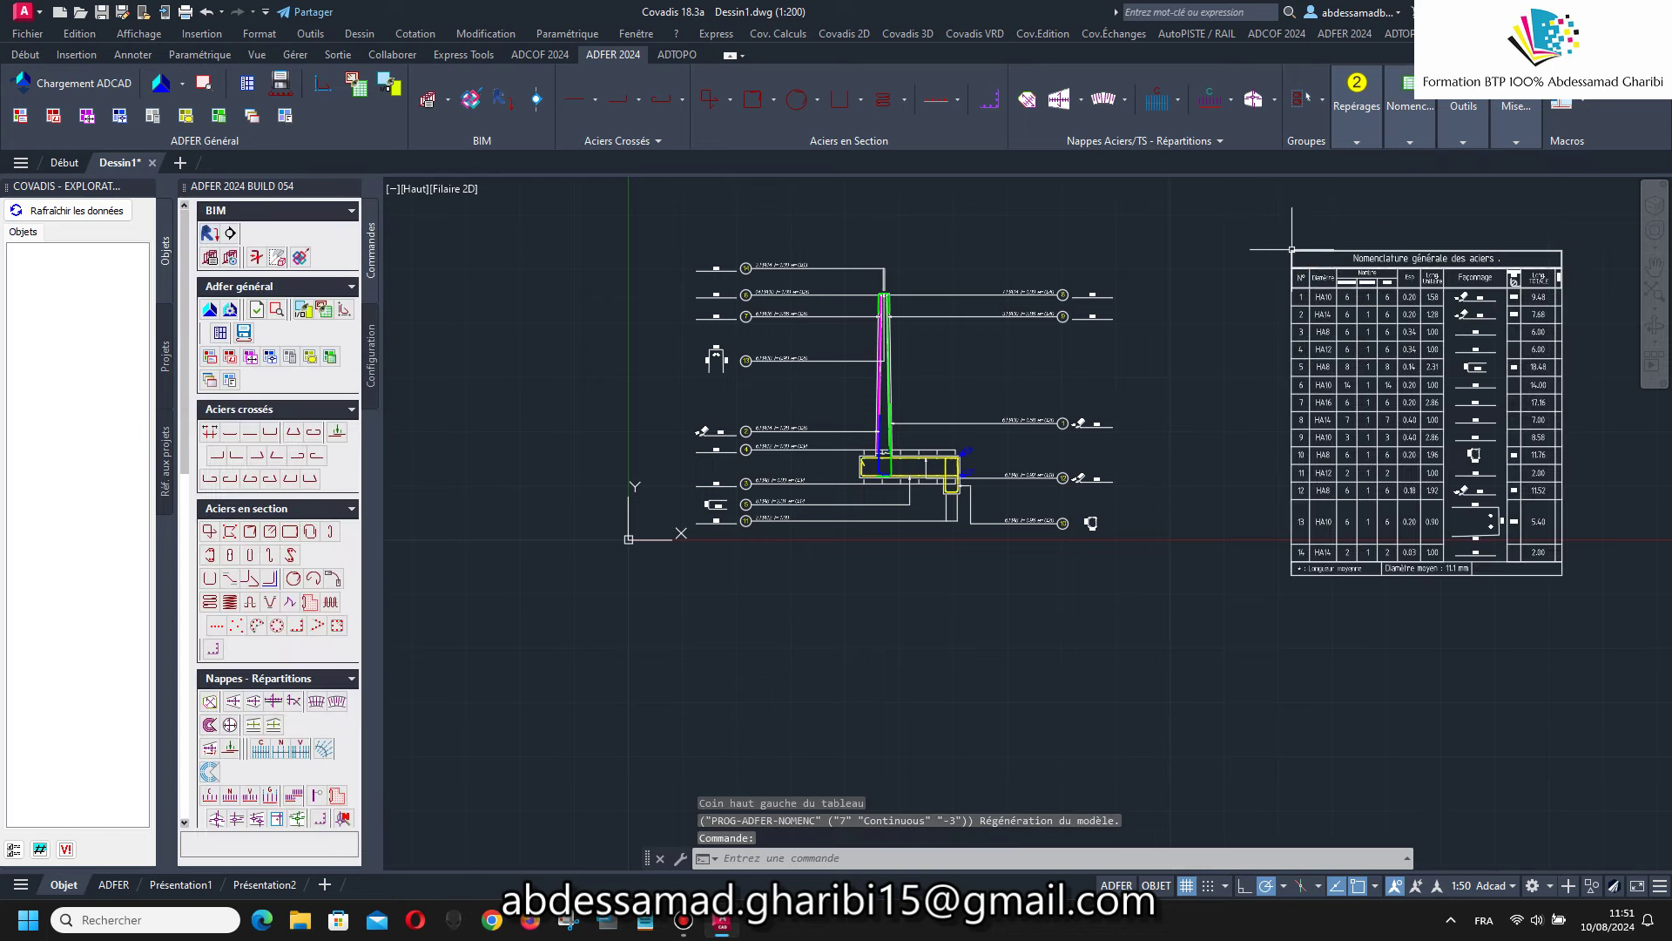
{"action": "scroll", "coordinate": [1611, 311], "scroll_direction": "up", "scroll_amount": 4}
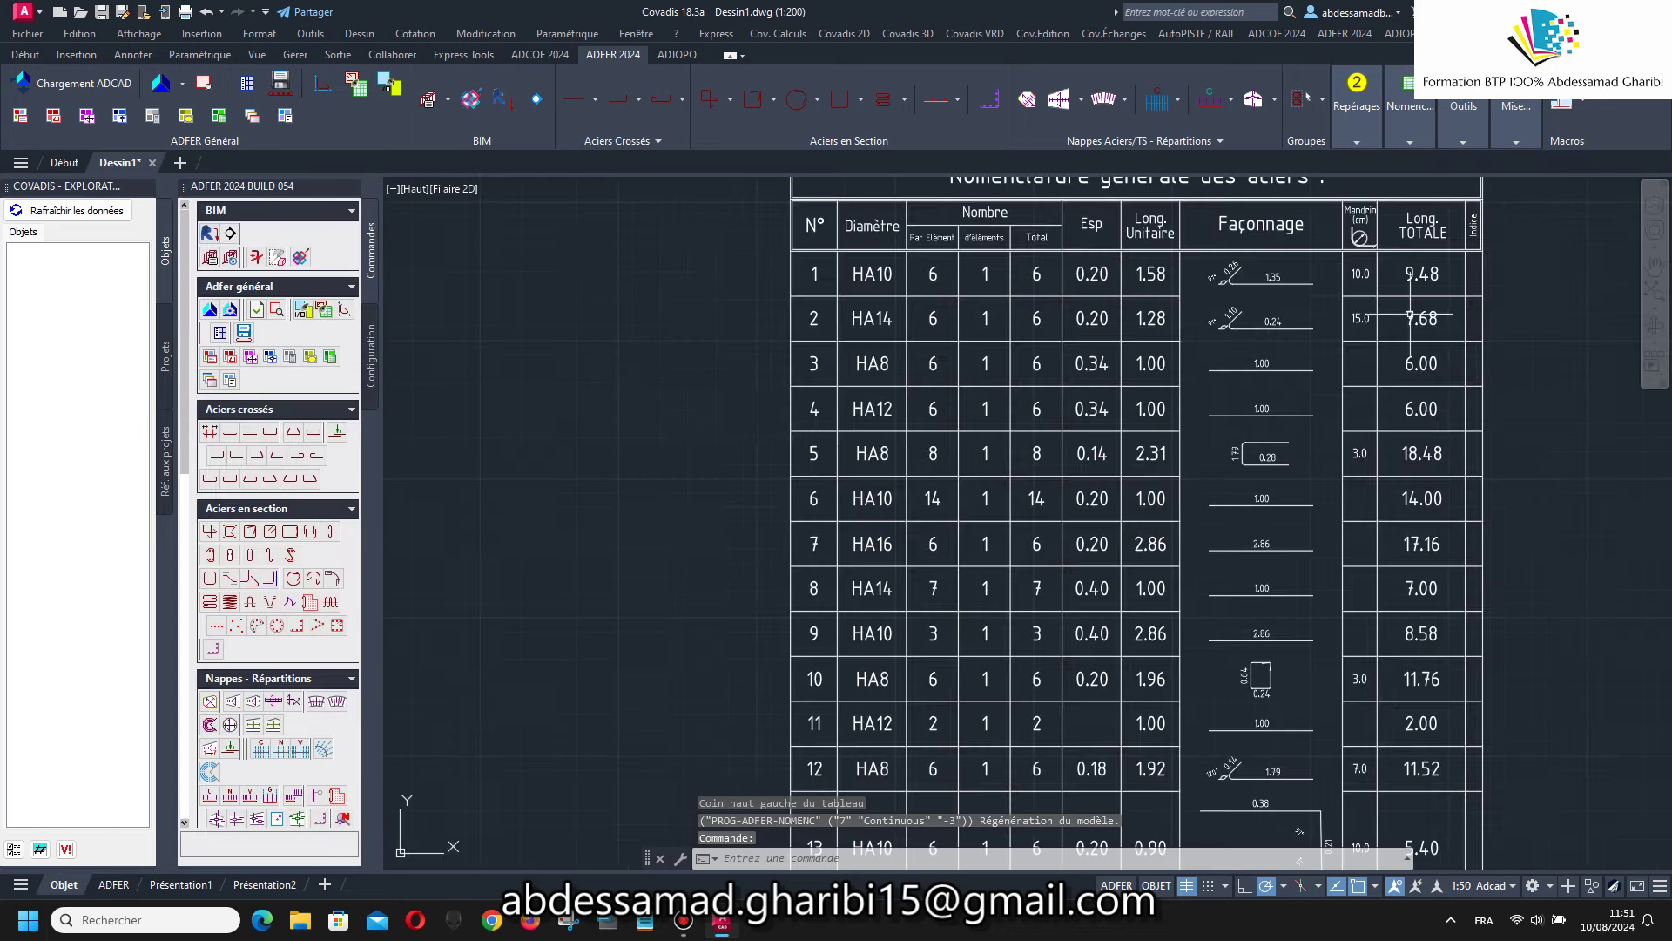
{"action": "scroll", "coordinate": [1211, 187], "scroll_direction": "down", "scroll_amount": 4}
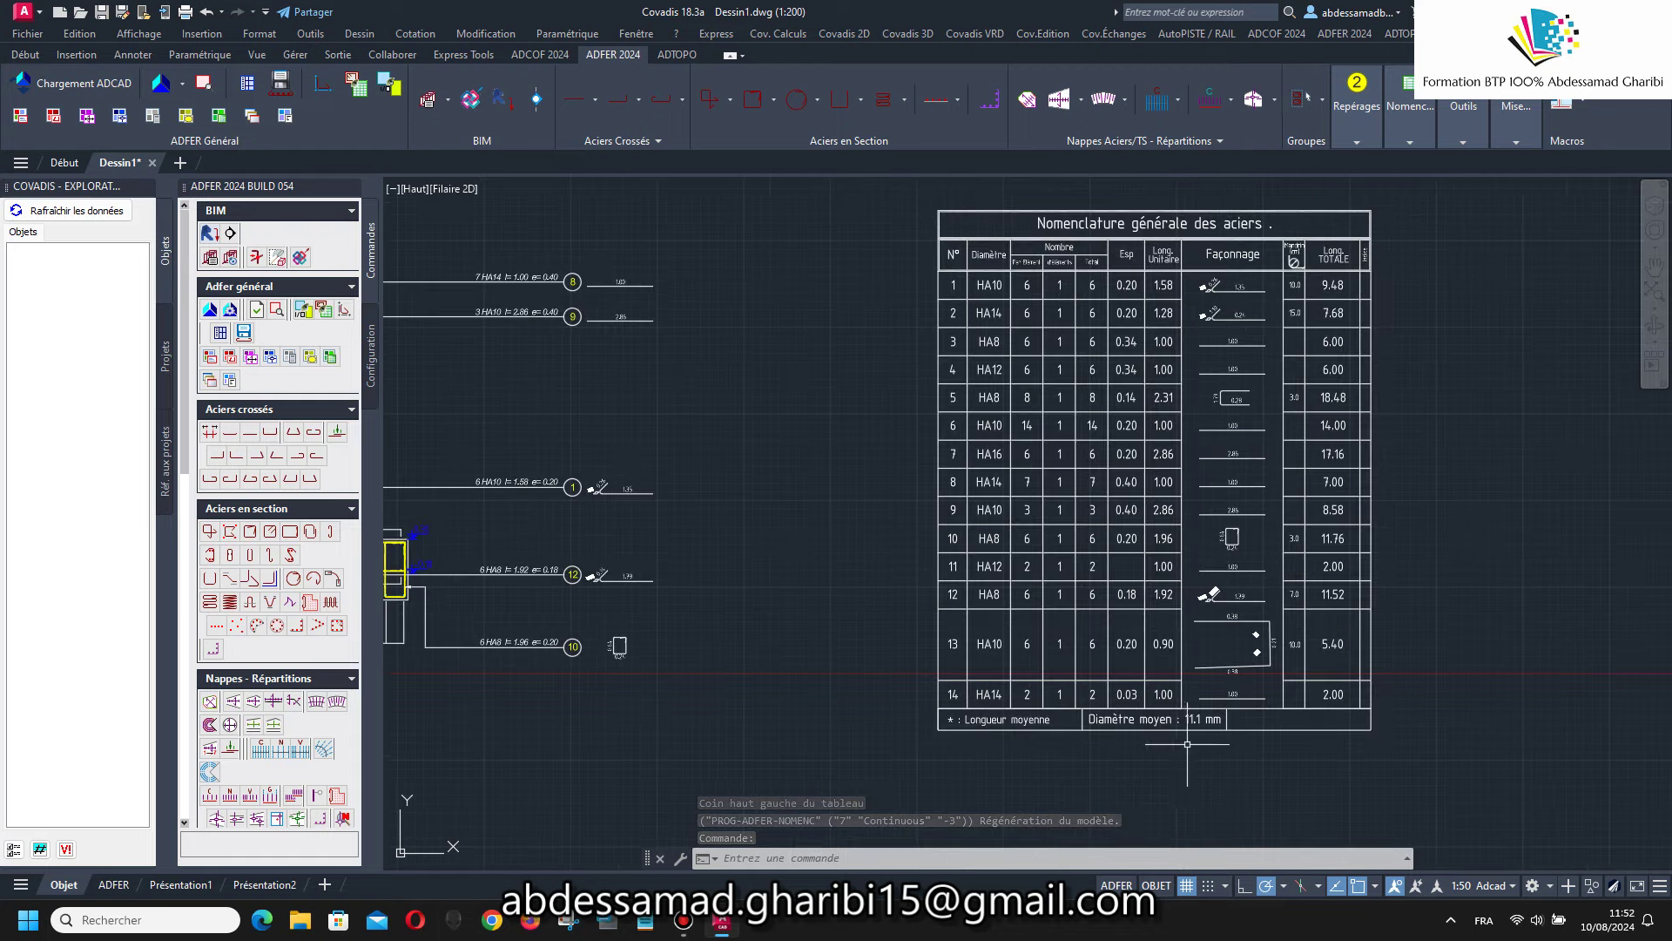
{"action": "scroll", "coordinate": [1208, 719], "scroll_direction": "up", "scroll_amount": 4}
{"action": "scroll", "coordinate": [1208, 719], "scroll_direction": "down", "scroll_amount": 4}
{"action": "scroll", "coordinate": [1161, 592], "scroll_direction": "down", "scroll_amount": 3}
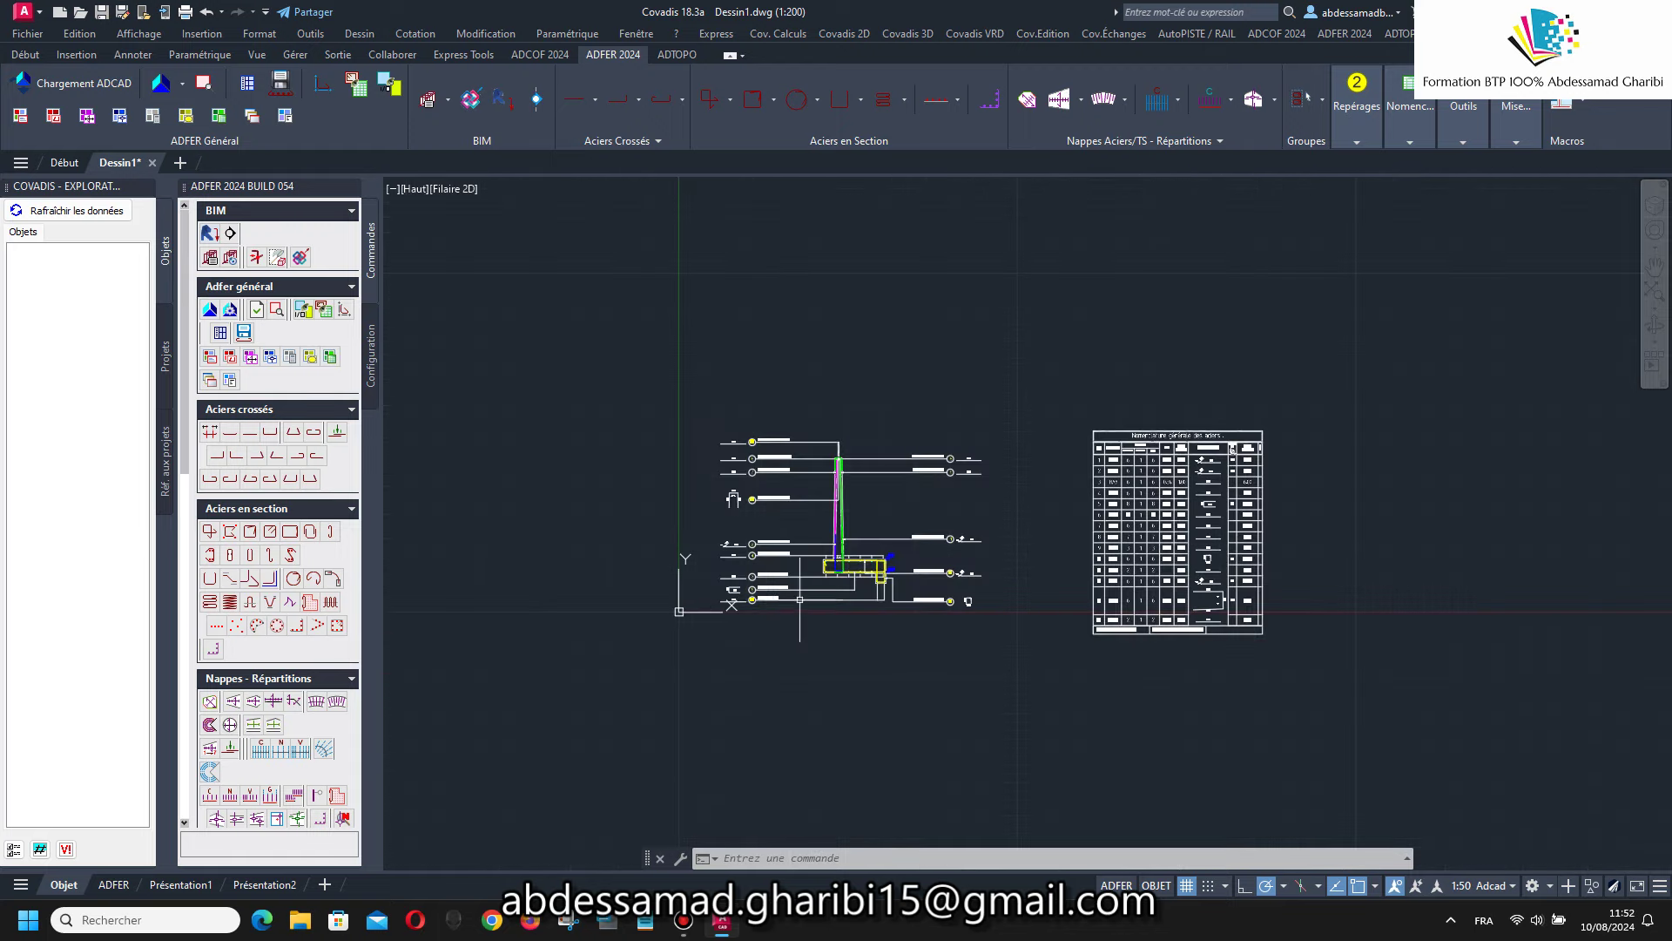
{"action": "scroll", "coordinate": [758, 575], "scroll_direction": "up", "scroll_amount": 3}
{"action": "scroll", "coordinate": [986, 427], "scroll_direction": "up", "scroll_amount": 4}
{"action": "scroll", "coordinate": [802, 704], "scroll_direction": "down", "scroll_amount": 3}
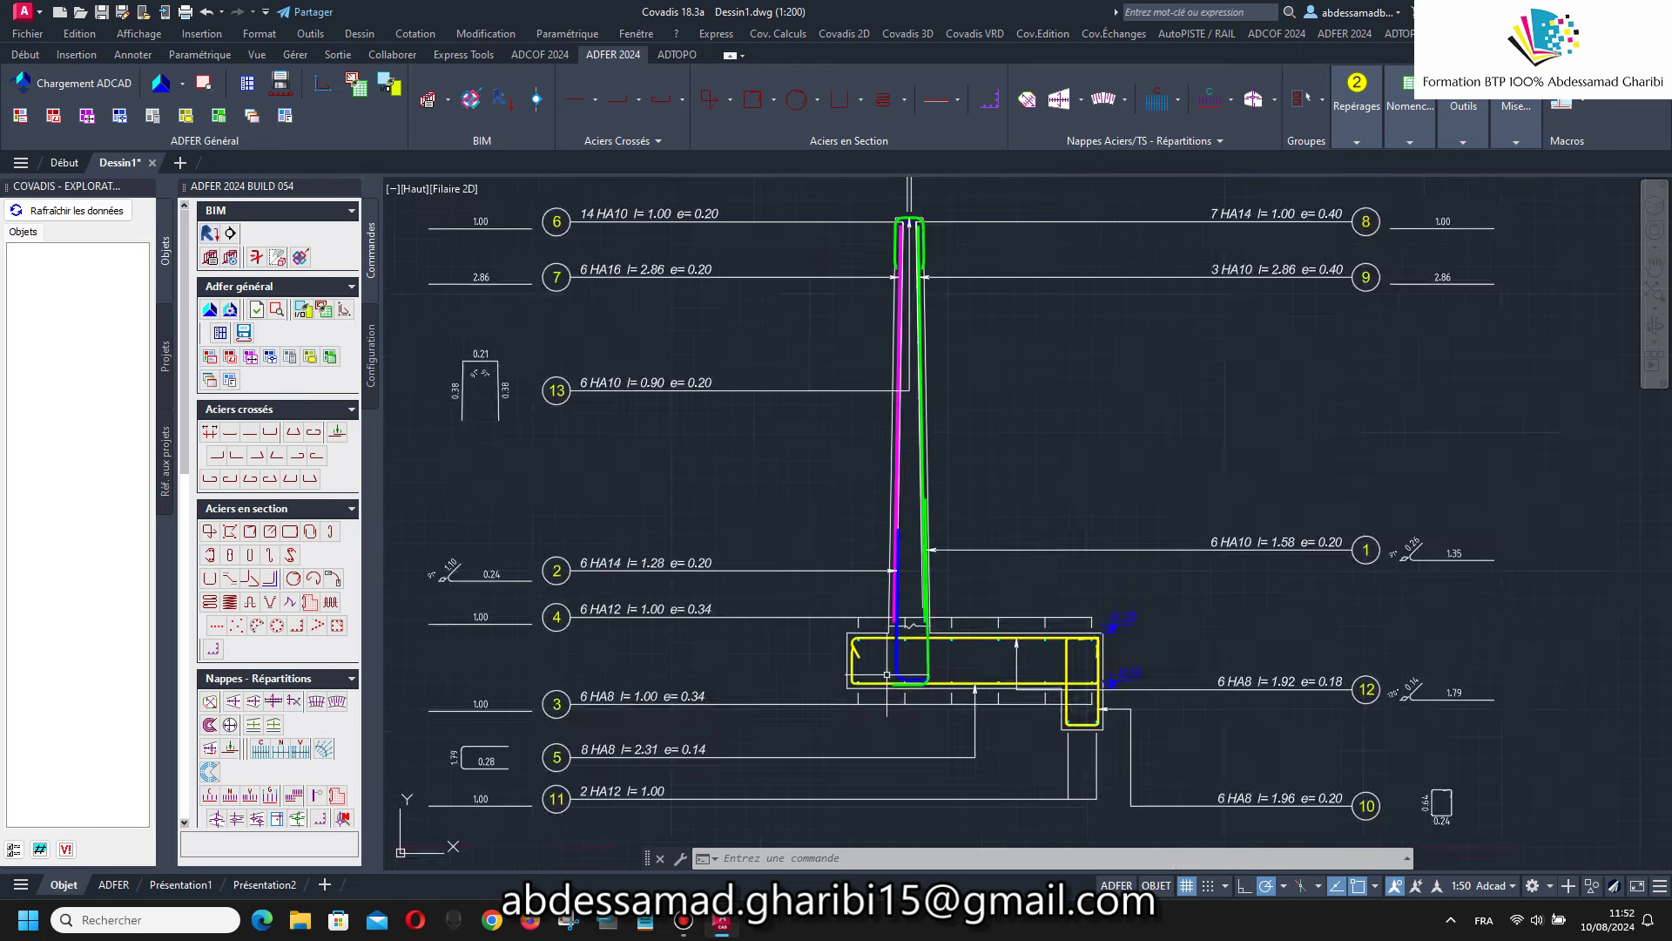
{"action": "scroll", "coordinate": [766, 558], "scroll_direction": "down", "scroll_amount": 2}
{"action": "scroll", "coordinate": [785, 478], "scroll_direction": "down", "scroll_amount": 1}
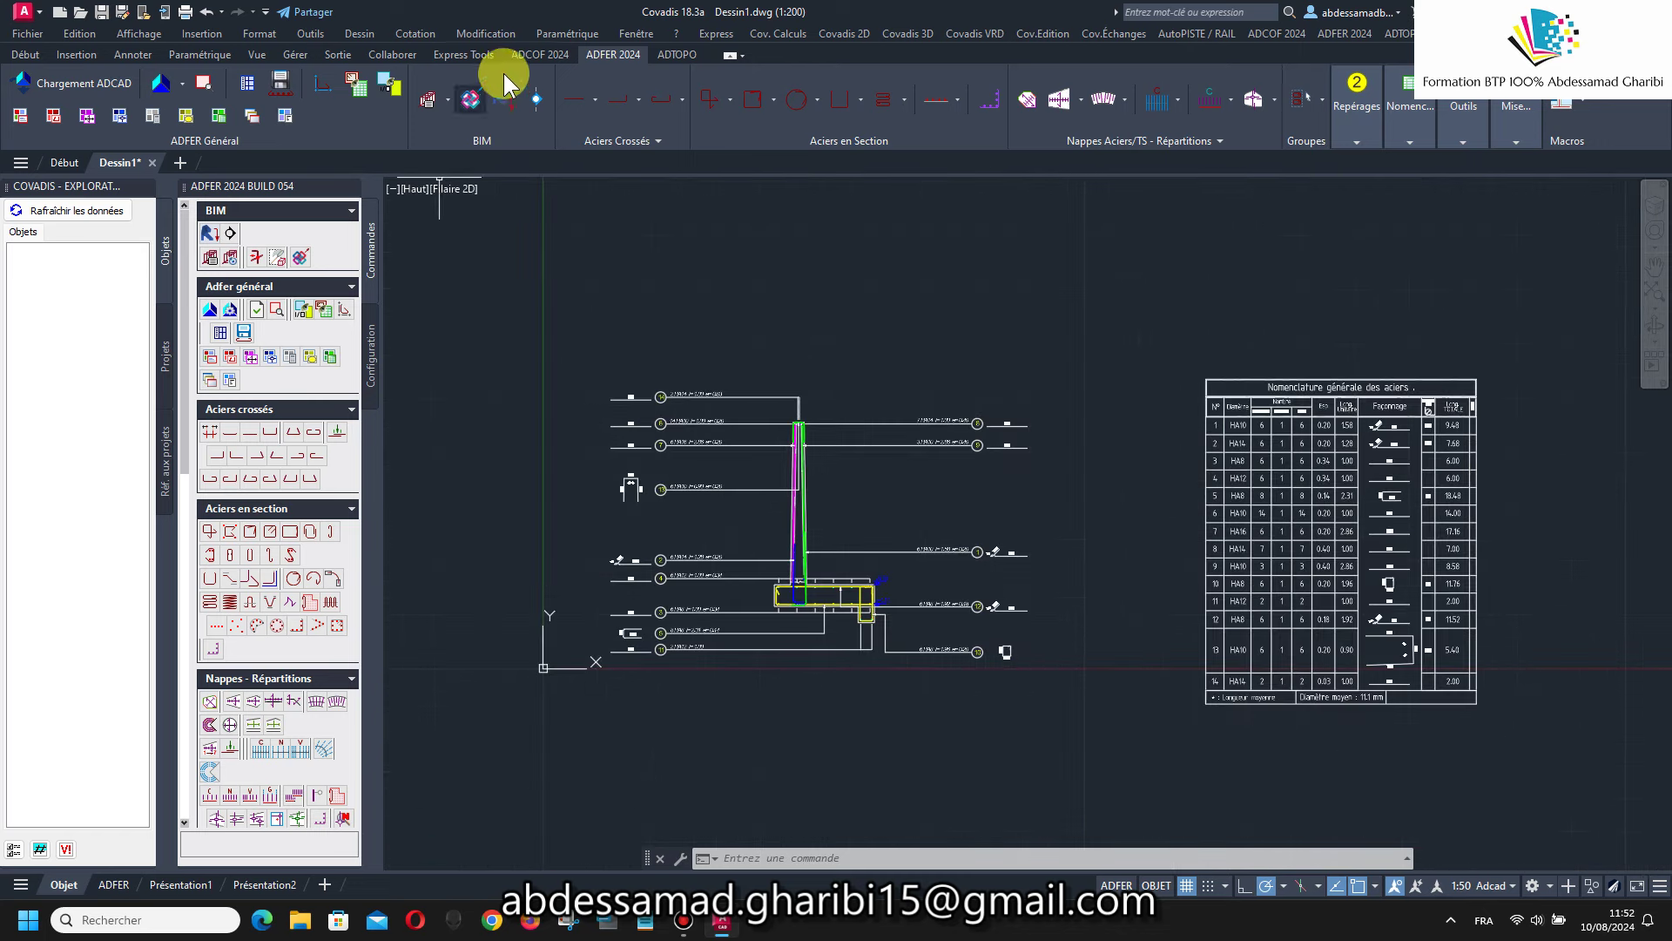
Switch from ADFER to ADCOF 2024 by loading the ADCOF add-on.
{"action": "left_click", "coordinate": [540, 54]}
{"action": "left_click", "coordinate": [87, 115]}
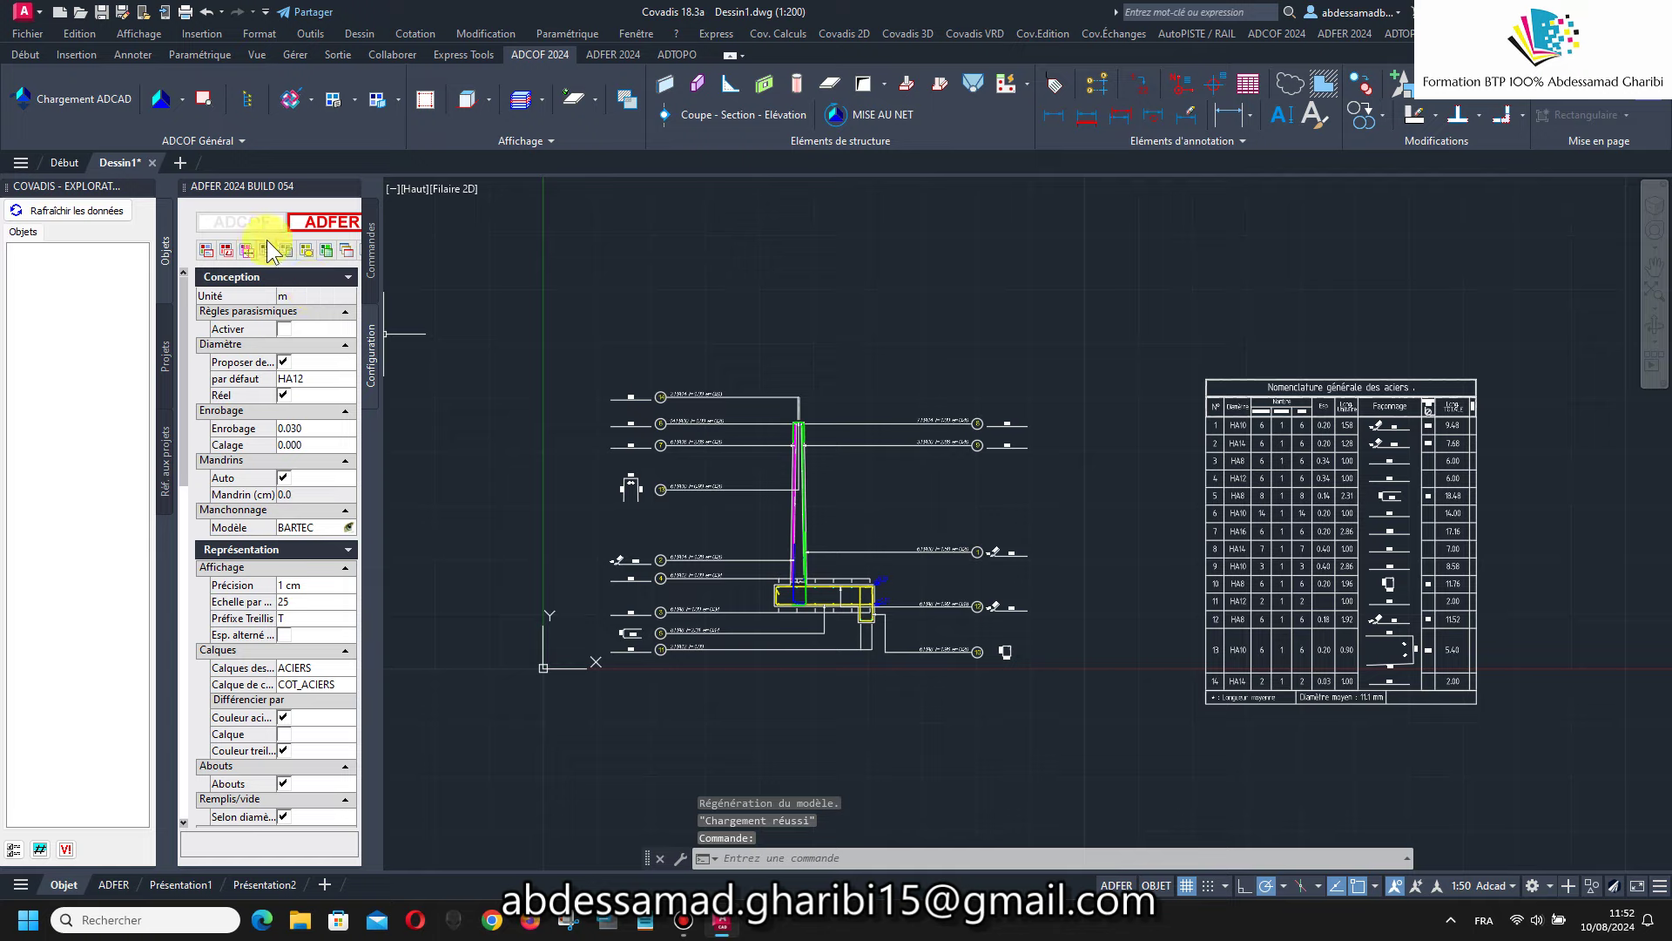
{"action": "left_click", "coordinate": [243, 220]}
{"action": "left_click", "coordinate": [782, 501]}
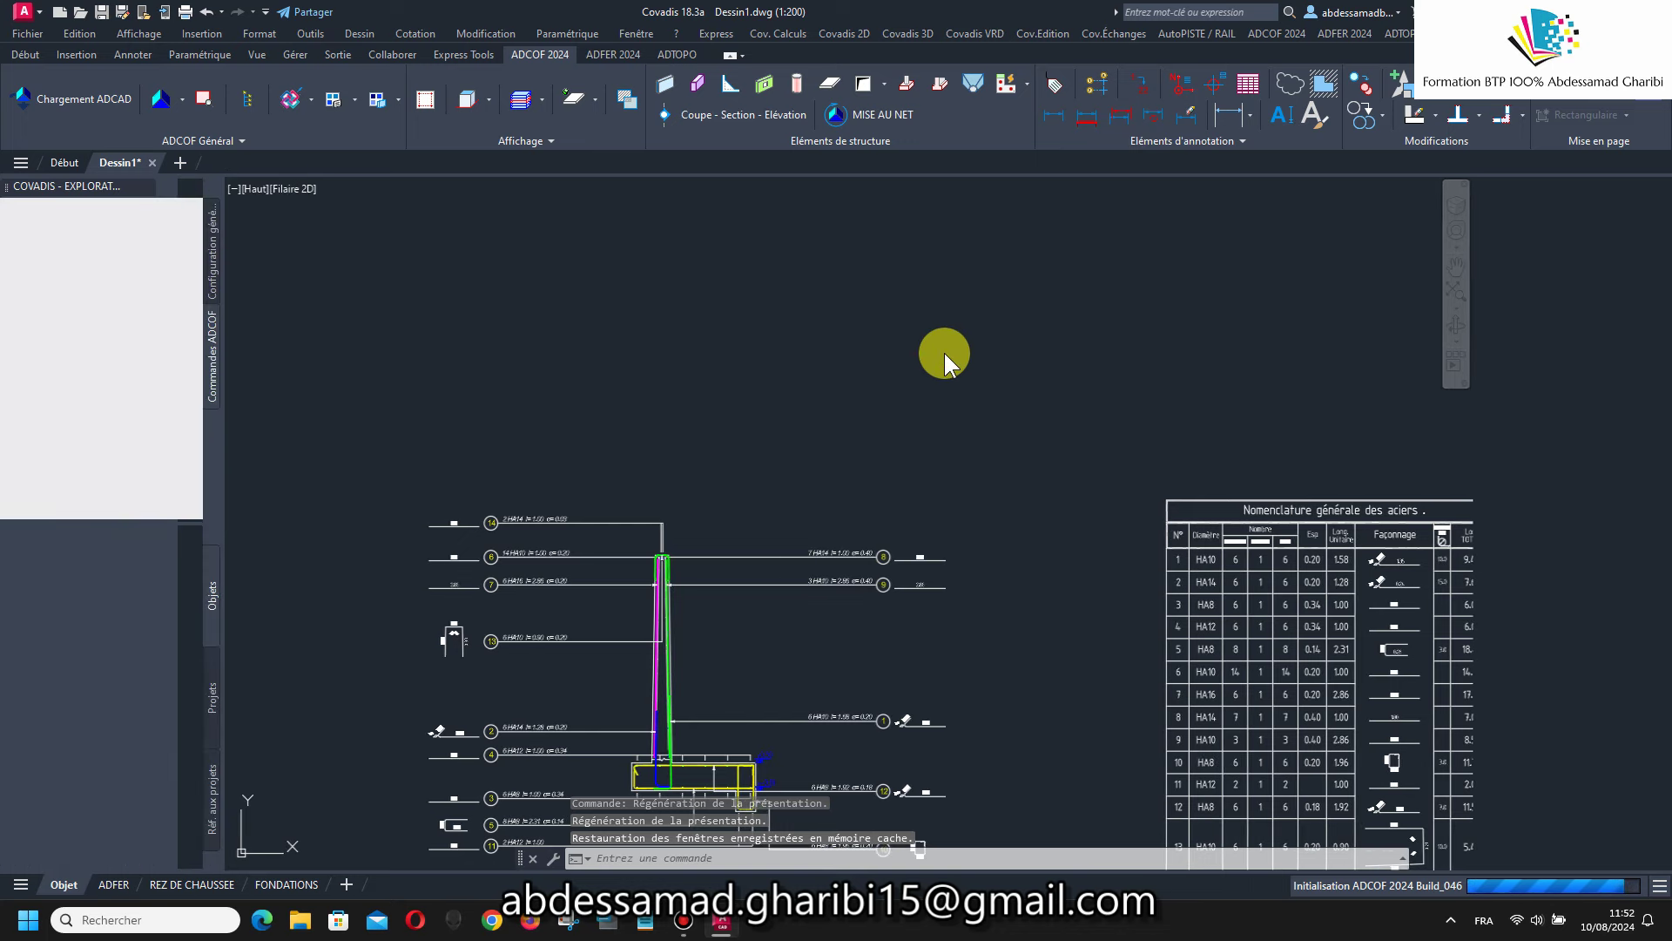
{"action": "scroll", "coordinate": [862, 300], "scroll_direction": "down", "scroll_amount": 4}
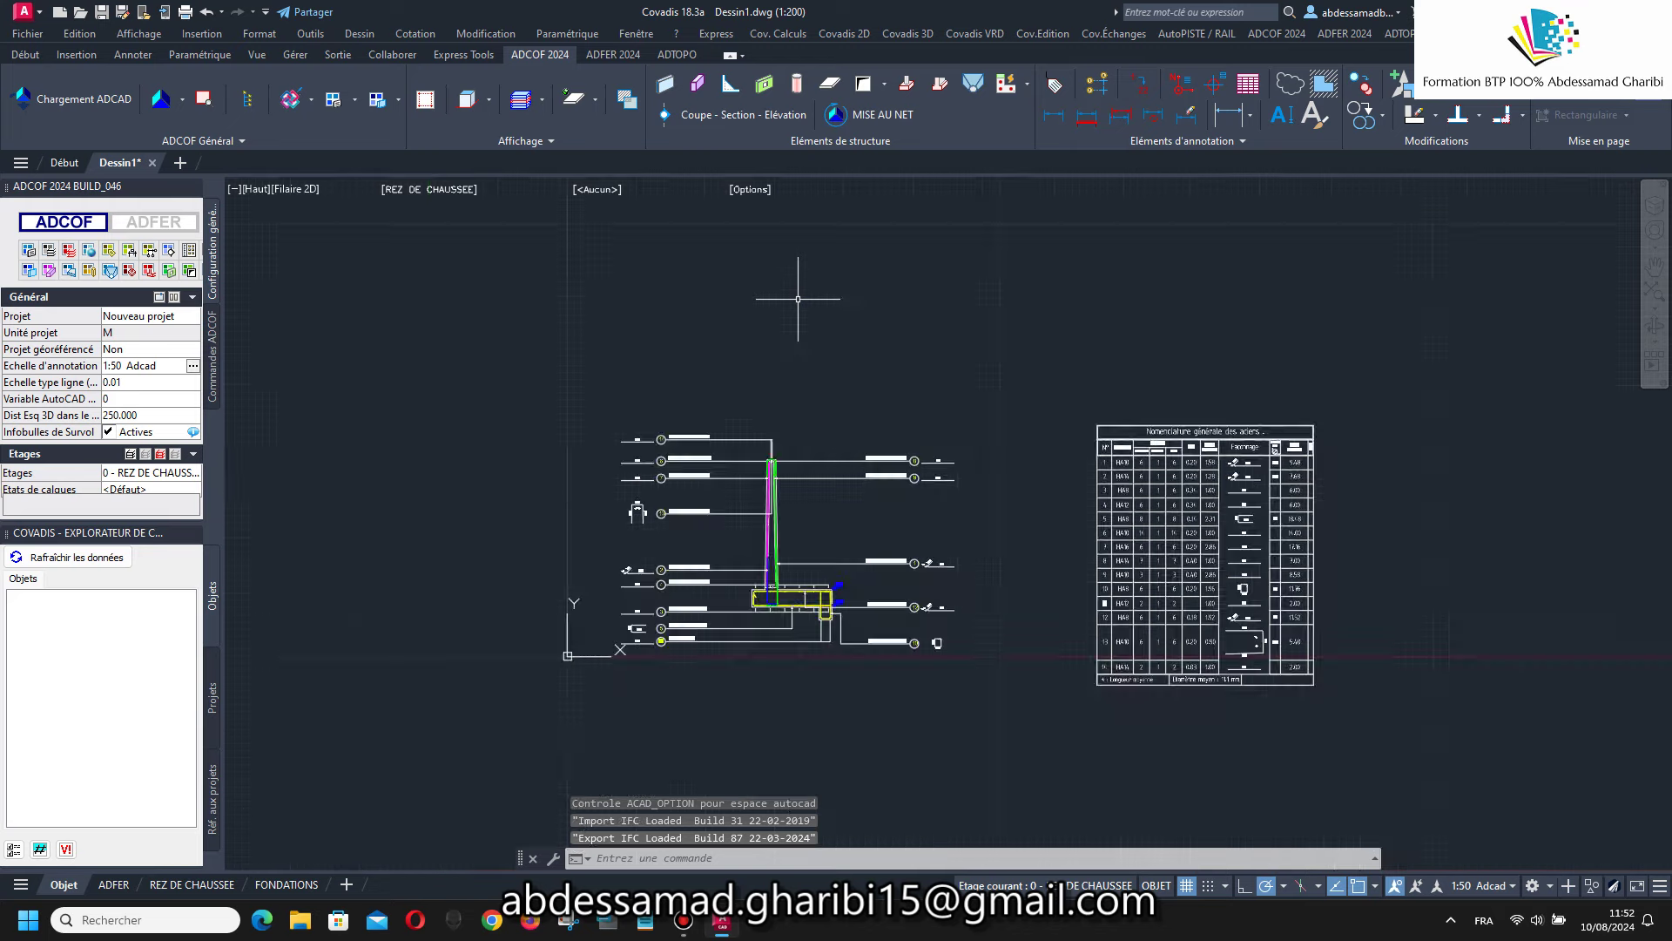
Start the MUR wall command on layer VOILE, with thickness 0.200 and height 2.700.
{"action": "left_click", "coordinate": [665, 87]}
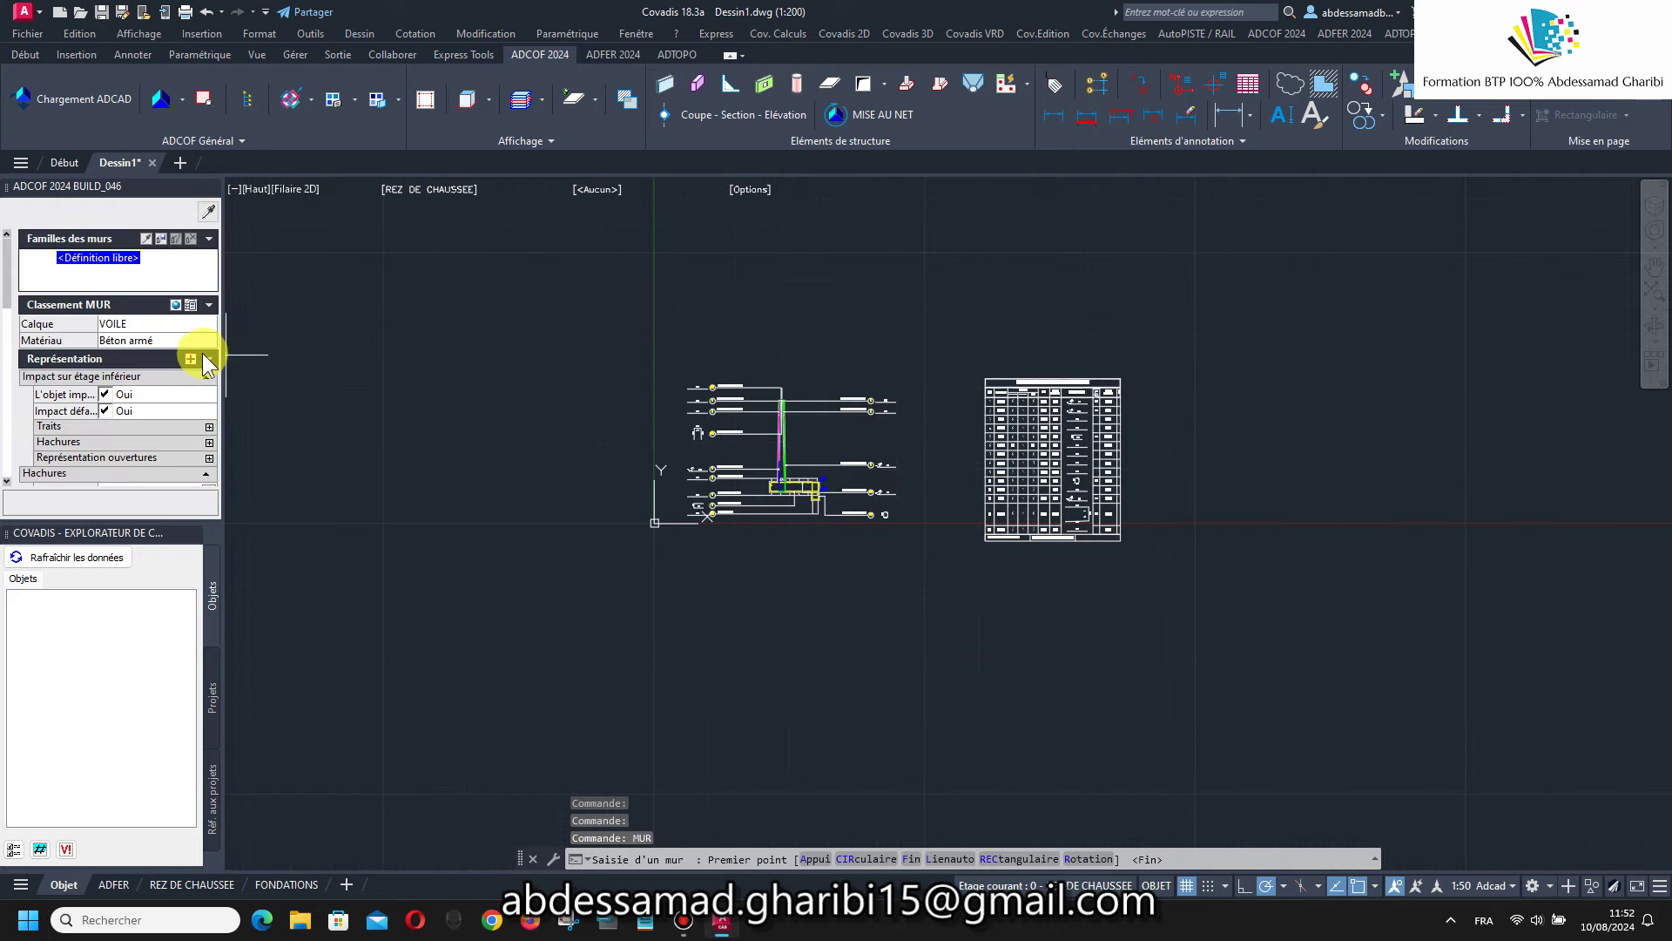
{"action": "left_click", "coordinate": [169, 322]}
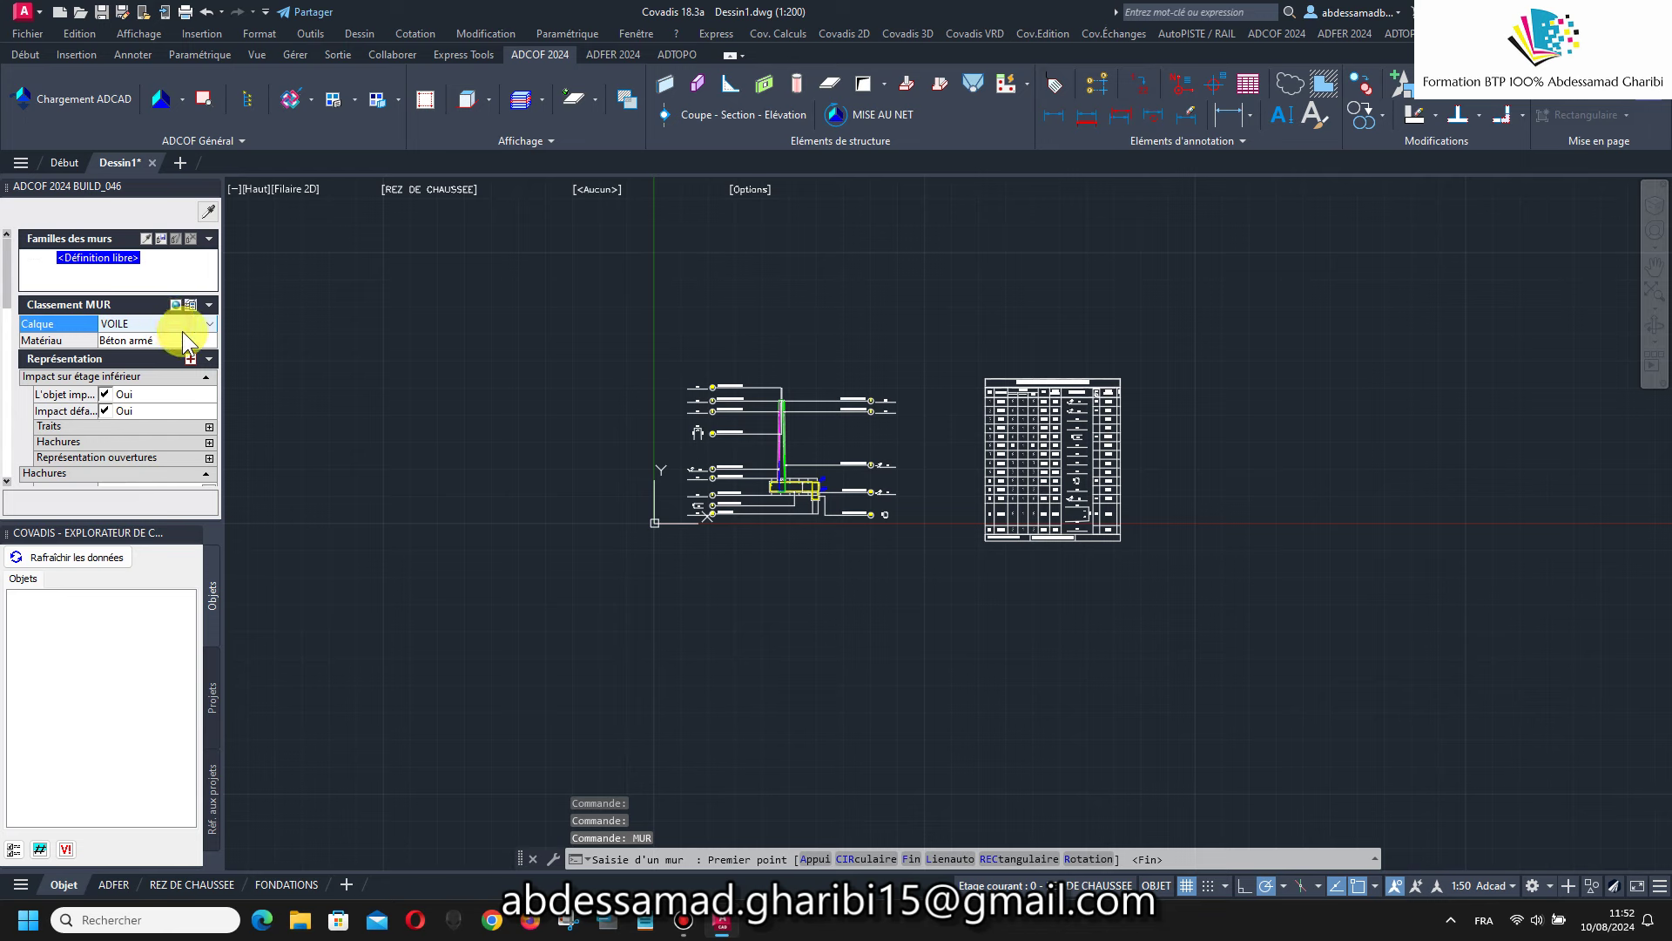
{"action": "left_click", "coordinate": [185, 327]}
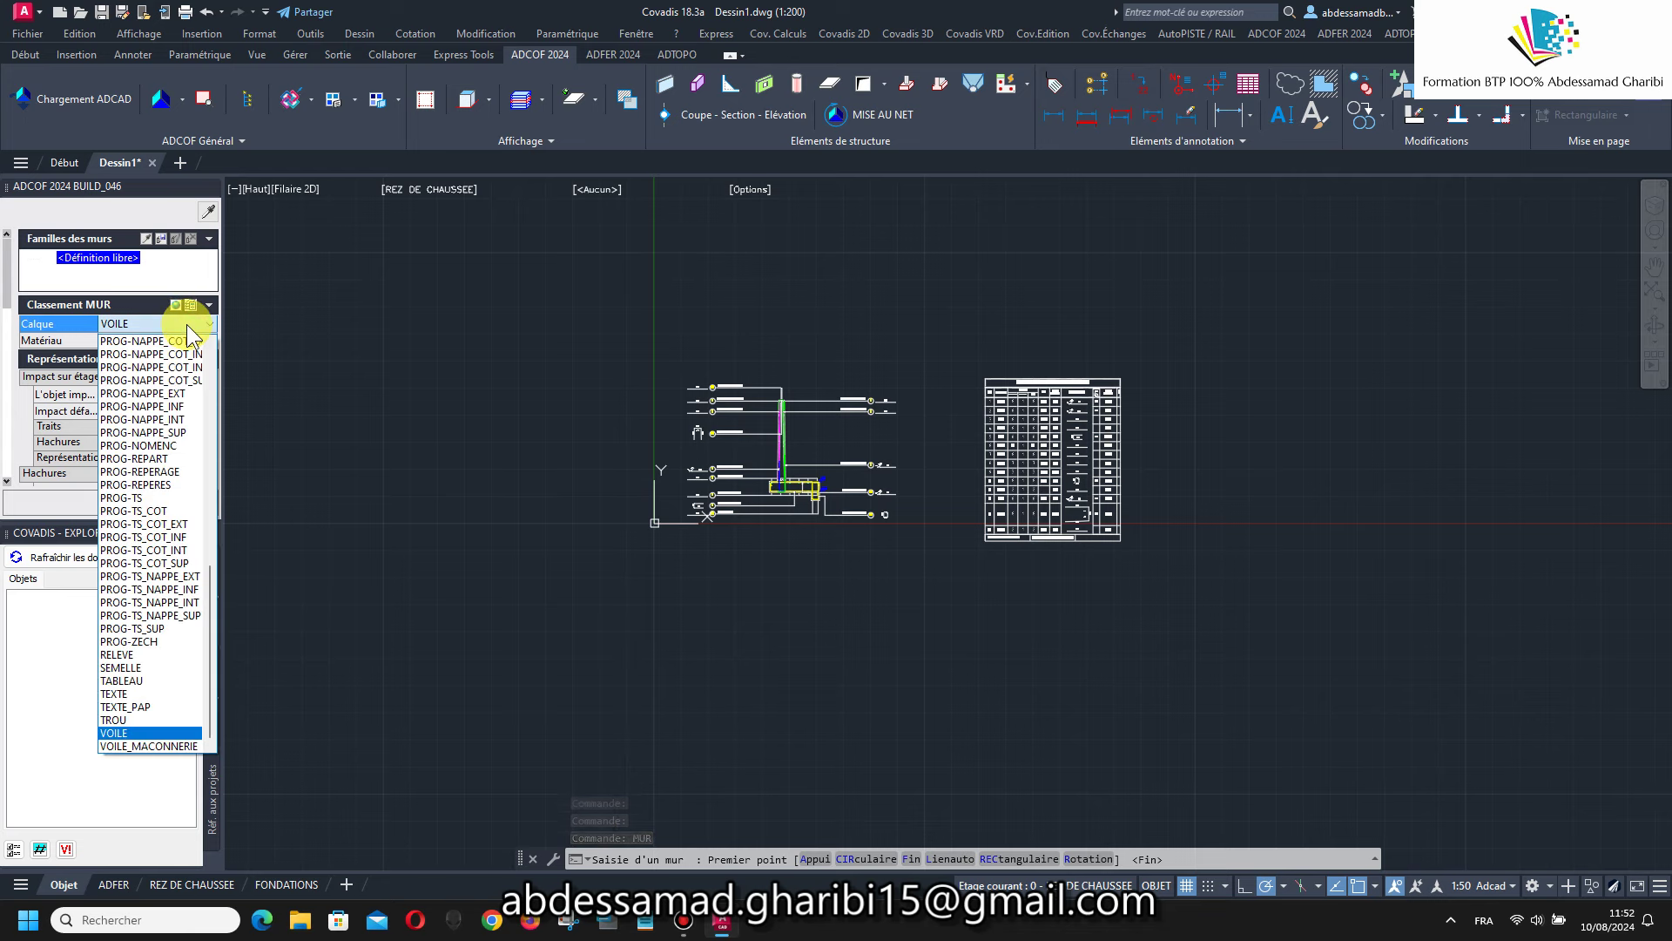
{"action": "left_click", "coordinate": [186, 324]}
{"action": "scroll", "coordinate": [159, 396], "scroll_direction": "down", "scroll_amount": 2}
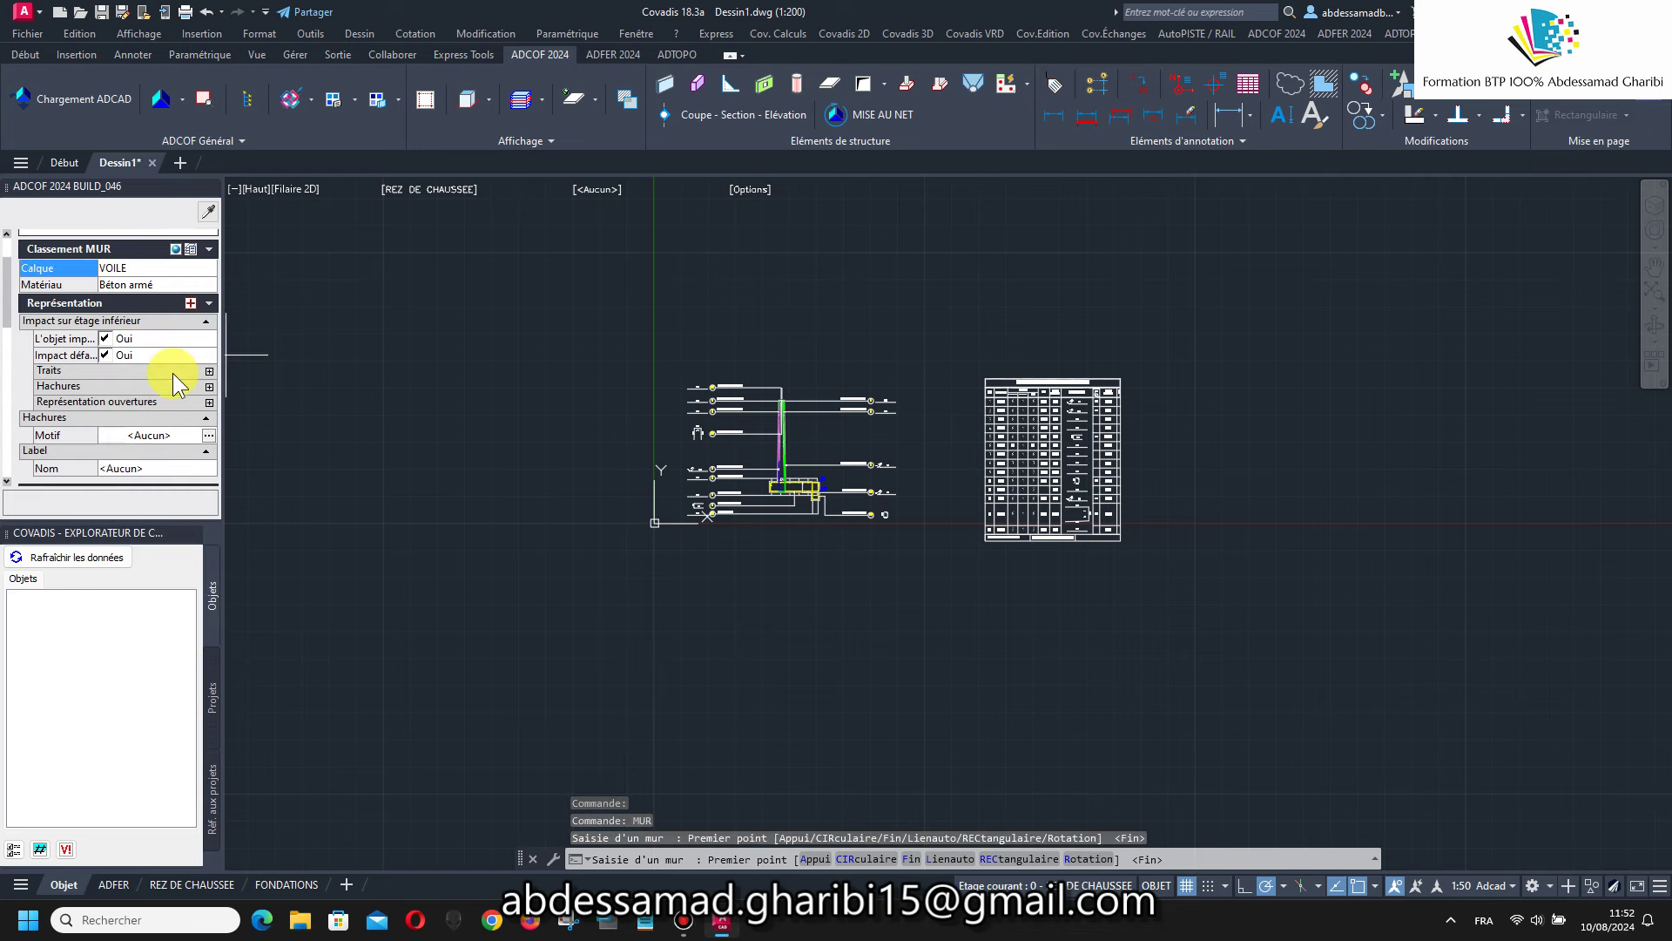
{"action": "scroll", "coordinate": [172, 373], "scroll_direction": "down", "scroll_amount": 2}
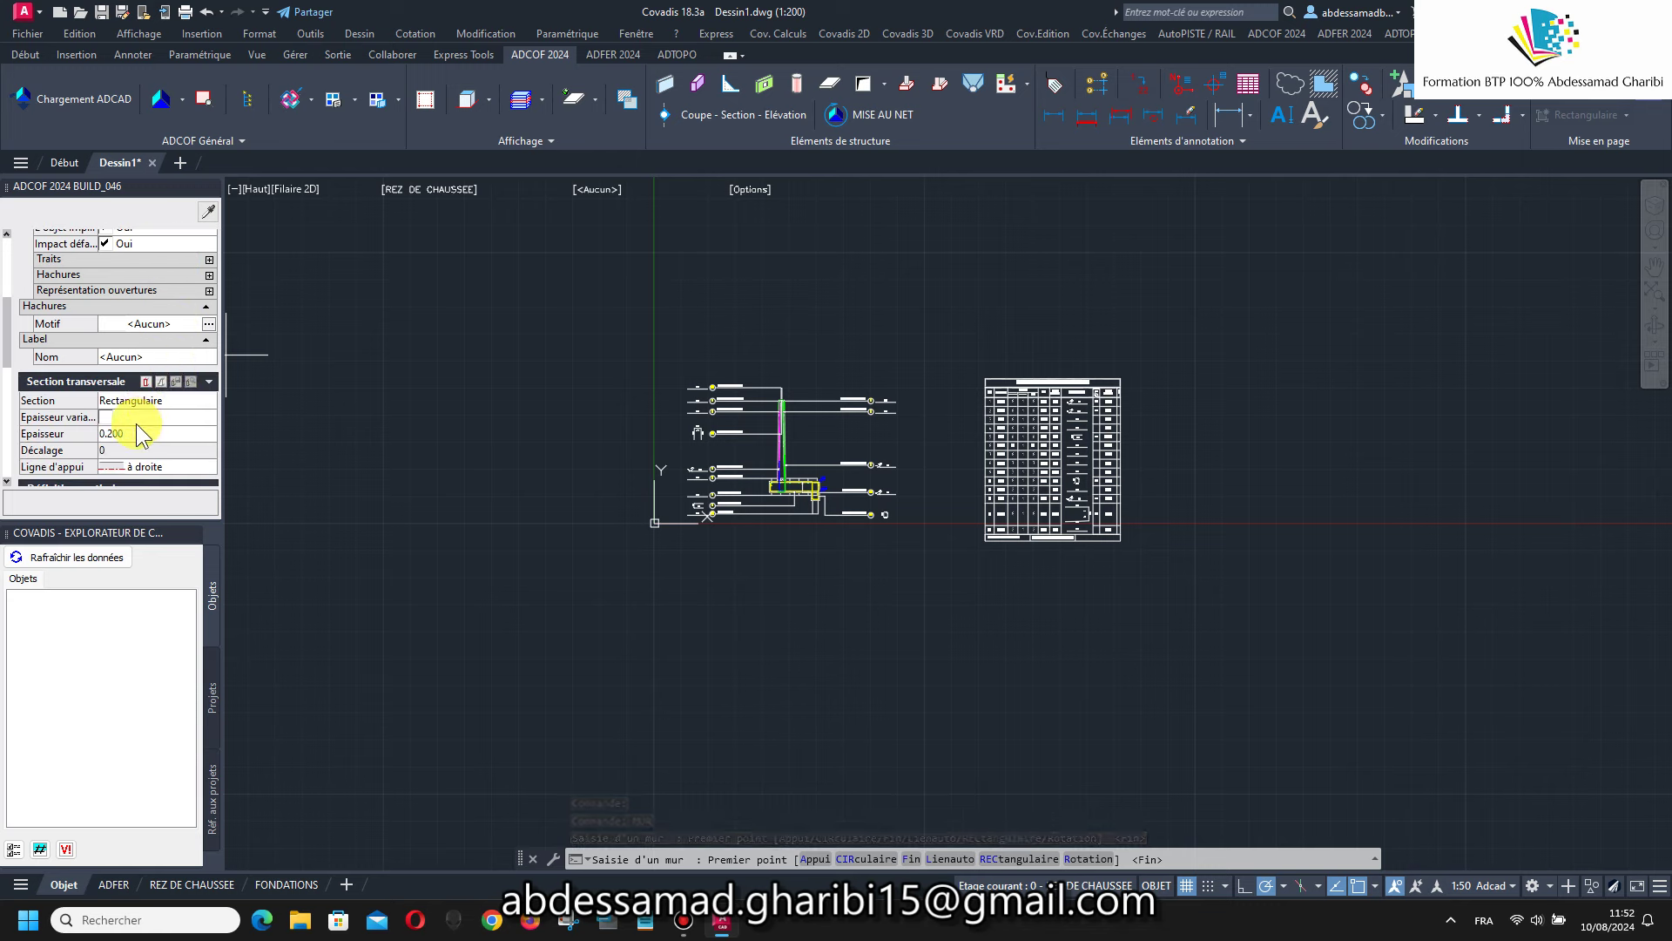
{"action": "left_click", "coordinate": [148, 428]}
{"action": "scroll", "coordinate": [166, 413], "scroll_direction": "down", "scroll_amount": 3}
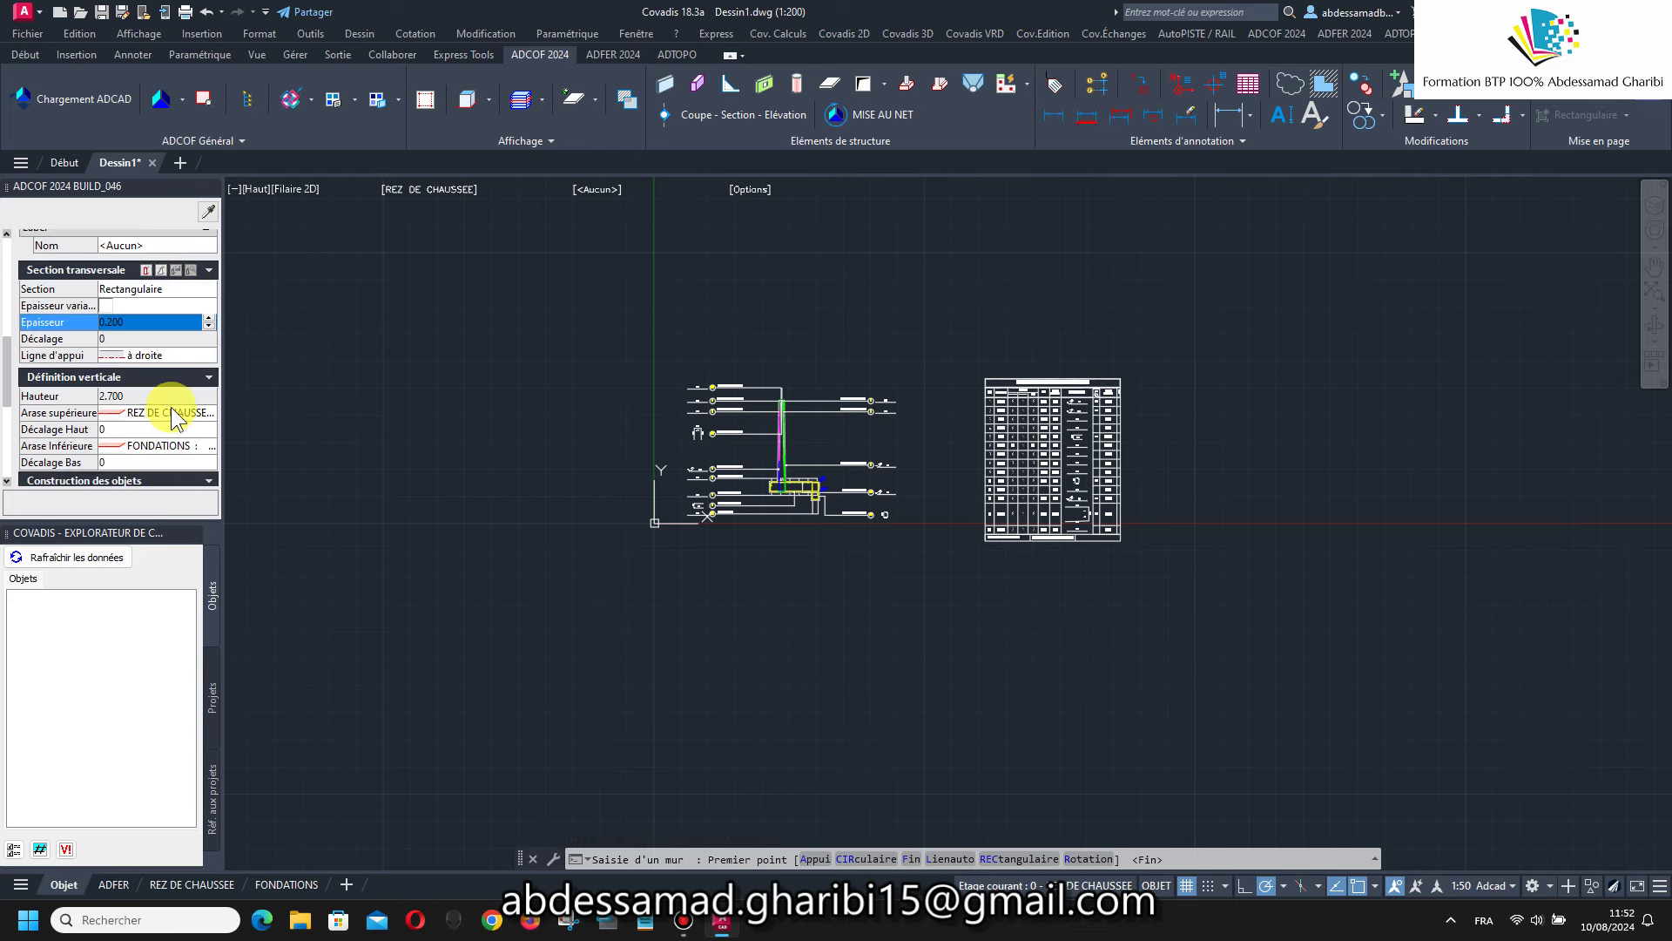
{"action": "scroll", "coordinate": [178, 388], "scroll_direction": "down", "scroll_amount": 3}
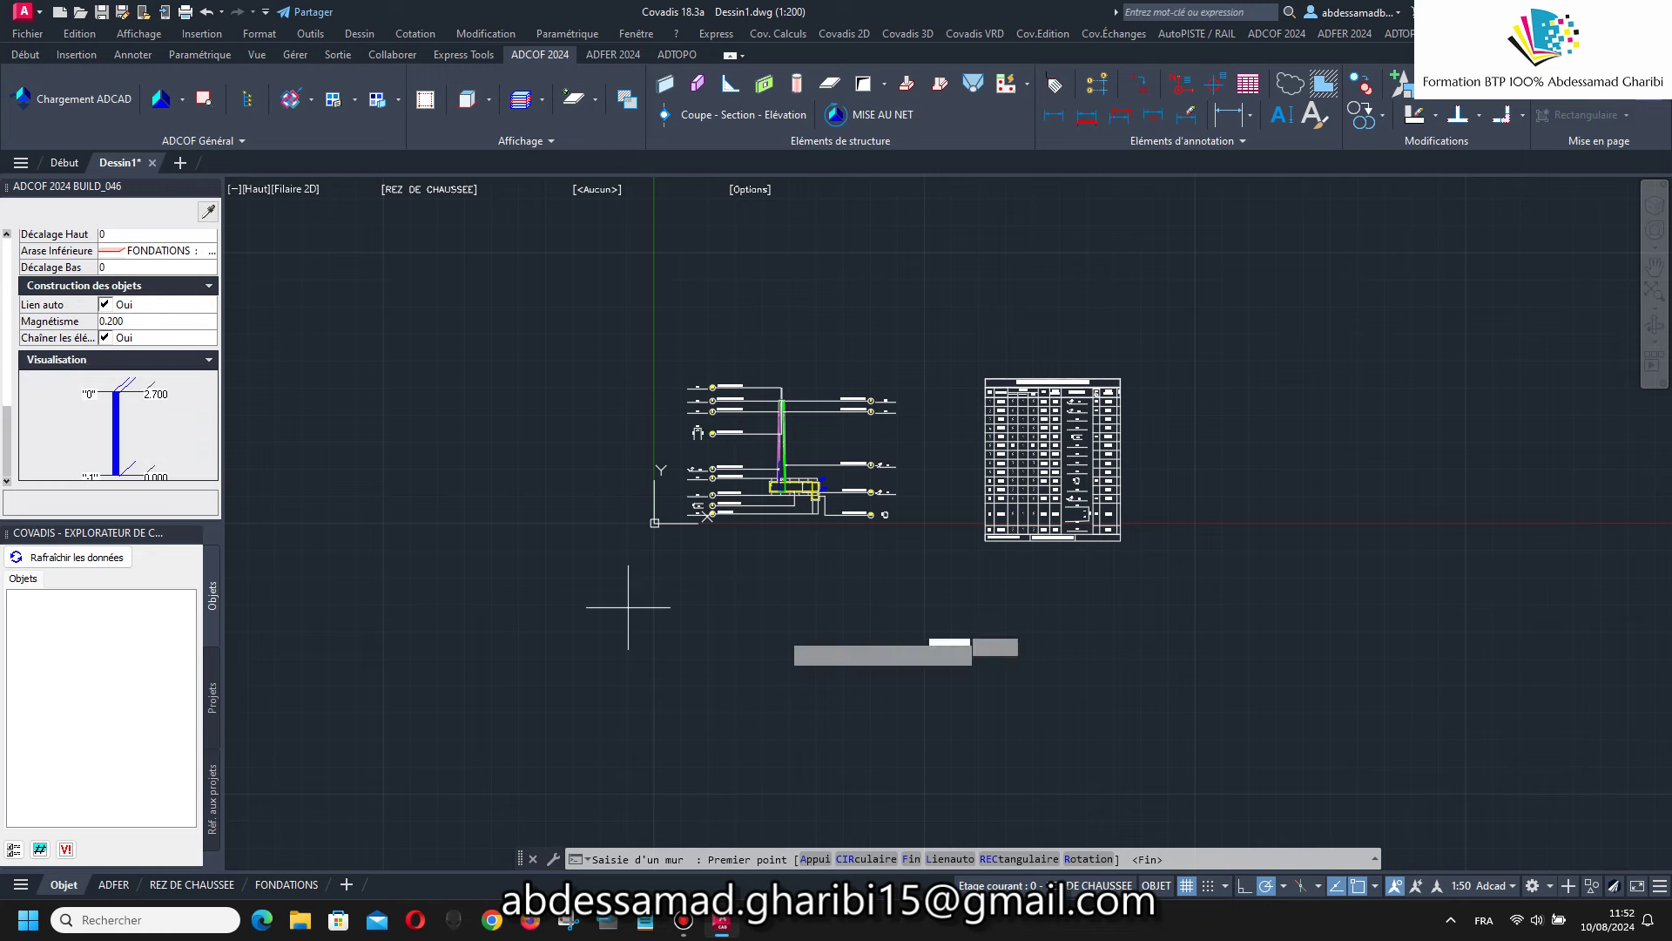
{"action": "scroll", "coordinate": [897, 448], "scroll_direction": "down", "scroll_amount": 2}
{"action": "scroll", "coordinate": [923, 592], "scroll_direction": "up", "scroll_amount": 4}
Draw the first rectangular wall enclosure from four corners and close it with Clore.
{"action": "left_click", "coordinate": [717, 500]}
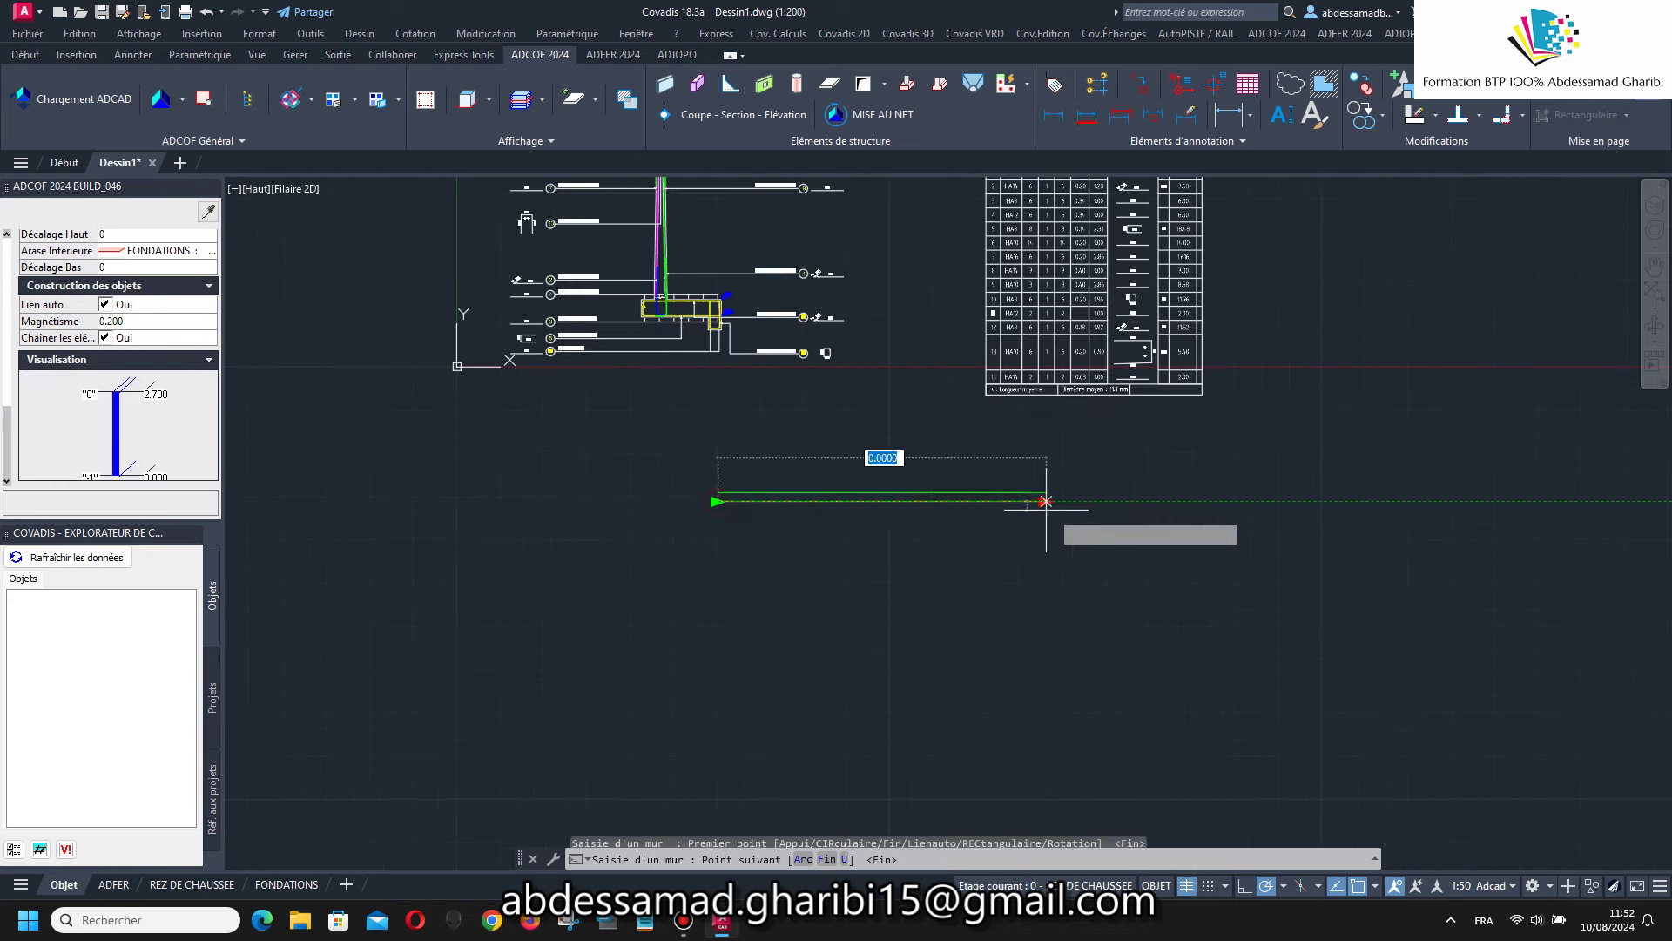
{"action": "left_click", "coordinate": [1167, 501]}
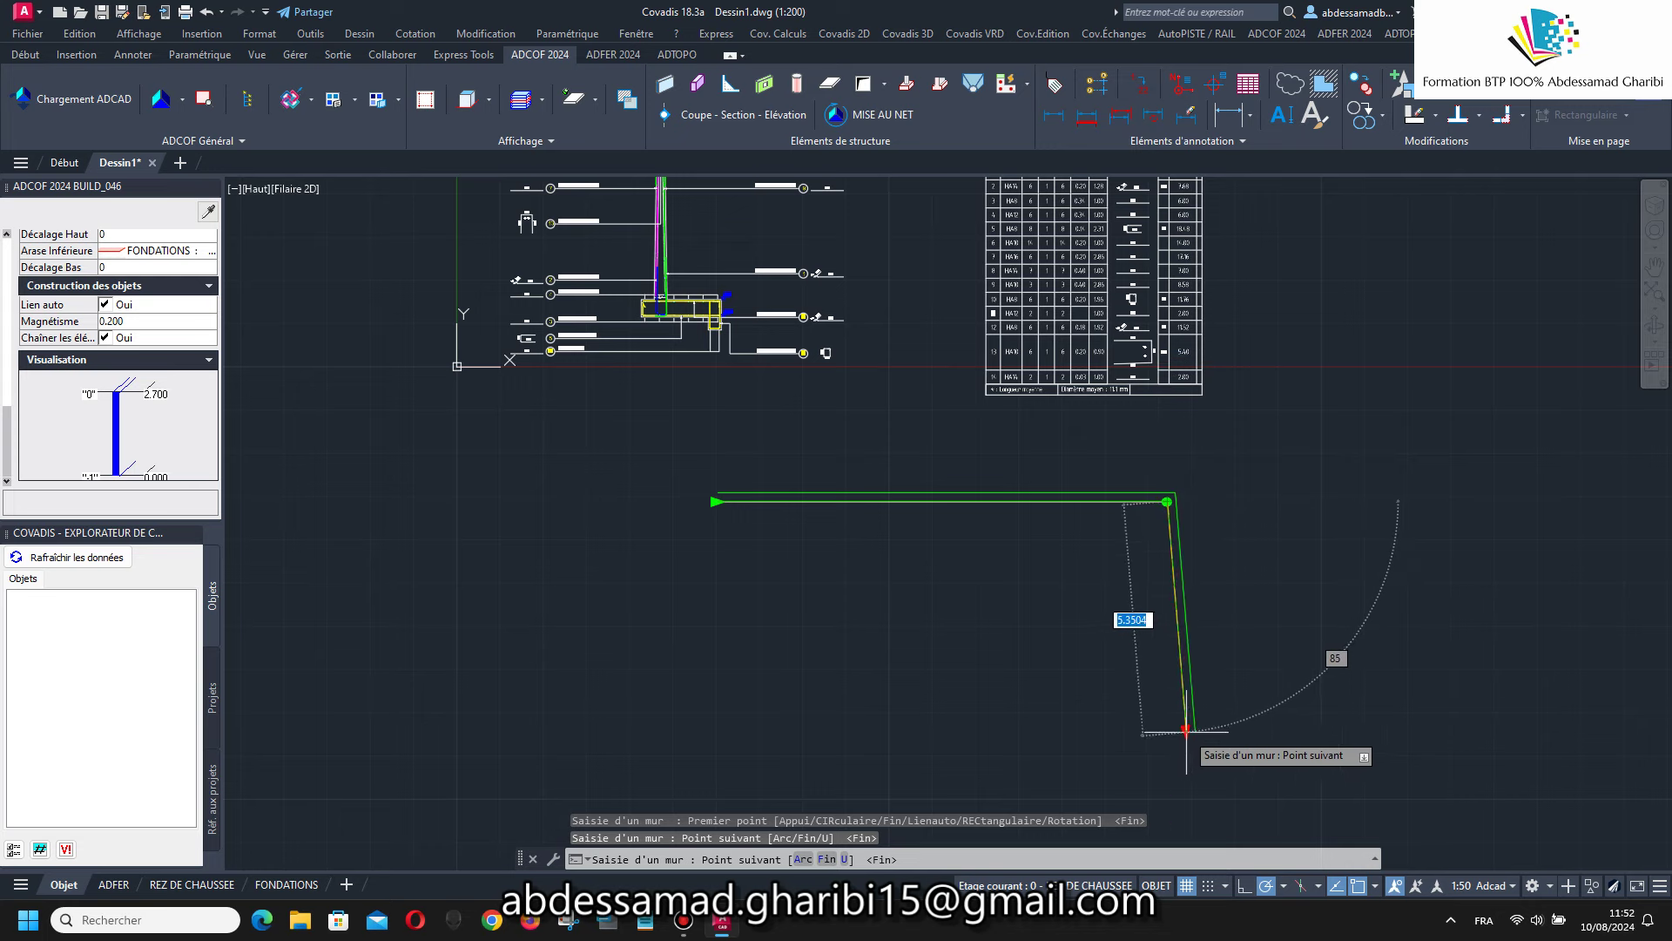
{"action": "left_click", "coordinate": [1167, 742]}
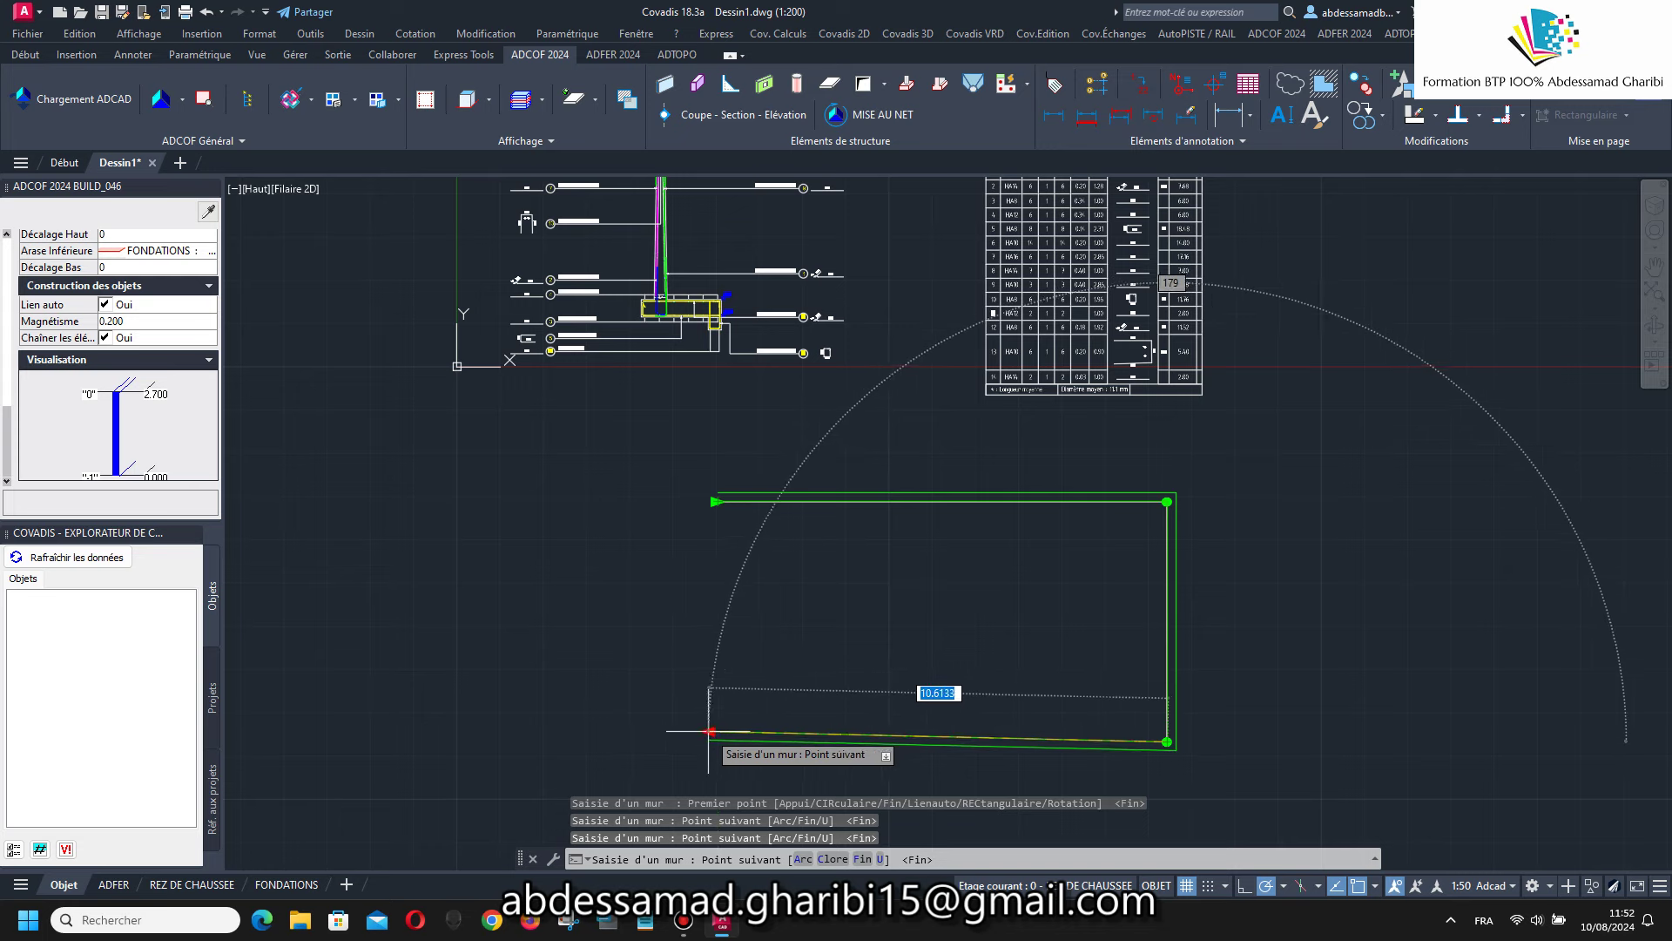
{"action": "left_click", "coordinate": [717, 726]}
{"action": "right_click", "coordinate": [713, 726]}
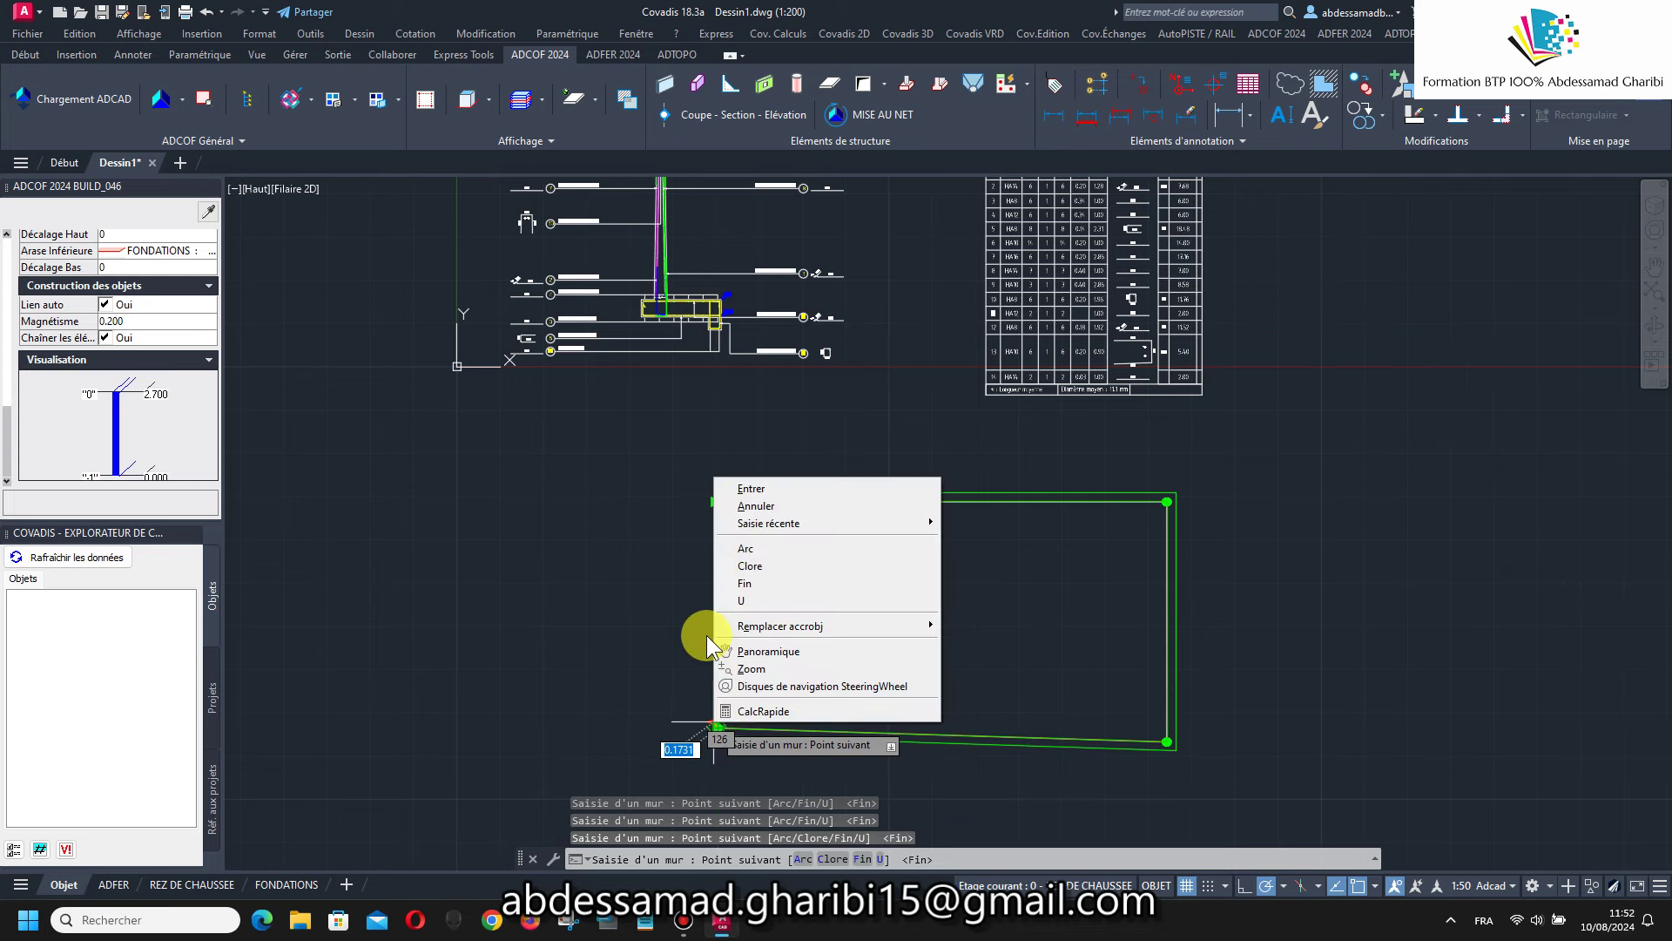
{"action": "left_click", "coordinate": [784, 565]}
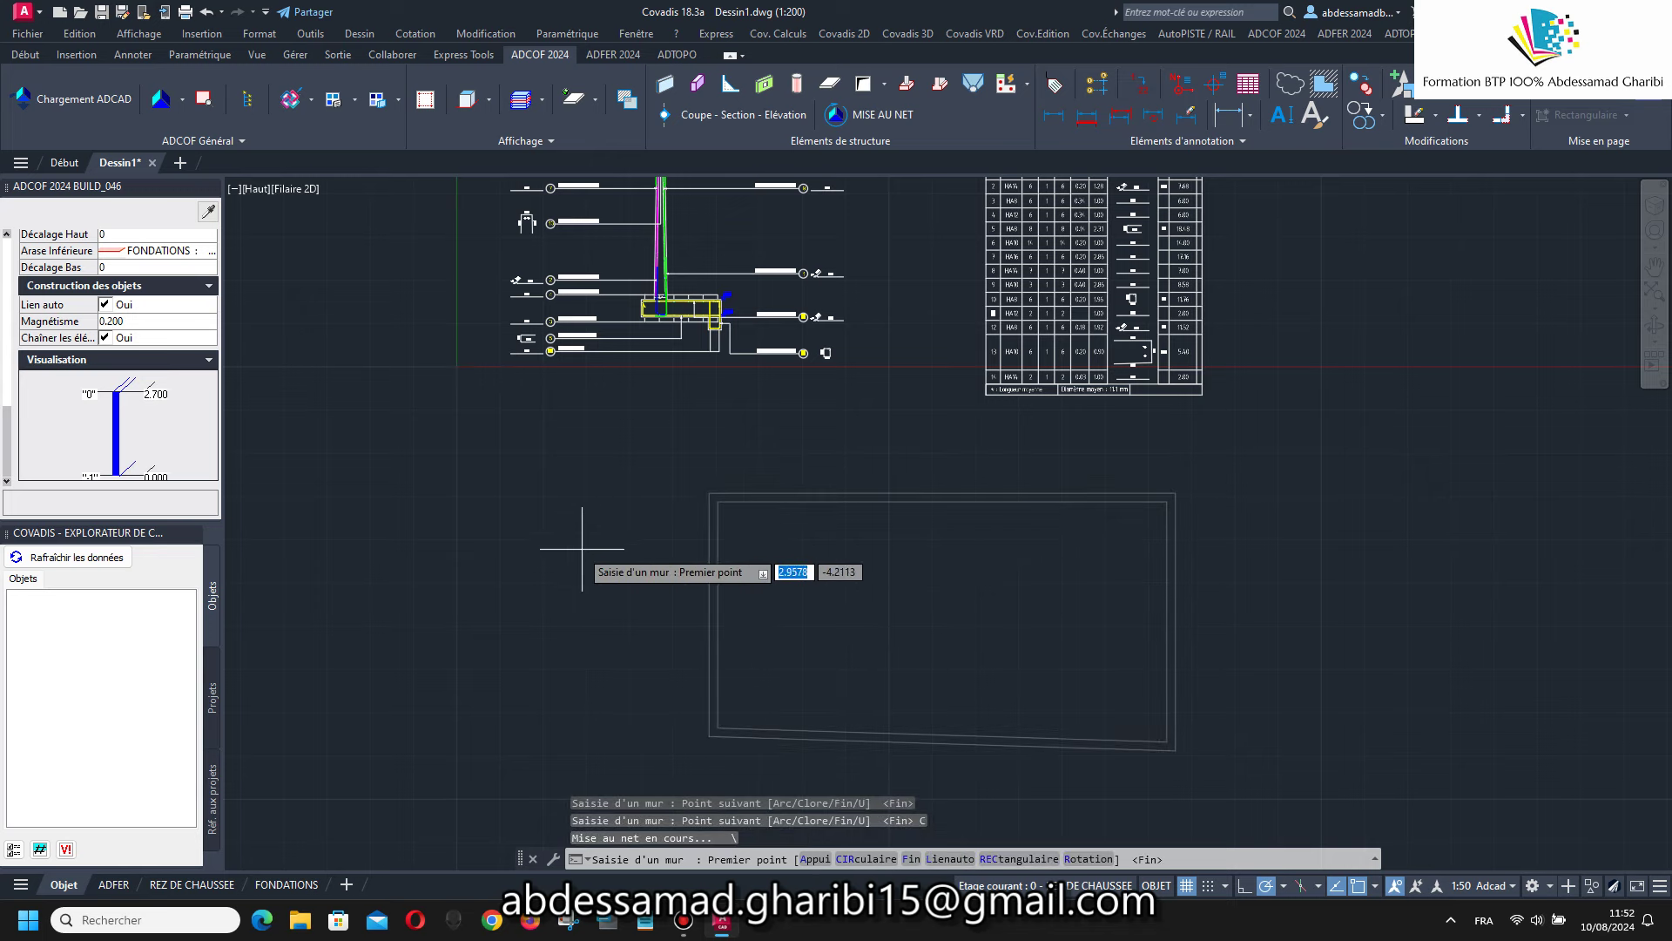
Draw a second rectangular enclosure left of the first and close it with Clore.
{"action": "left_click", "coordinate": [610, 470]}
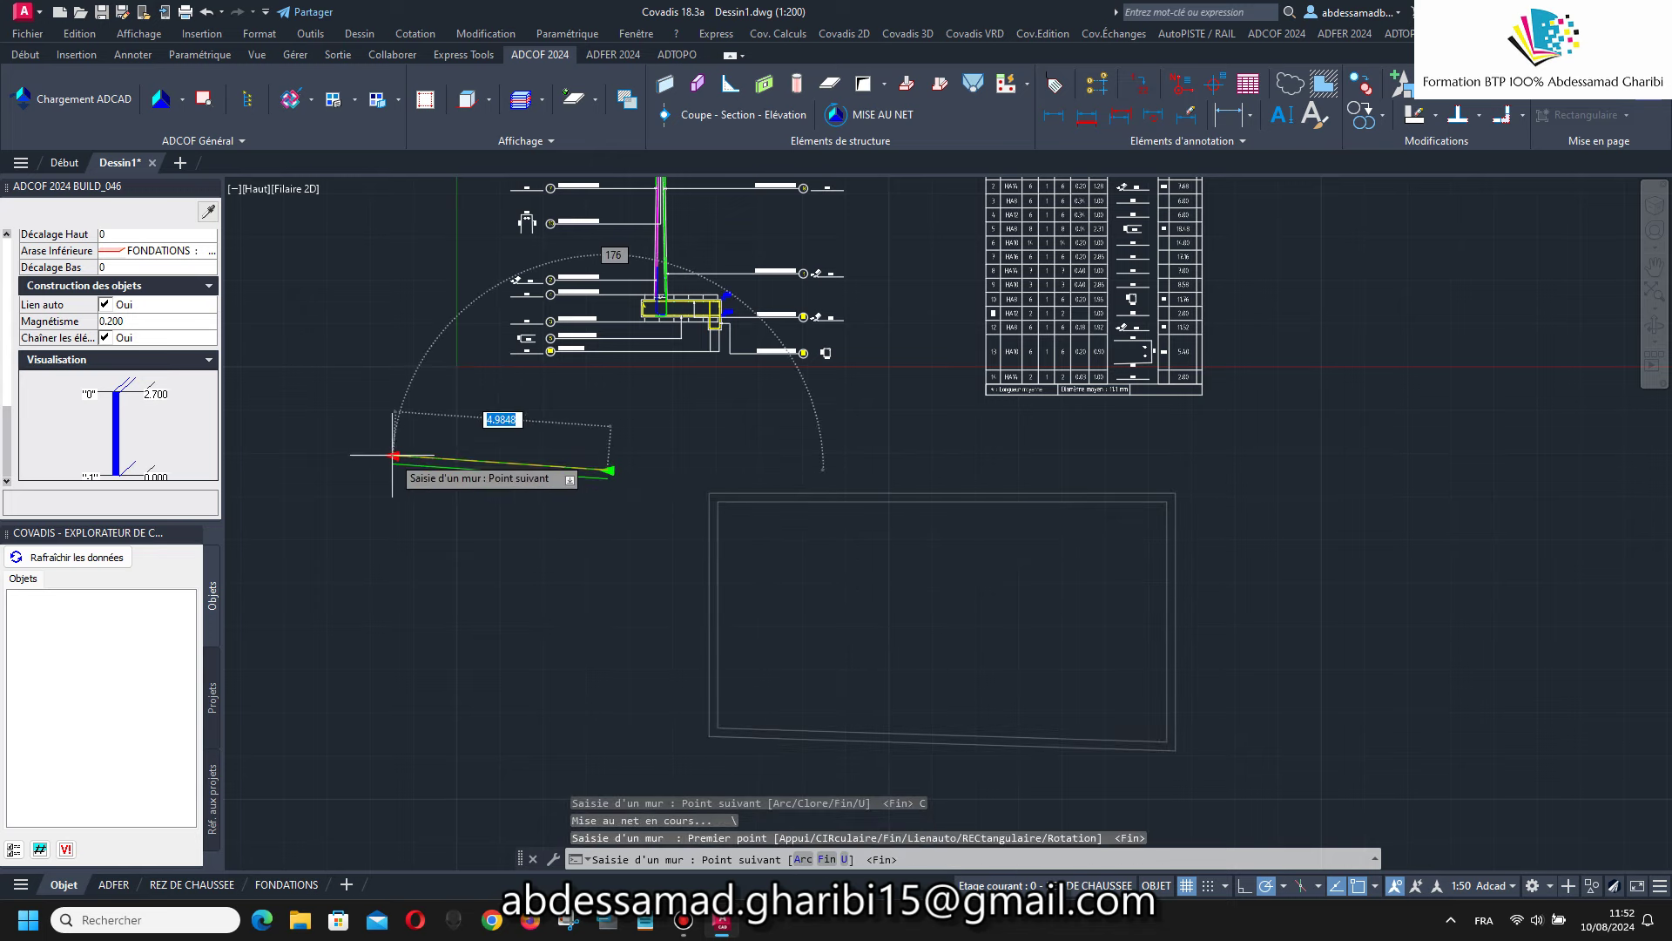
{"action": "left_click", "coordinate": [390, 470]}
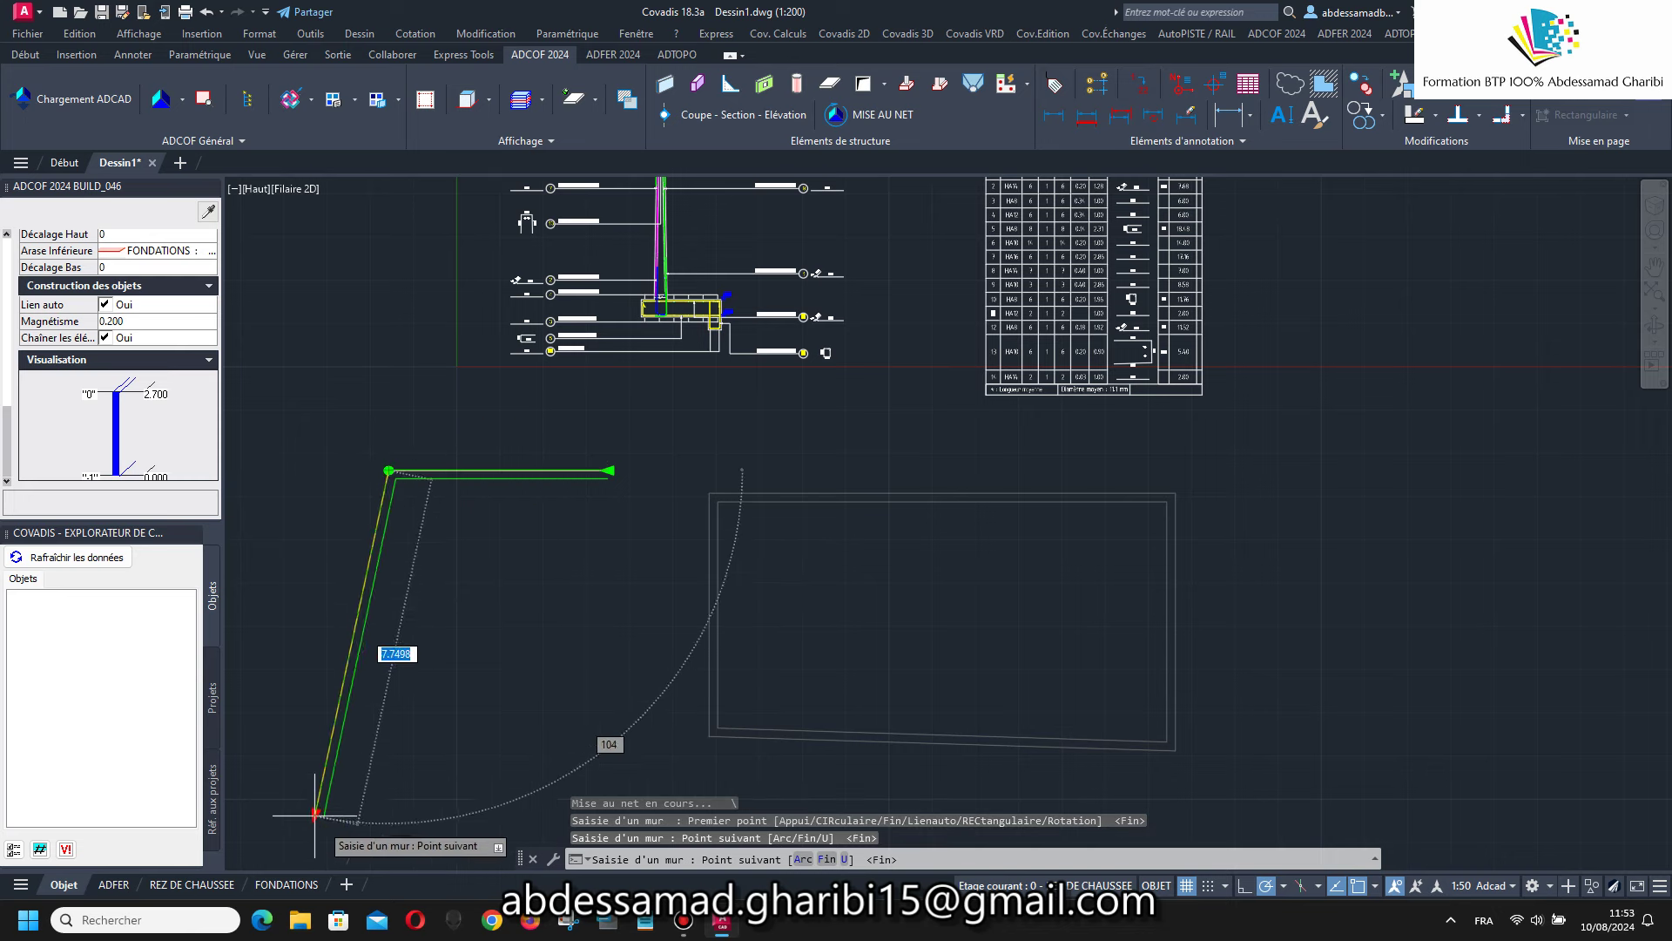
{"action": "left_click", "coordinate": [377, 779]}
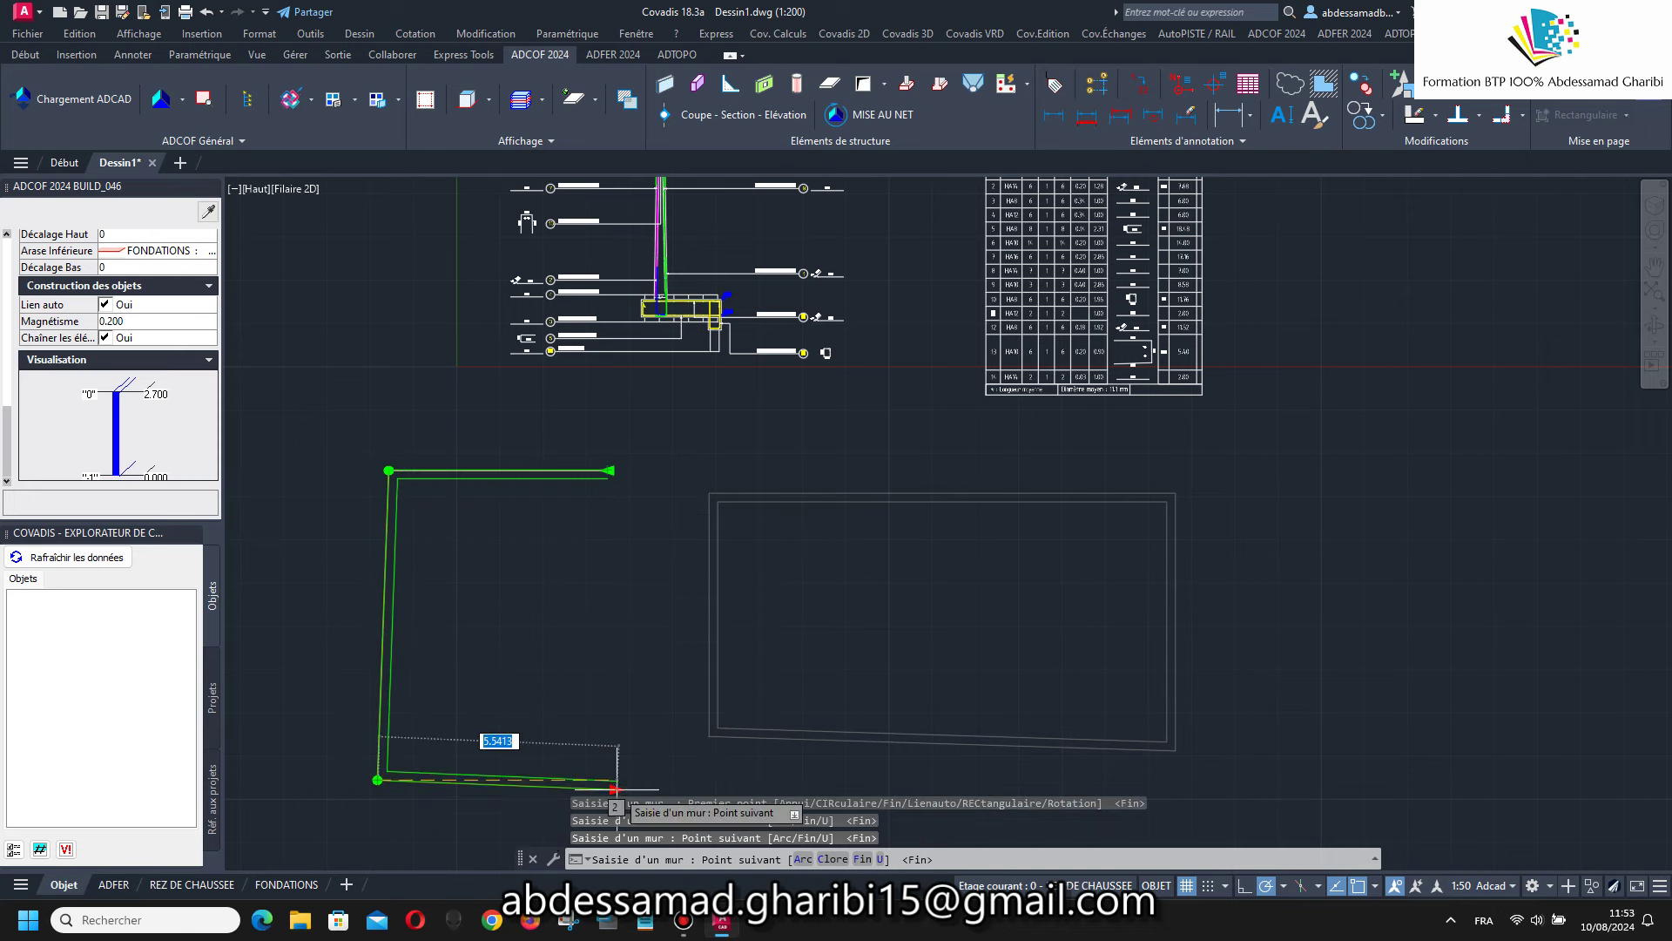
{"action": "left_click", "coordinate": [618, 778]}
{"action": "right_click", "coordinate": [619, 777]}
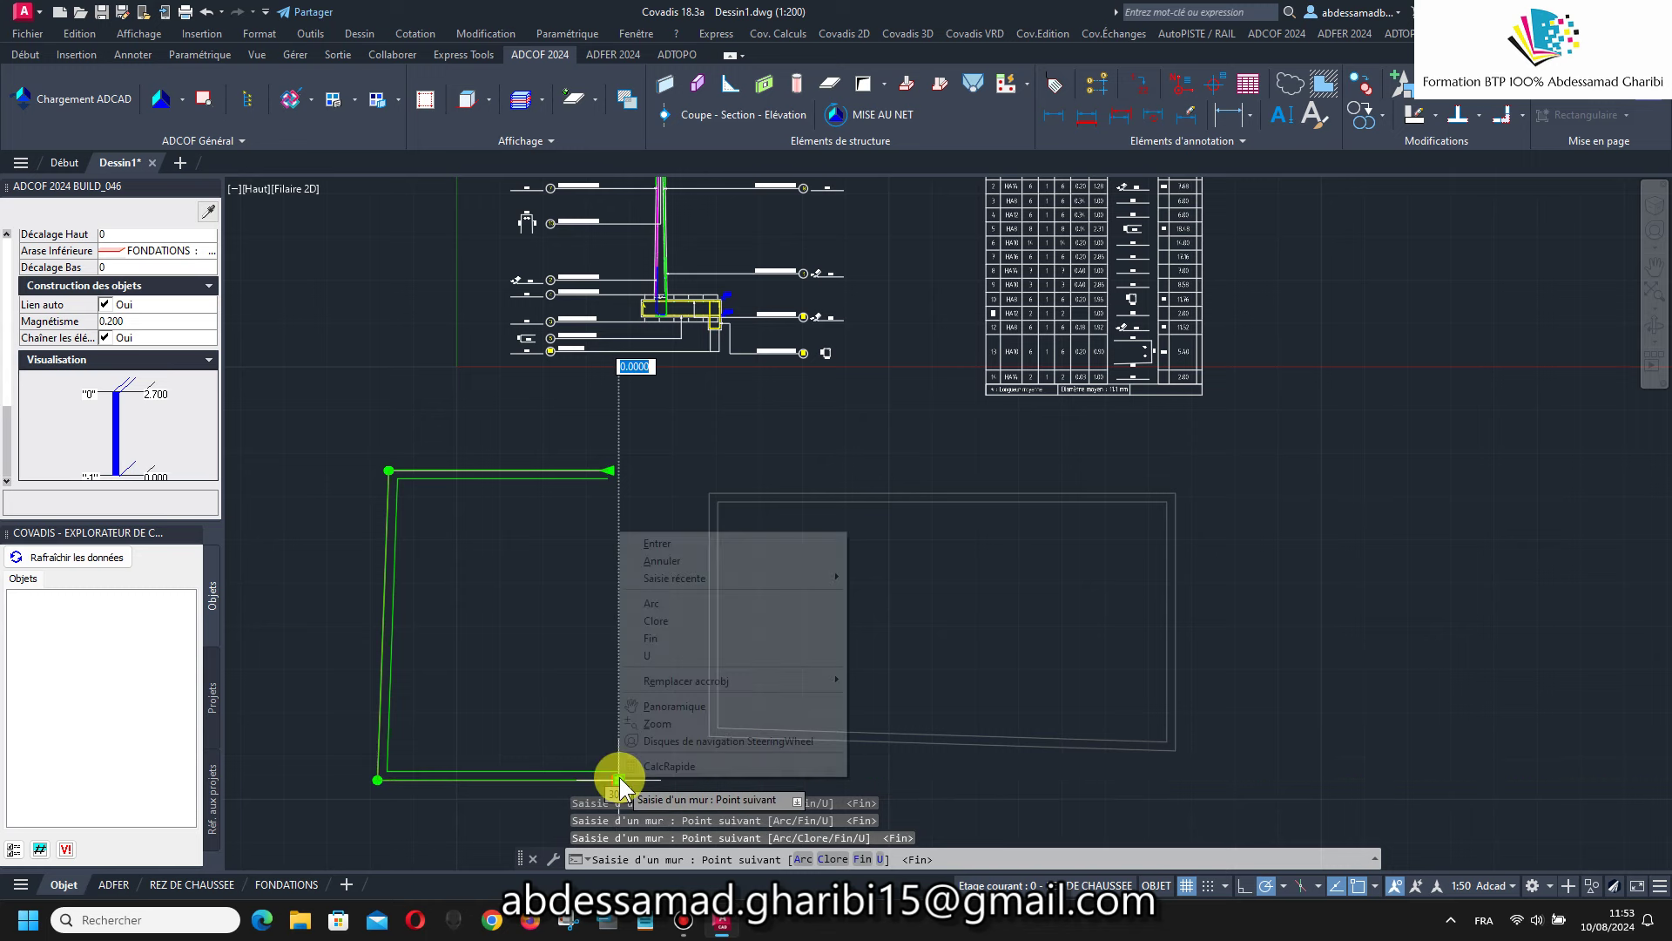
{"action": "left_click", "coordinate": [671, 620]}
End the wall-drawing command with Entrer.
{"action": "right_click", "coordinate": [704, 442]}
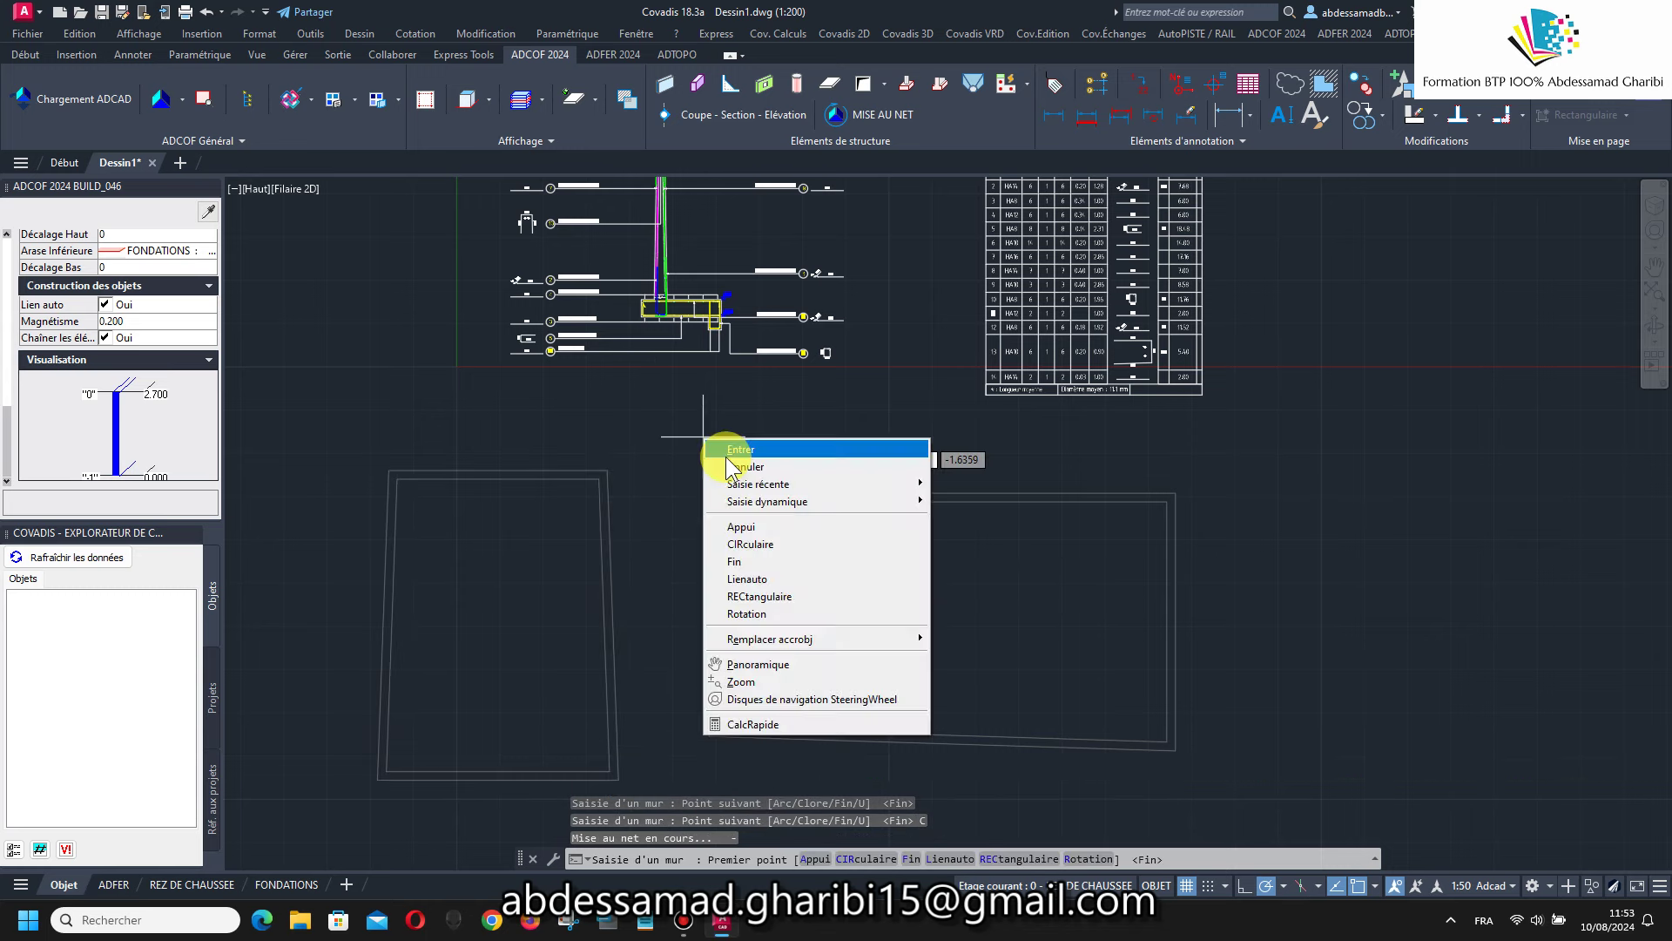
{"action": "left_click", "coordinate": [728, 448]}
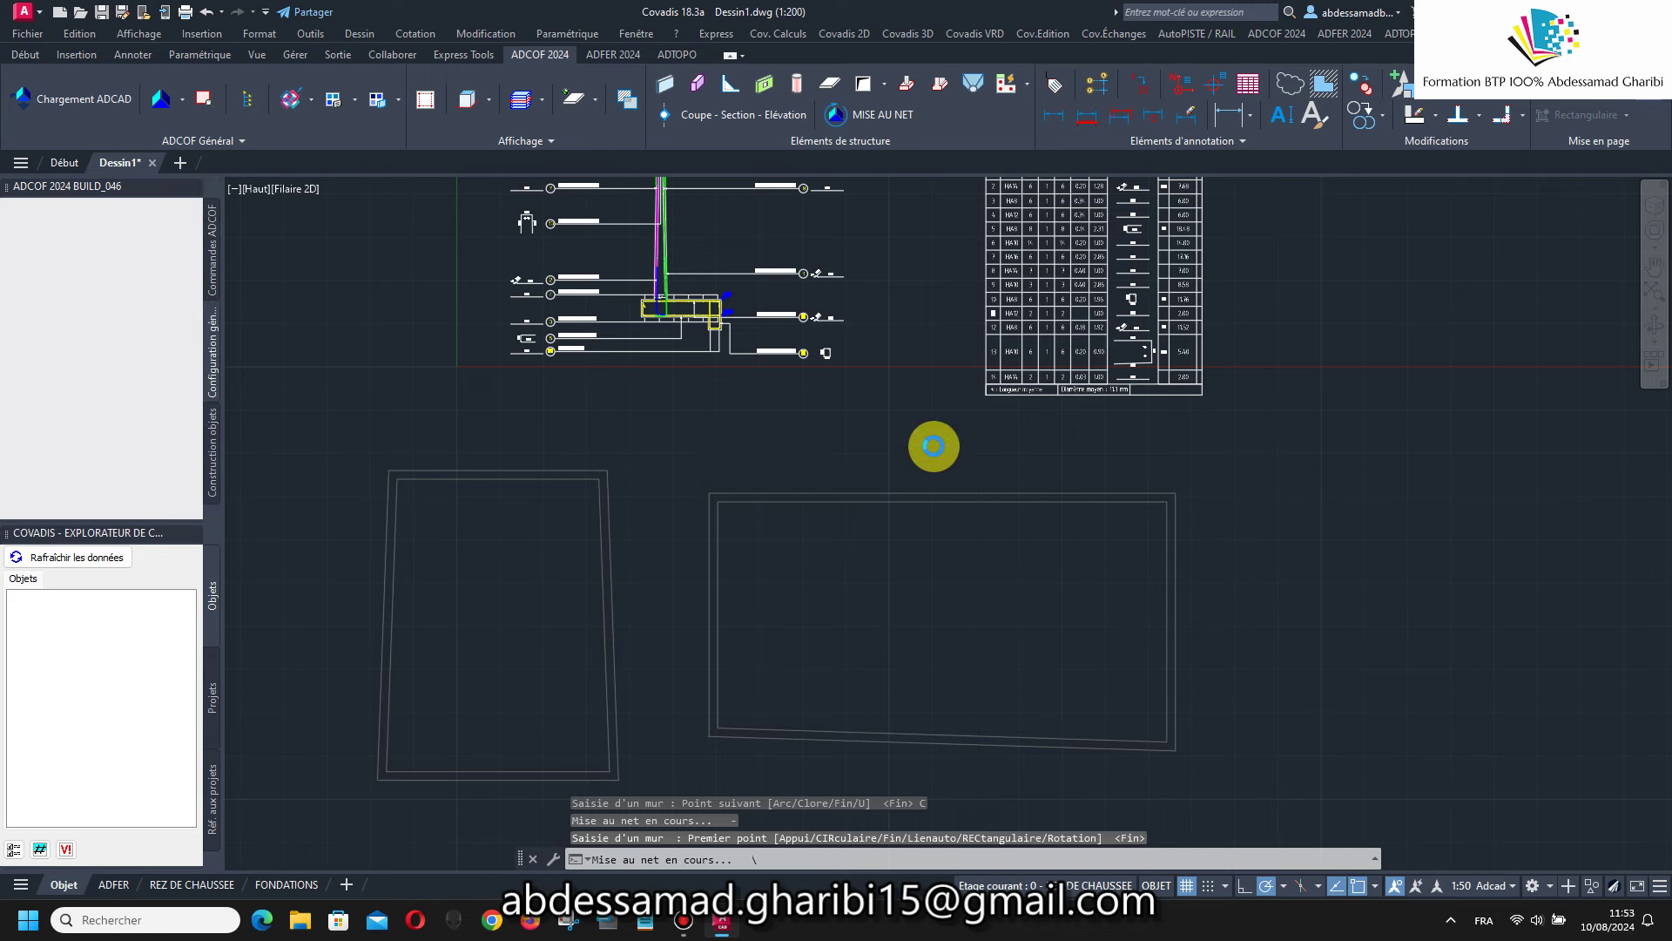
{"action": "scroll", "coordinate": [933, 446], "scroll_direction": "down", "scroll_amount": 2}
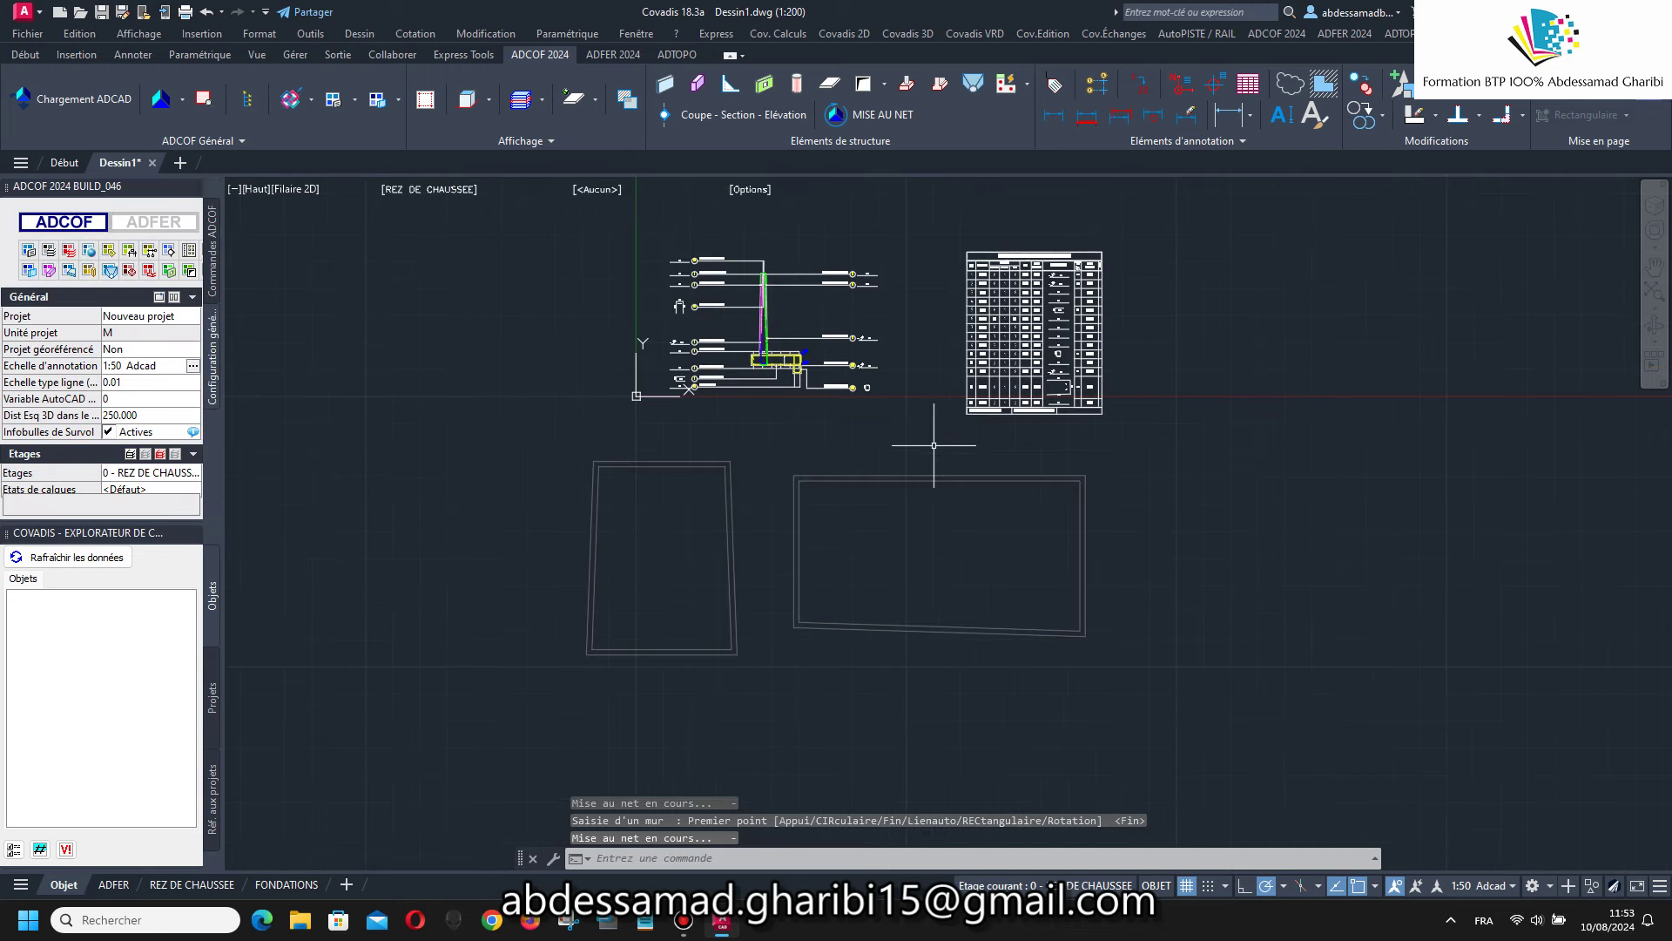
Switch to the Isométrique orientée S-E view and zoom in on both enclosures.
{"action": "left_click", "coordinate": [256, 189]}
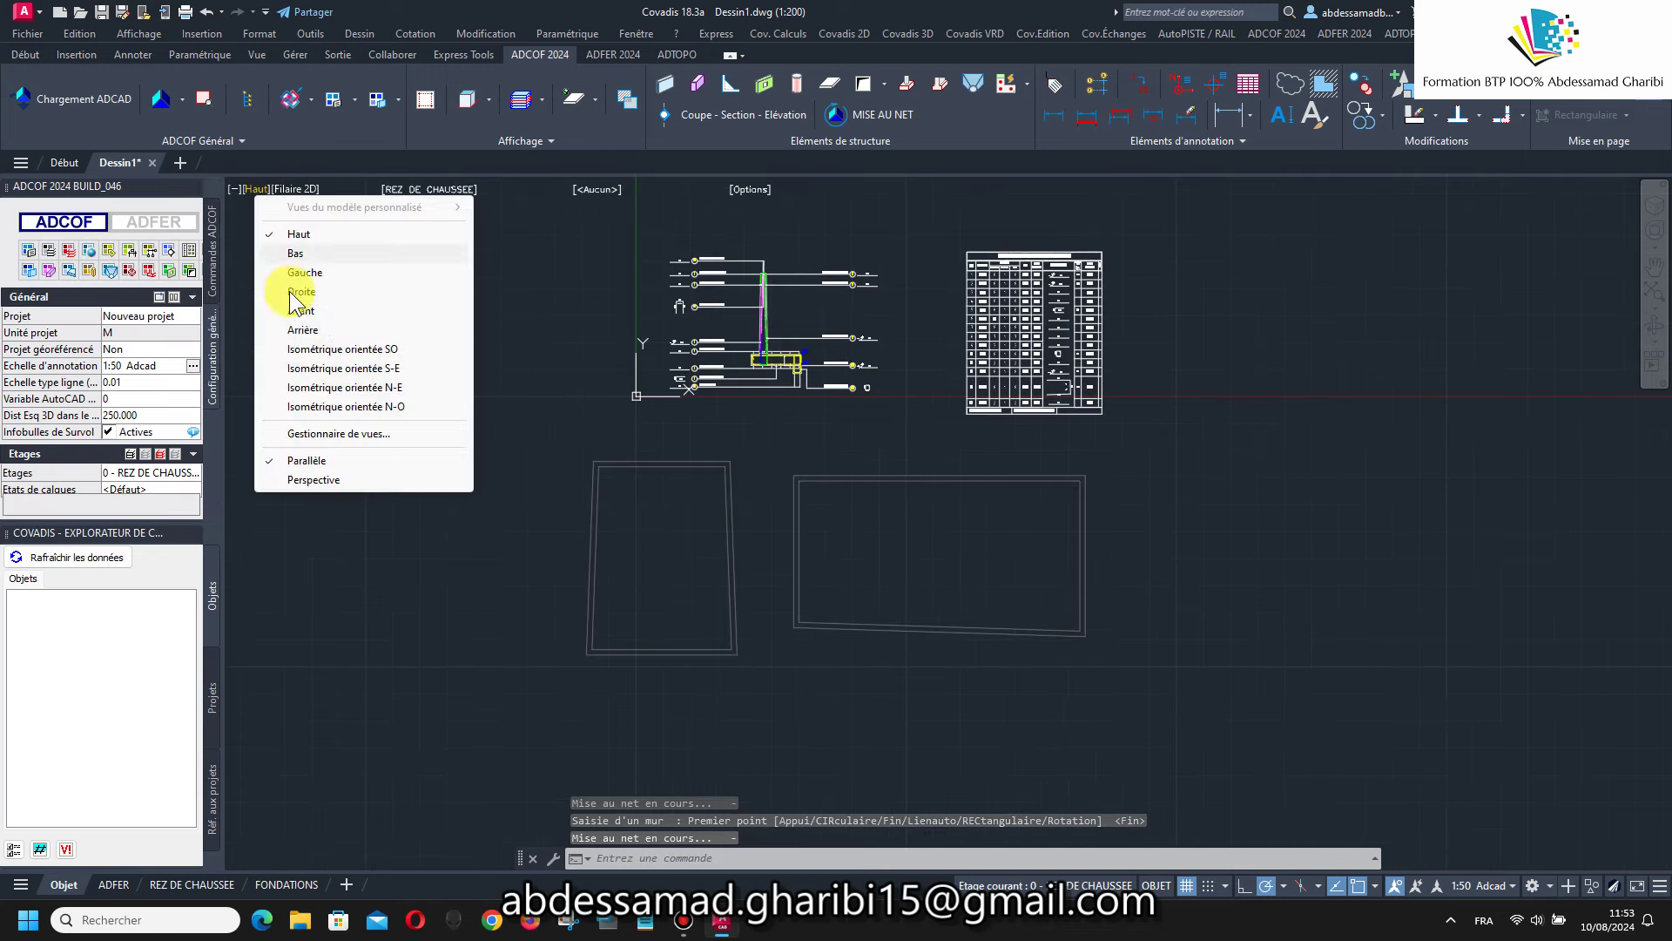
{"action": "left_click", "coordinate": [324, 370]}
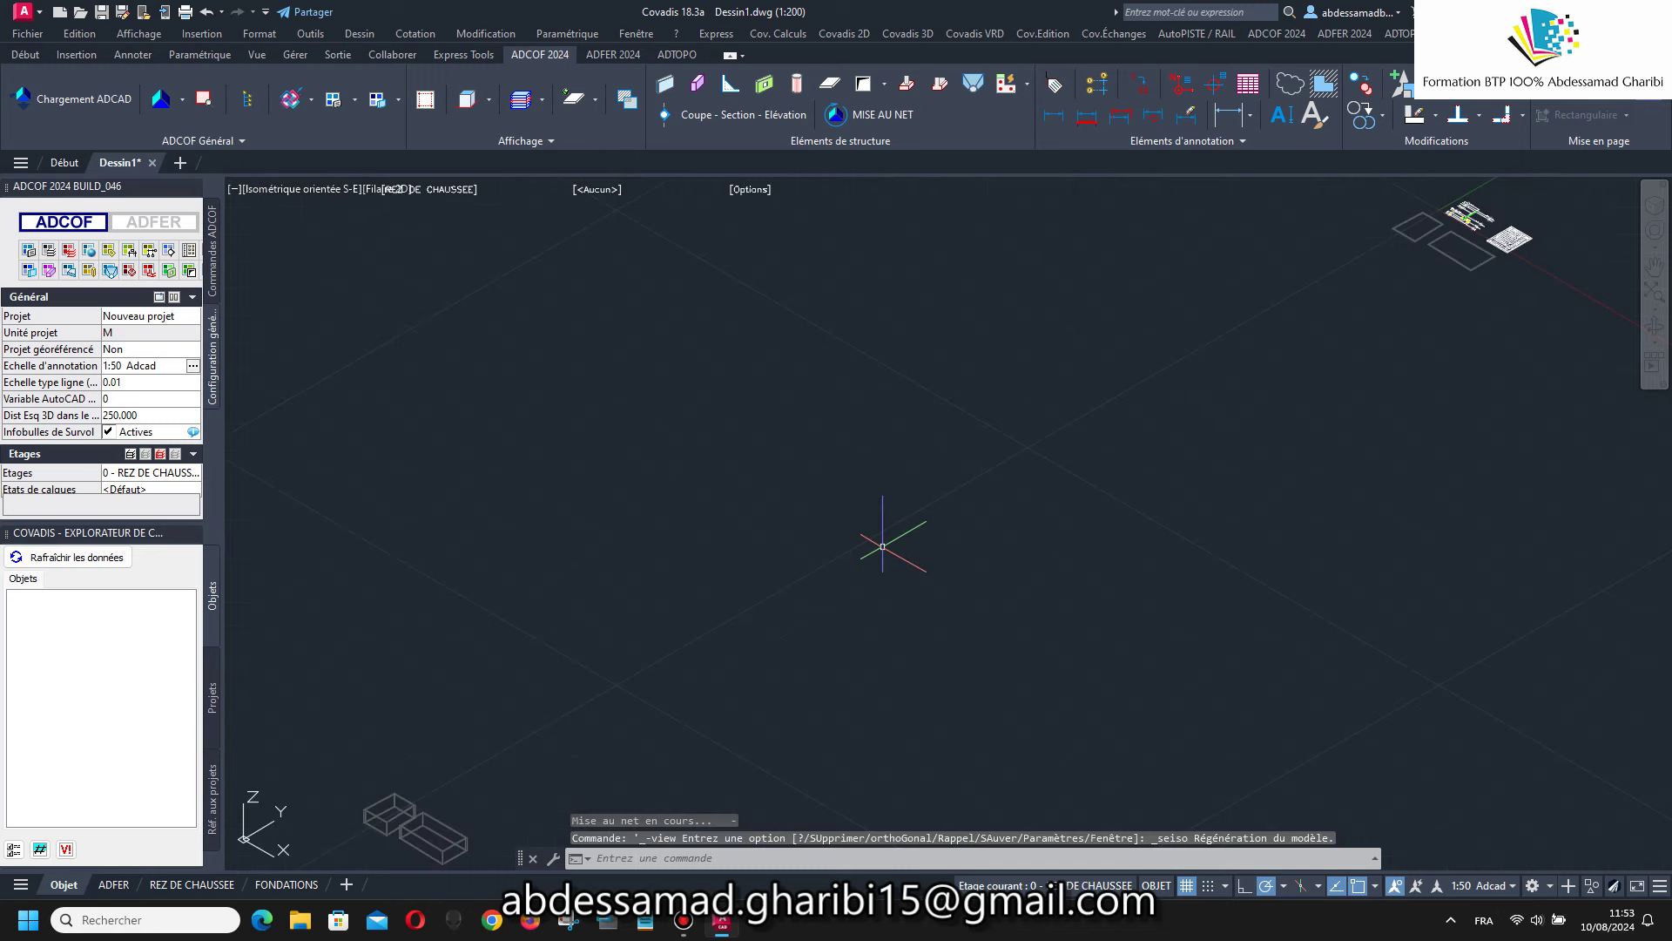
{"action": "scroll", "coordinate": [697, 548], "scroll_direction": "down", "scroll_amount": 2}
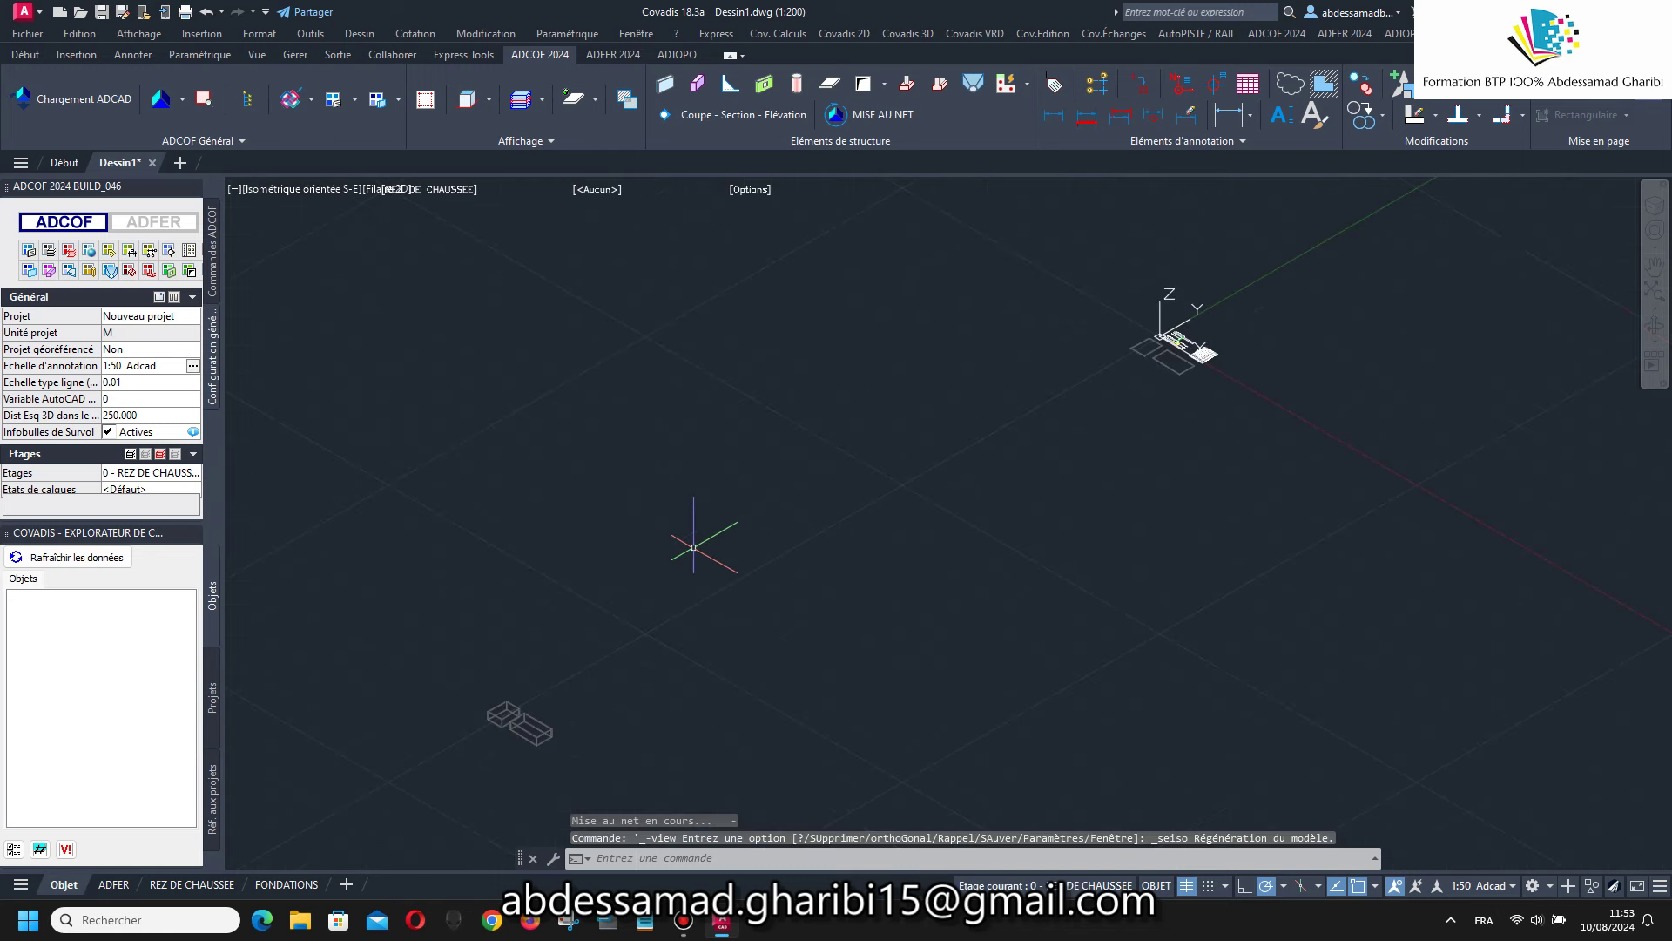
{"action": "scroll", "coordinate": [522, 710], "scroll_direction": "up", "scroll_amount": 2}
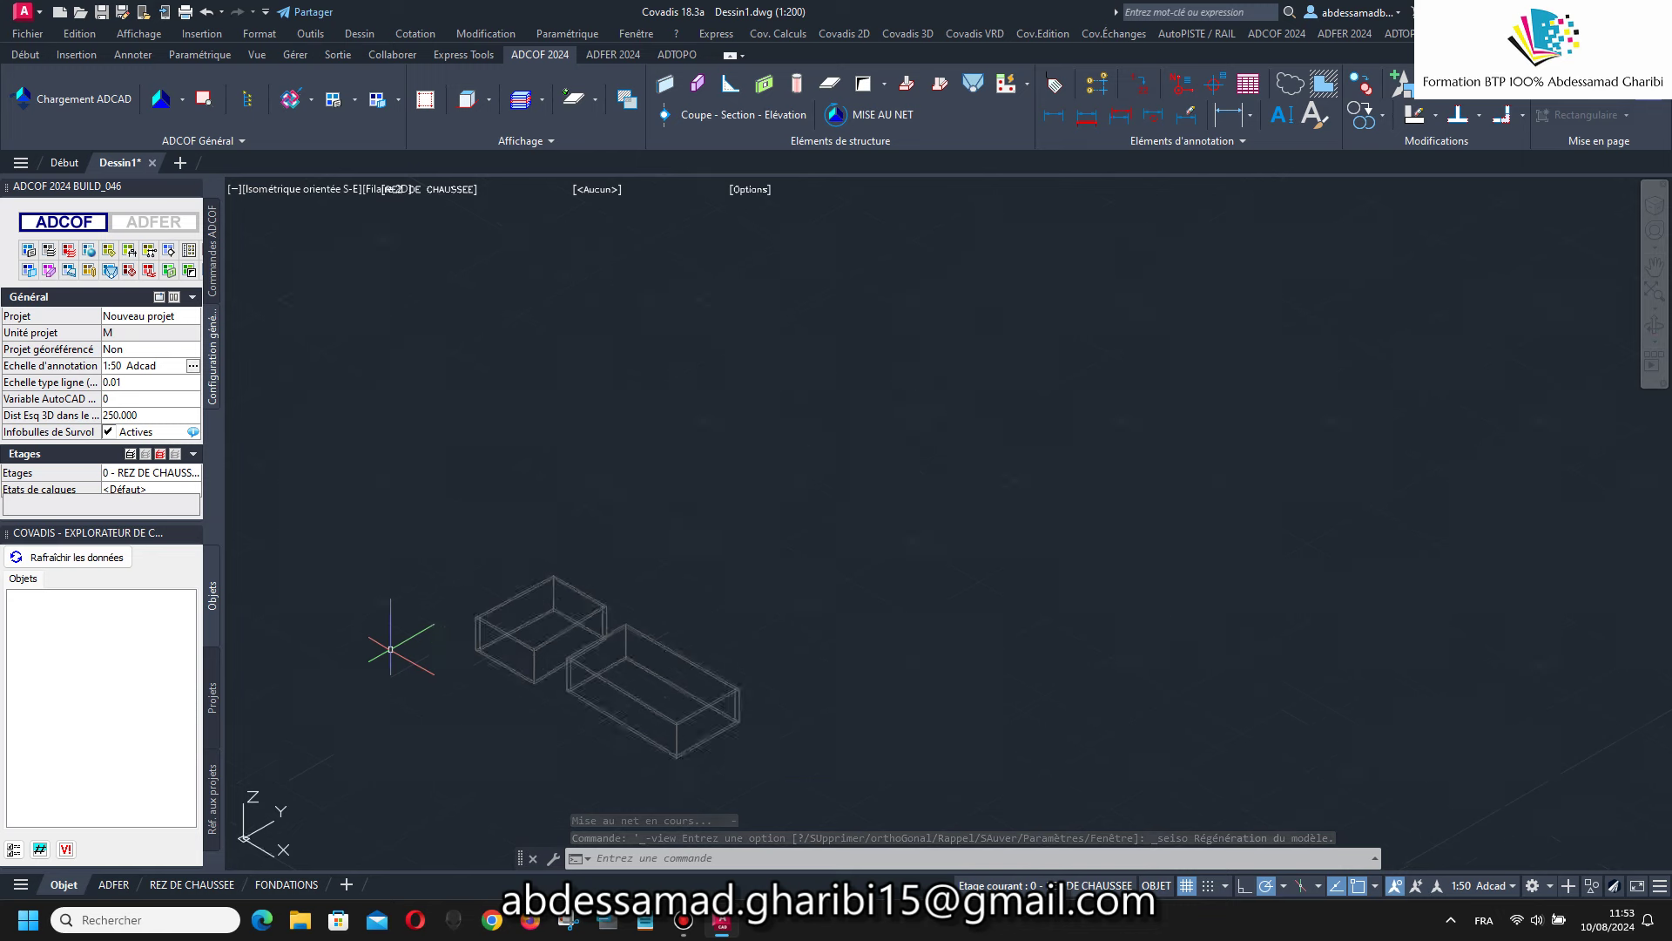
{"action": "scroll", "coordinate": [577, 643], "scroll_direction": "up", "scroll_amount": 2}
{"action": "scroll", "coordinate": [610, 662], "scroll_direction": "down", "scroll_amount": 2}
{"action": "scroll", "coordinate": [522, 557], "scroll_direction": "up", "scroll_amount": 2}
{"action": "scroll", "coordinate": [448, 354], "scroll_direction": "up", "scroll_amount": 1}
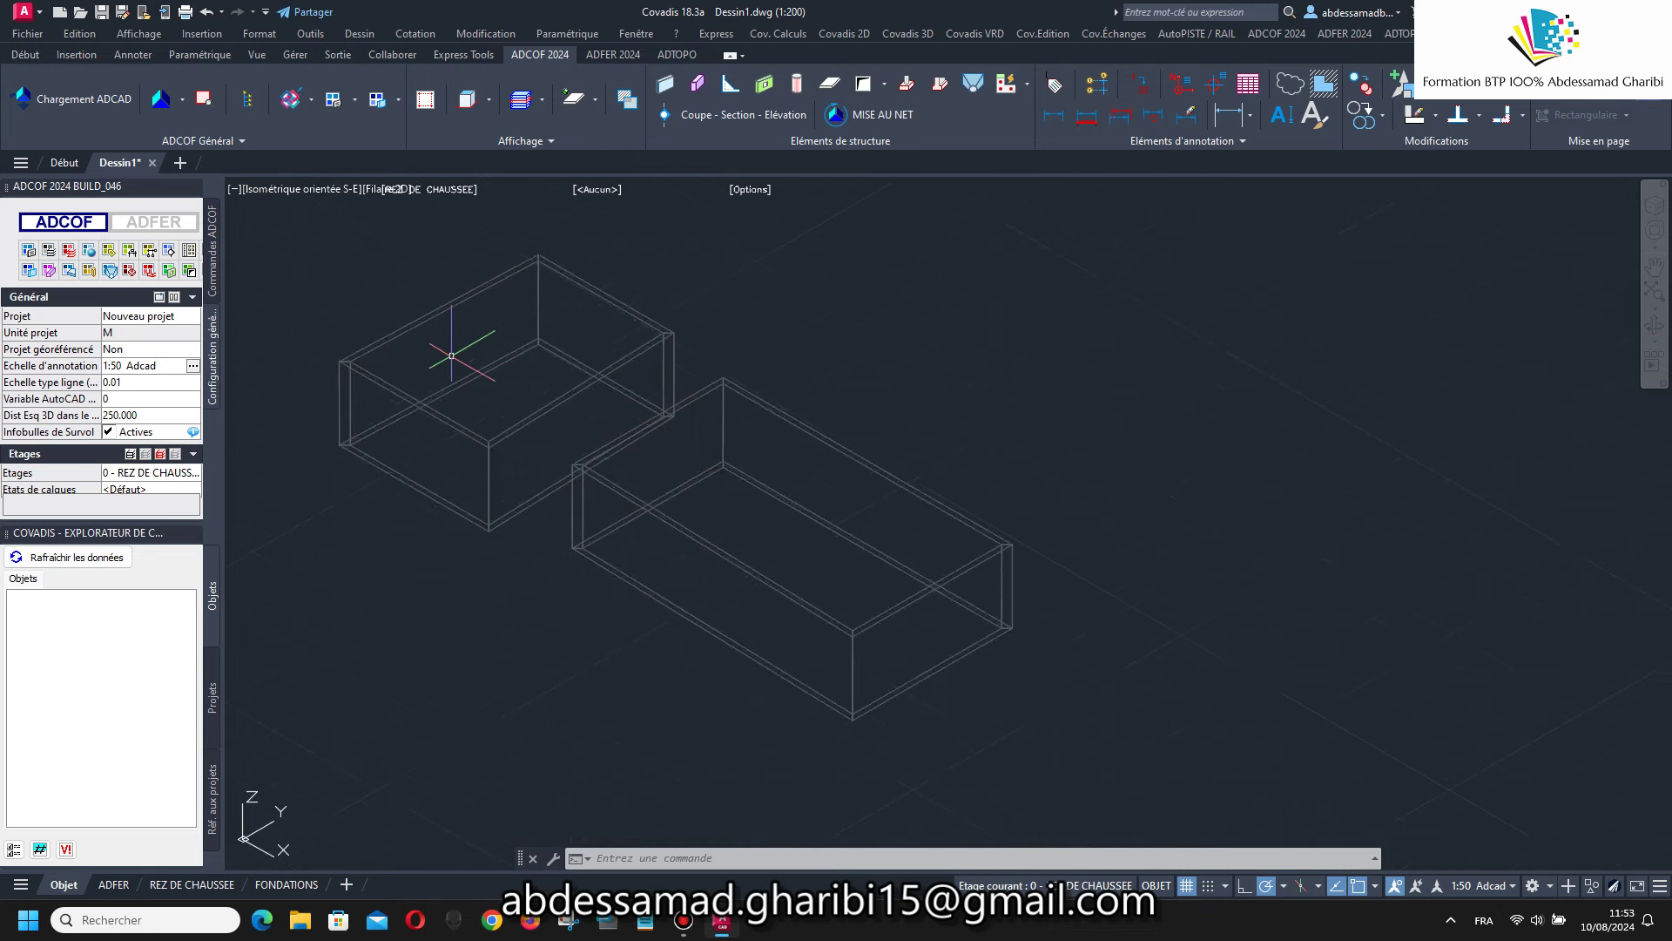
{"action": "scroll", "coordinate": [415, 259], "scroll_direction": "down", "scroll_amount": 1}
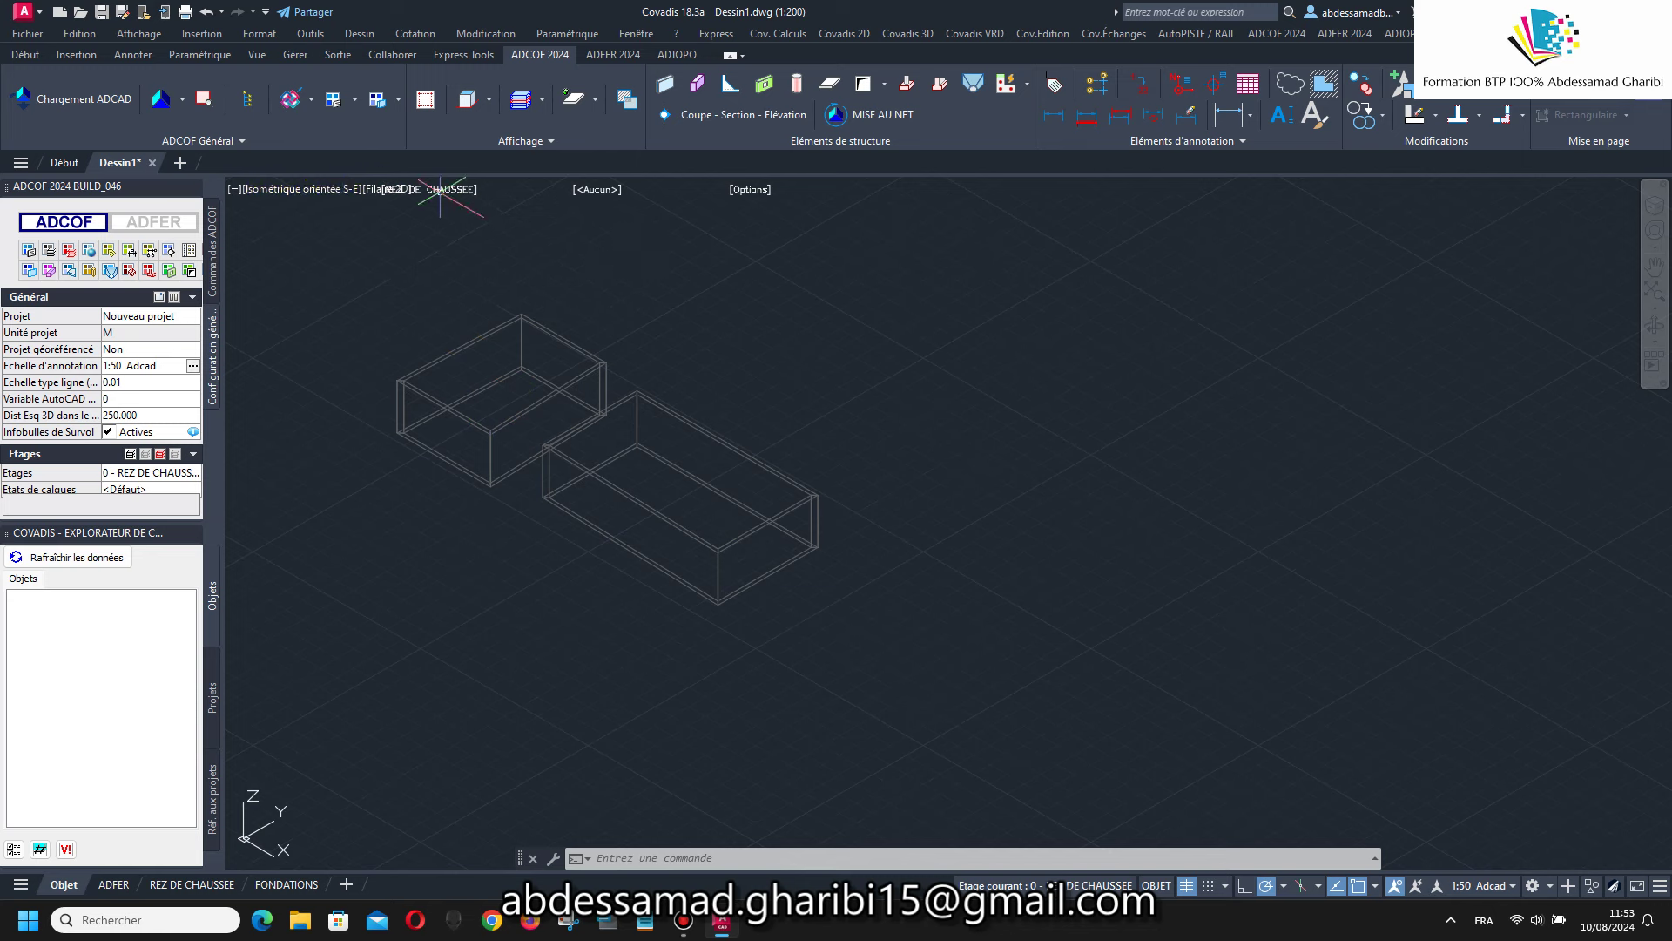
Apply the Conceptuel visual style and dismiss the view list without changes.
{"action": "left_click", "coordinate": [373, 191]}
{"action": "left_click", "coordinate": [431, 255]}
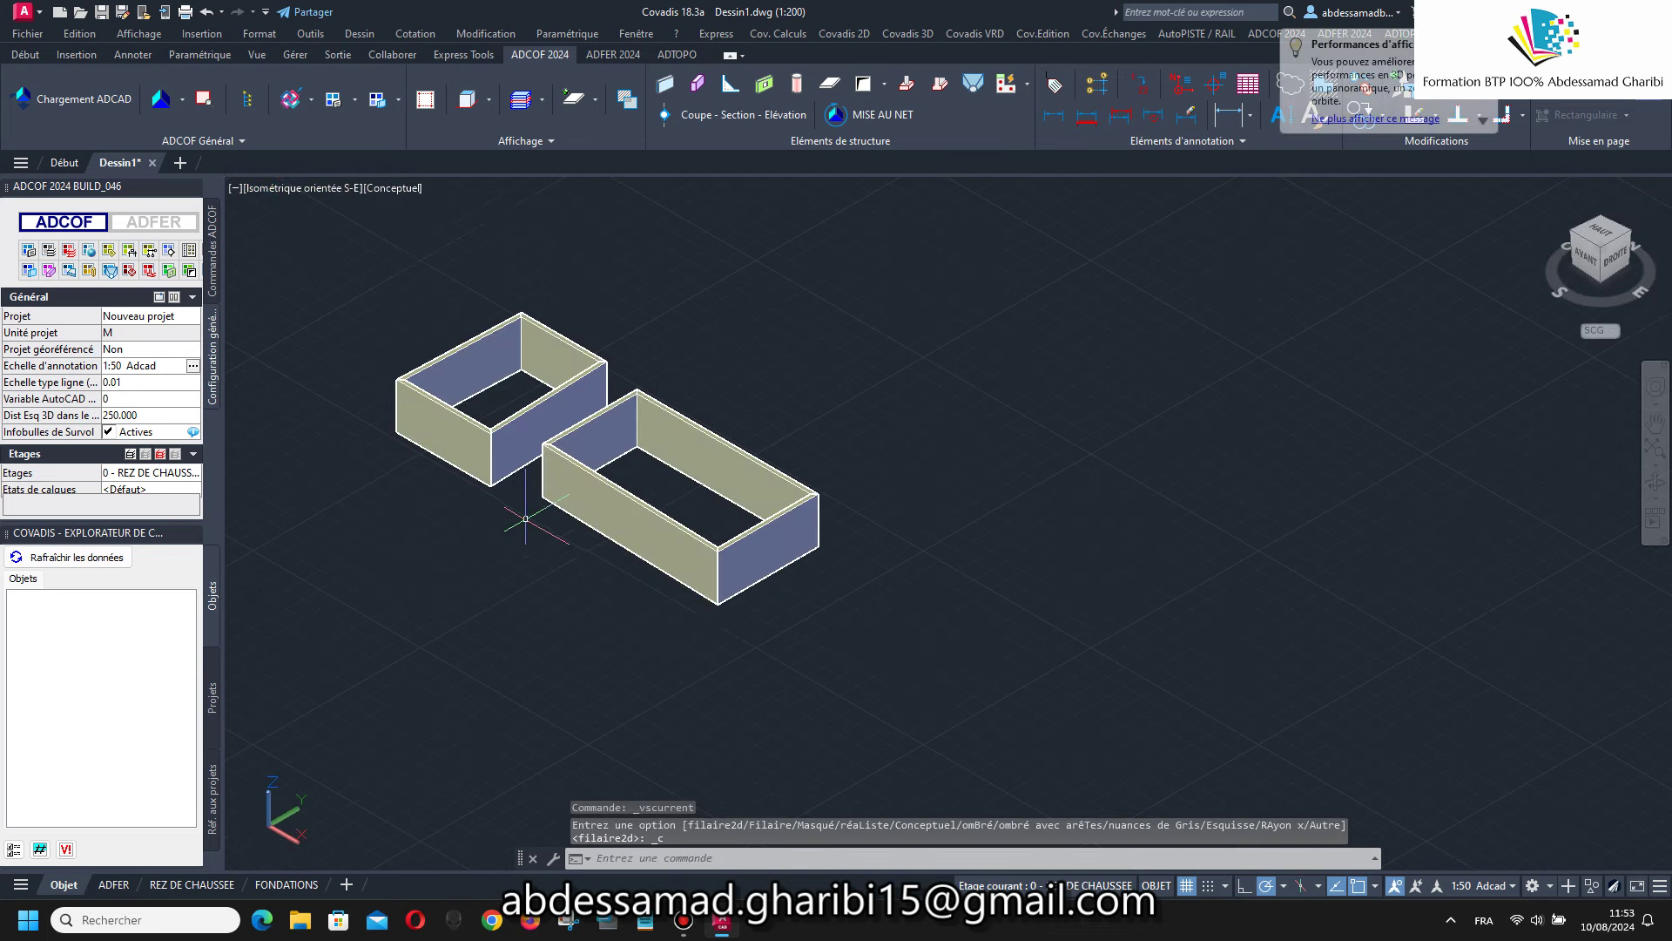
{"action": "scroll", "coordinate": [525, 518], "scroll_direction": "up", "scroll_amount": 3}
{"action": "scroll", "coordinate": [968, 623], "scroll_direction": "down", "scroll_amount": 4}
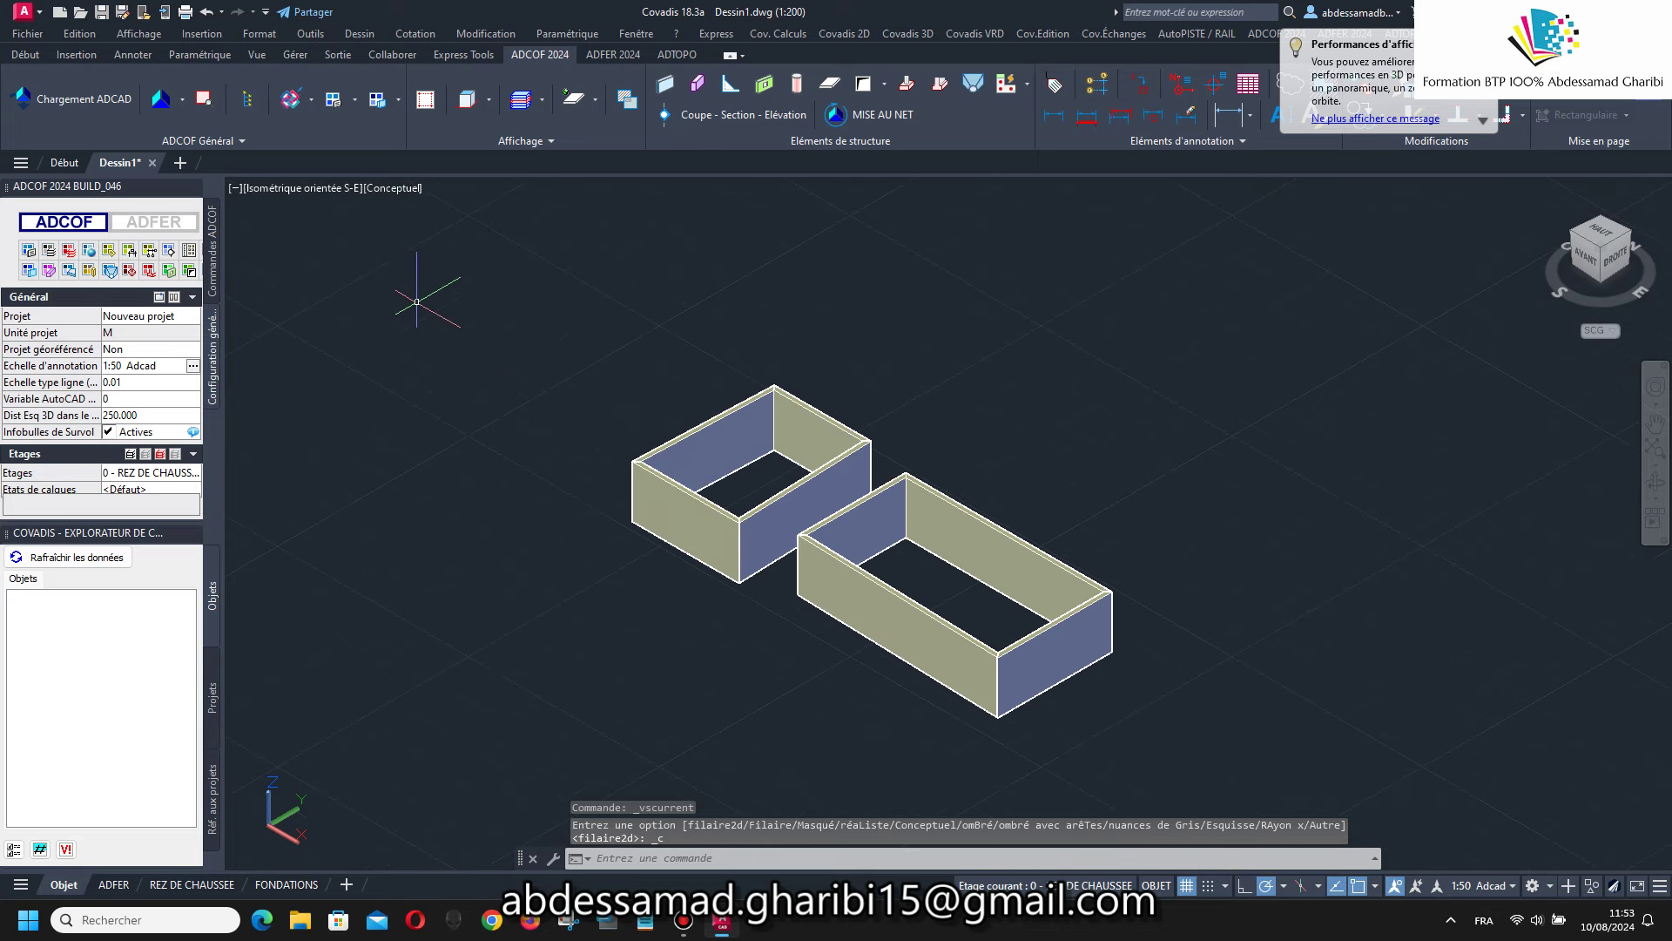
{"action": "left_click", "coordinate": [352, 191]}
{"action": "left_click", "coordinate": [369, 193]}
{"action": "mouse_move", "coordinate": [399, 188]}
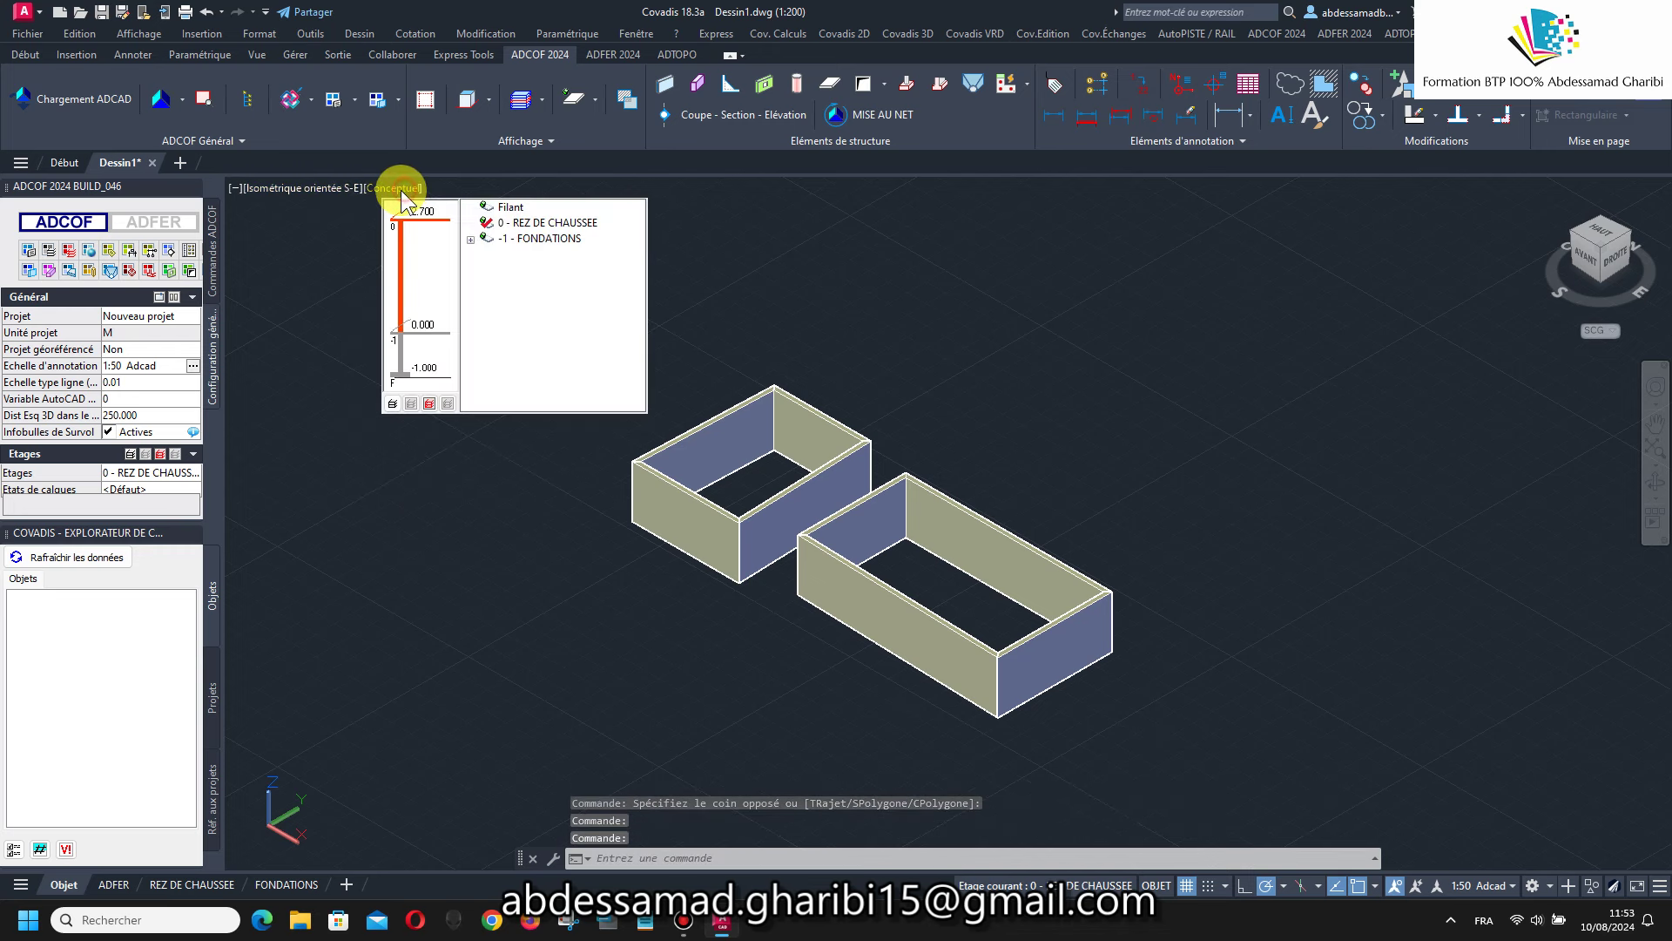
{"action": "left_click", "coordinate": [346, 194]}
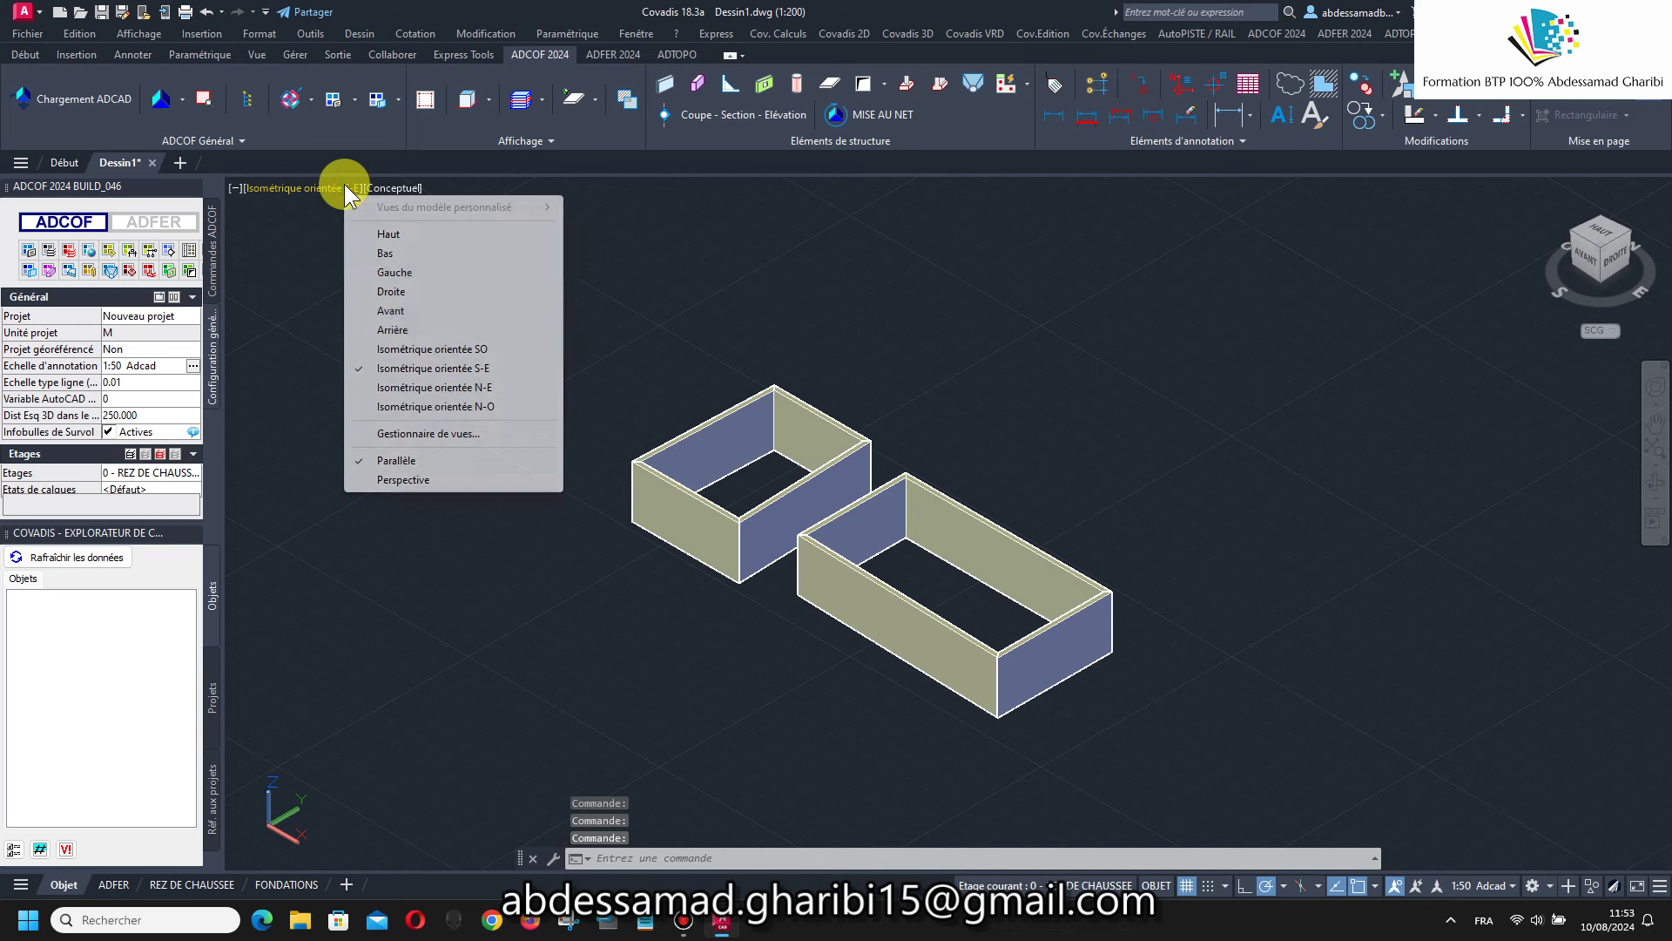
{"action": "left_click", "coordinate": [406, 185]}
{"action": "left_click", "coordinate": [408, 290]}
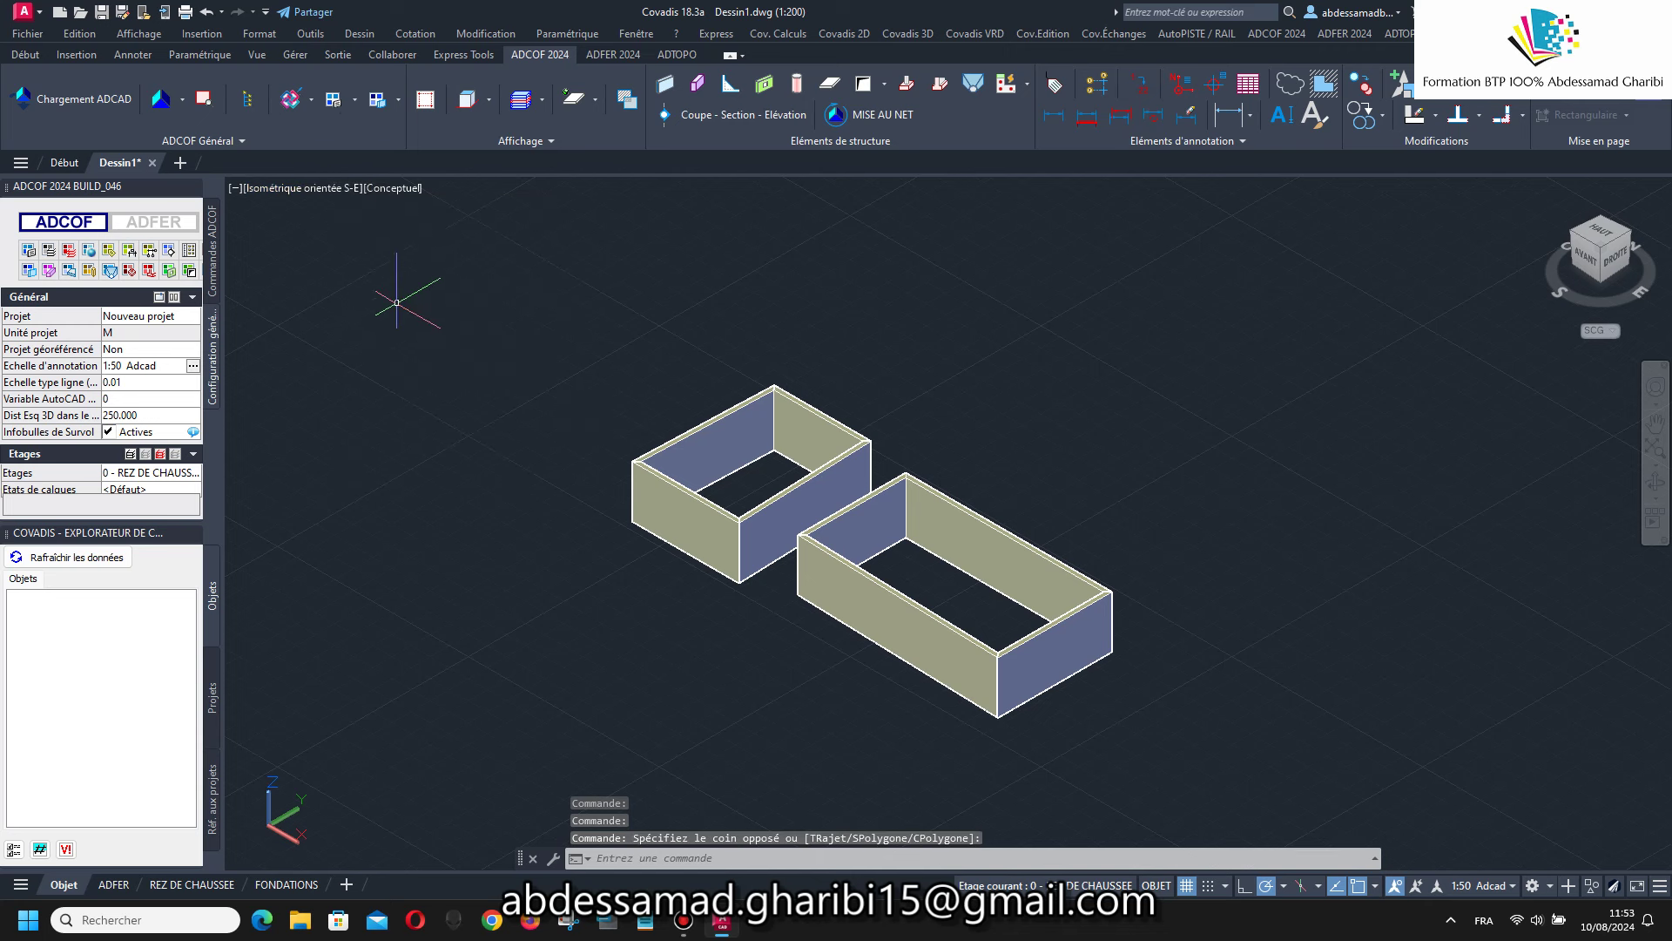
{"action": "left_click", "coordinate": [421, 322]}
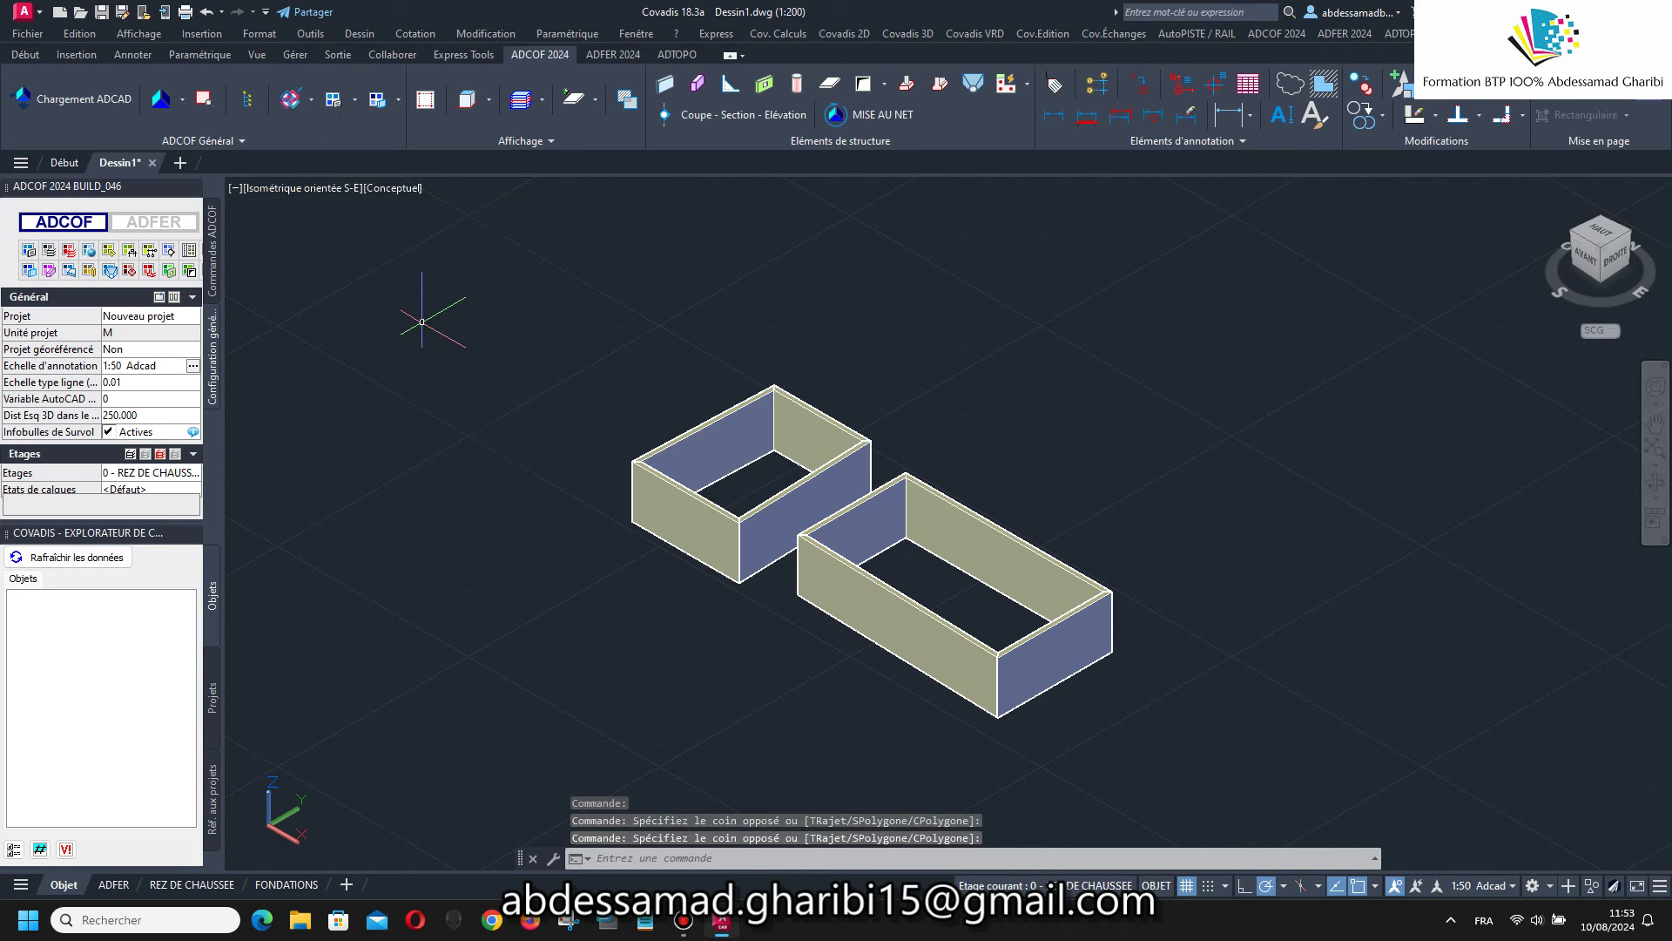
Switch the visual style to Réaliste and zoom around the walls.
{"action": "left_click", "coordinate": [406, 192]}
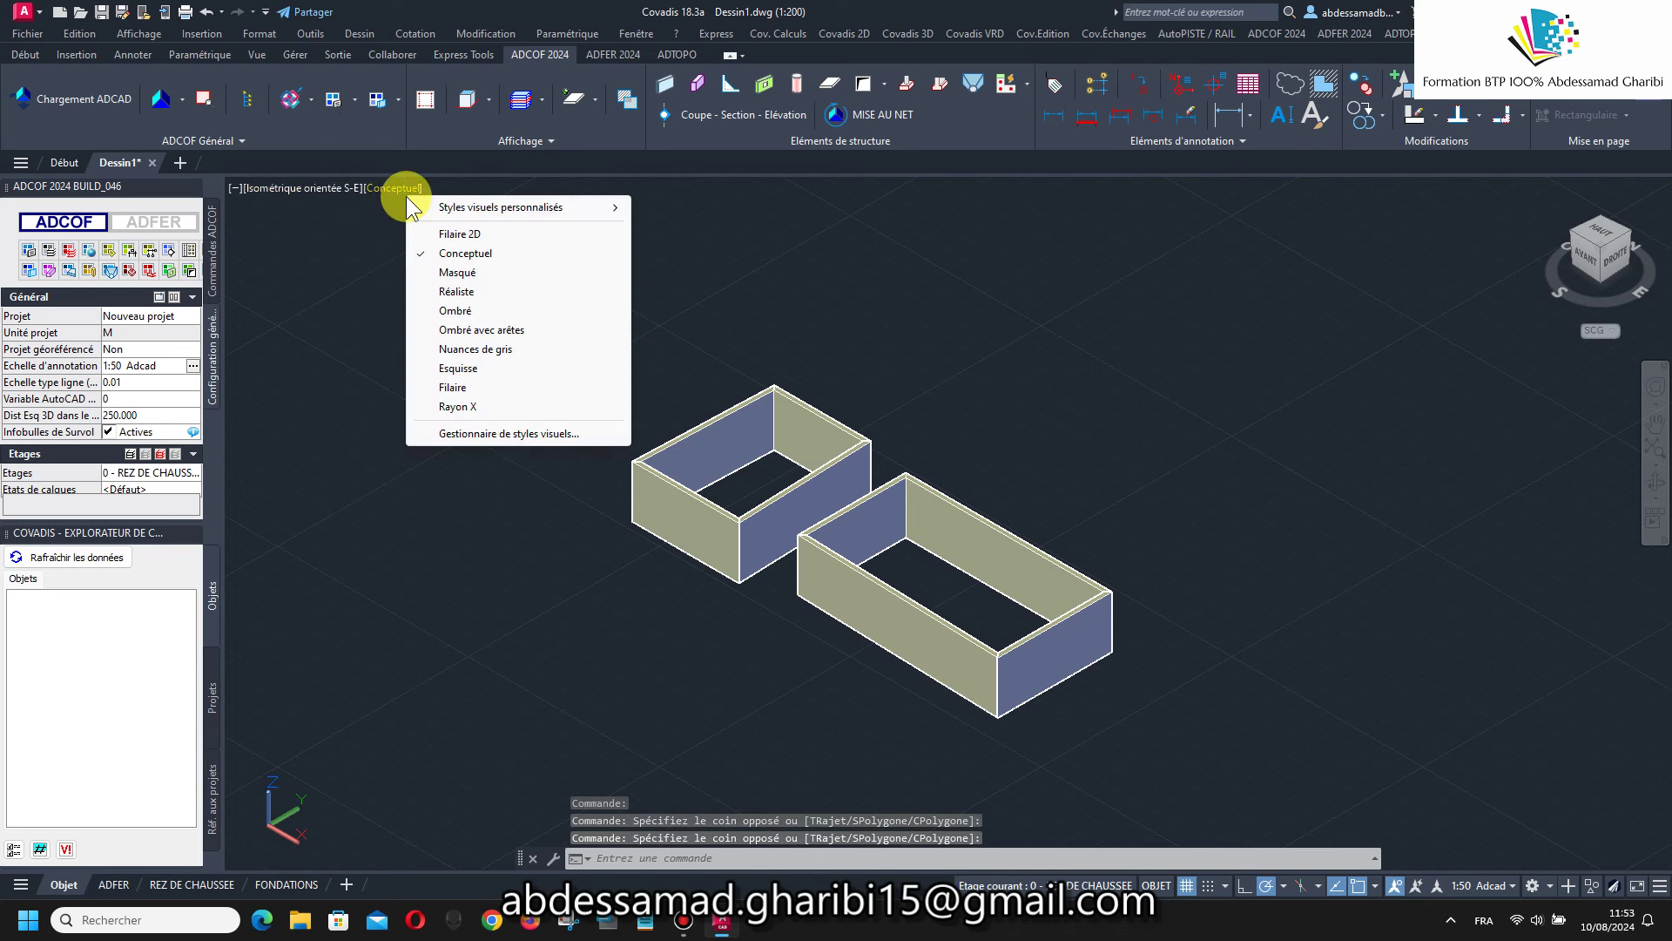
{"action": "left_click", "coordinate": [449, 292]}
{"action": "scroll", "coordinate": [772, 497], "scroll_direction": "up", "scroll_amount": 3}
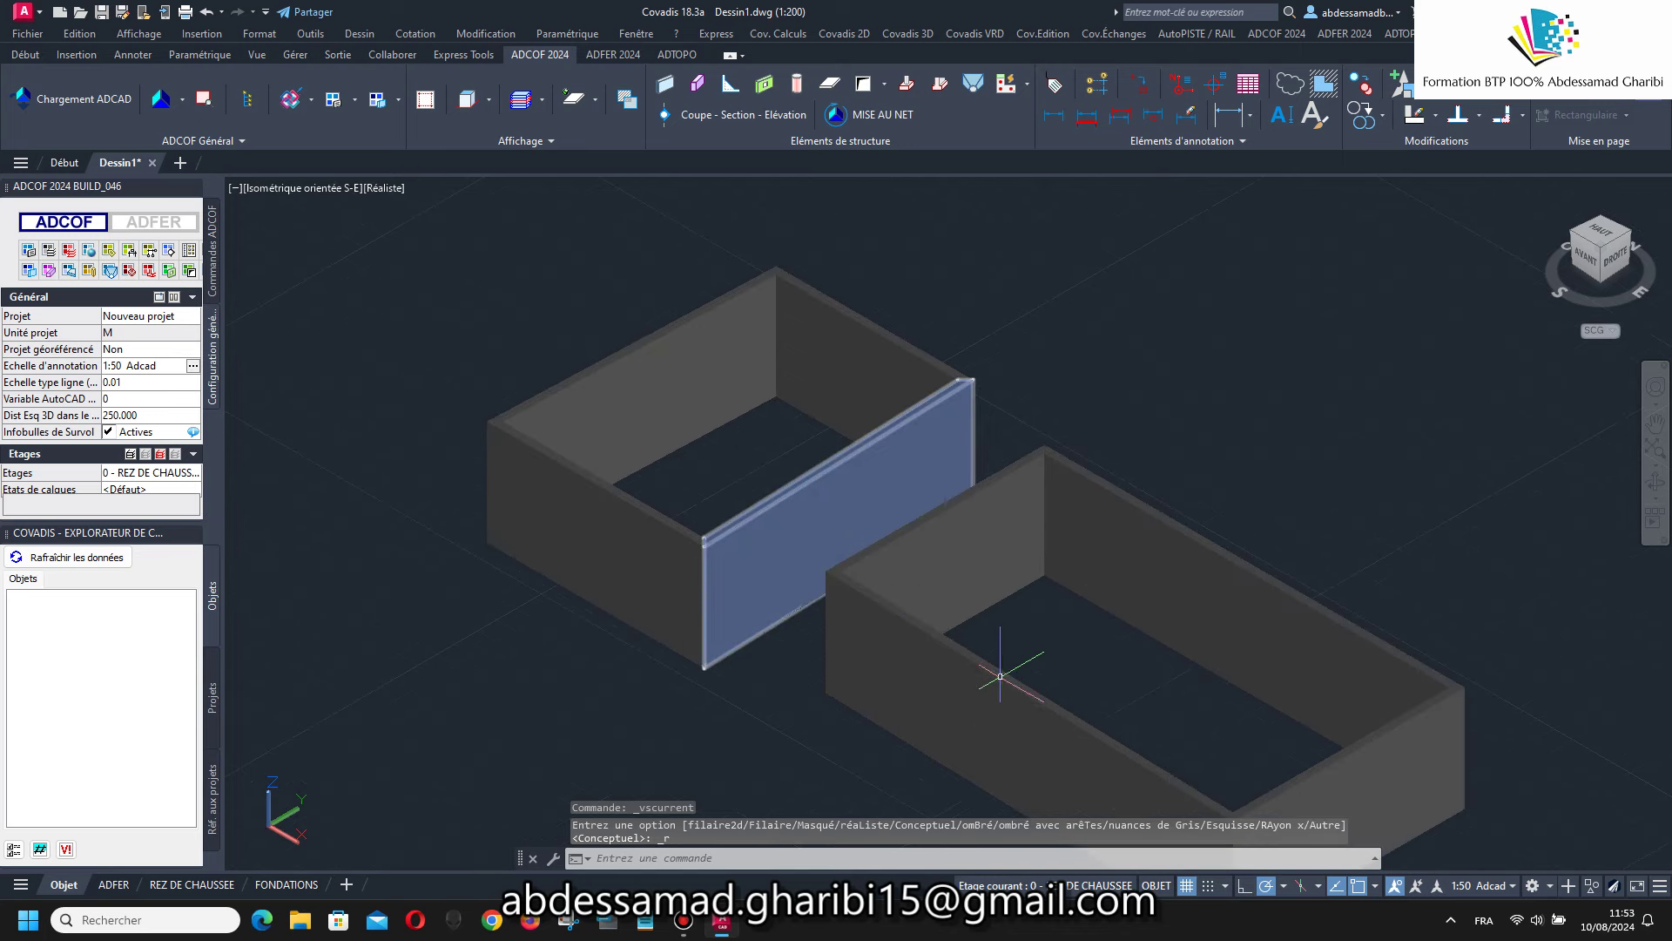
{"action": "scroll", "coordinate": [842, 575], "scroll_direction": "up", "scroll_amount": 3}
{"action": "scroll", "coordinate": [784, 488], "scroll_direction": "up", "scroll_amount": 2}
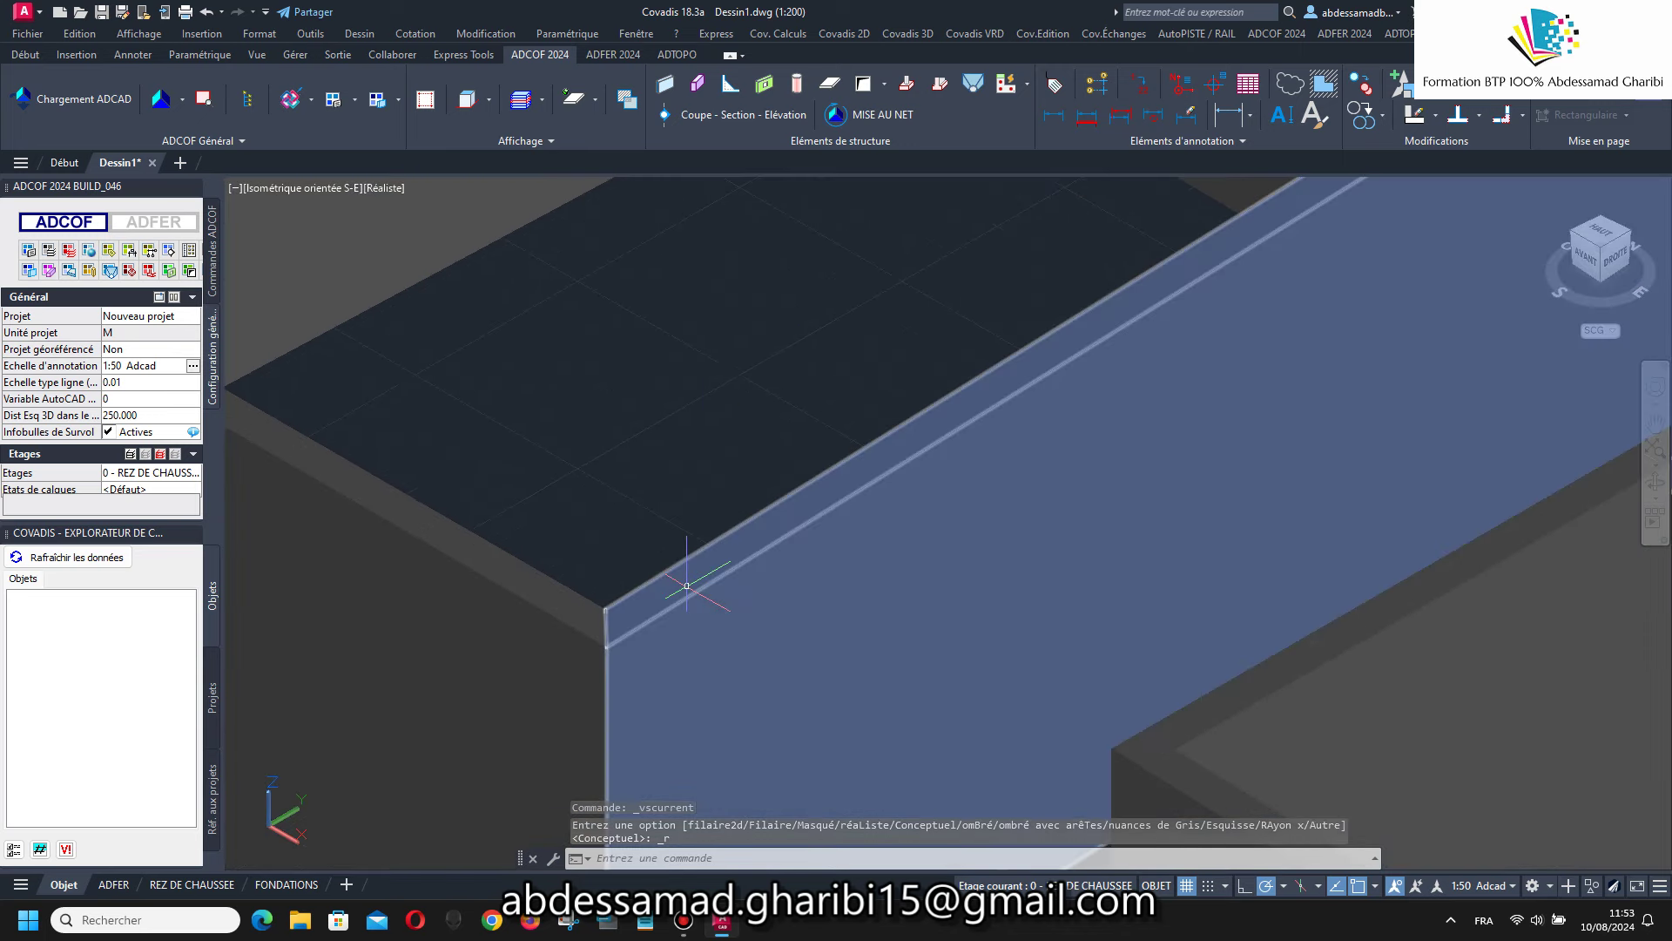
{"action": "scroll", "coordinate": [716, 410], "scroll_direction": "down", "scroll_amount": 5}
{"action": "scroll", "coordinate": [716, 410], "scroll_direction": "up", "scroll_amount": 4}
{"action": "scroll", "coordinate": [732, 288], "scroll_direction": "down", "scroll_amount": 6}
{"action": "scroll", "coordinate": [970, 567], "scroll_direction": "up", "scroll_amount": 4}
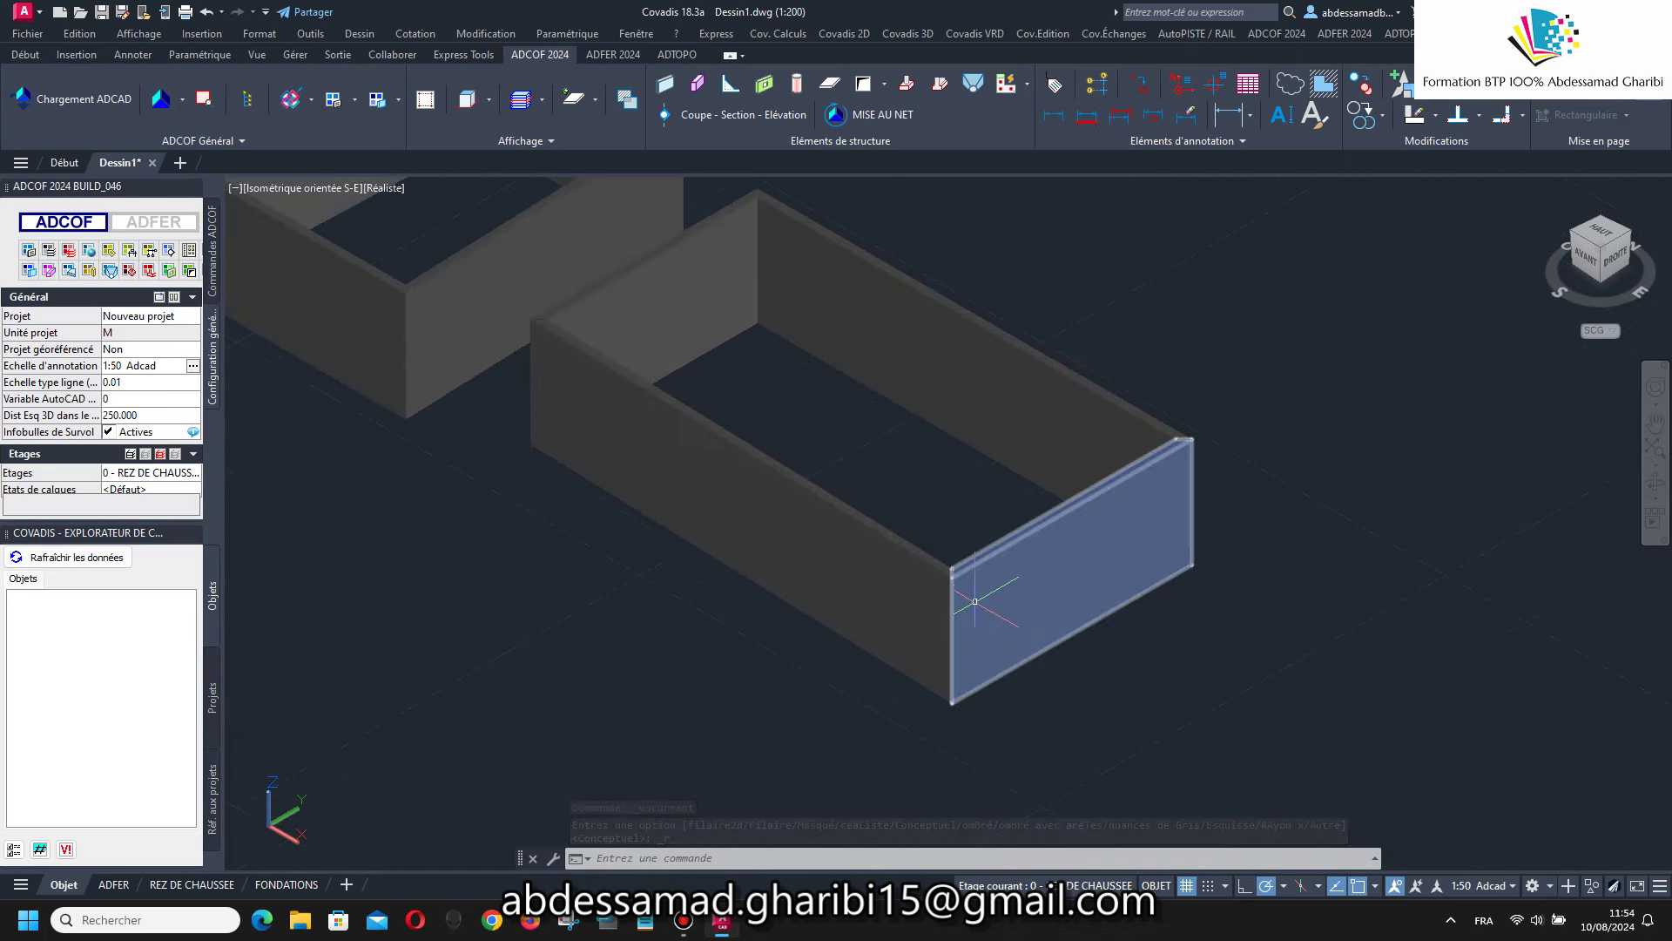
{"action": "scroll", "coordinate": [975, 587], "scroll_direction": "down", "scroll_amount": 3}
{"action": "scroll", "coordinate": [978, 566], "scroll_direction": "up", "scroll_amount": 1}
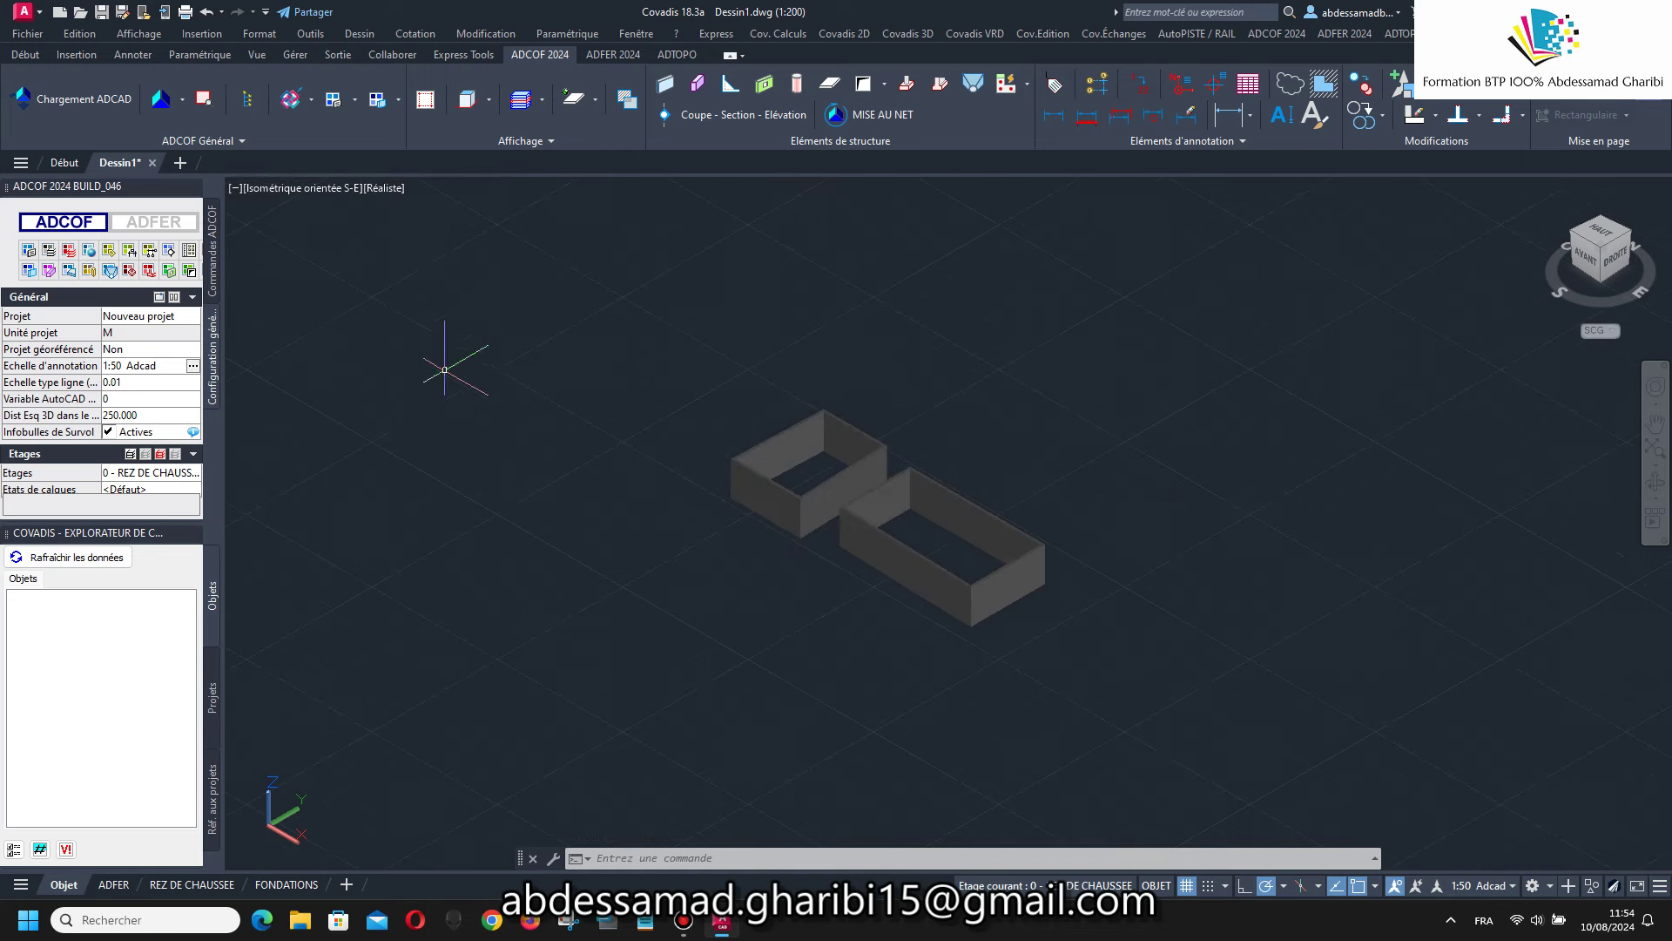
Switch the viewport to the Filaire 2D visual style and the Haut top view.
{"action": "left_click", "coordinate": [391, 192]}
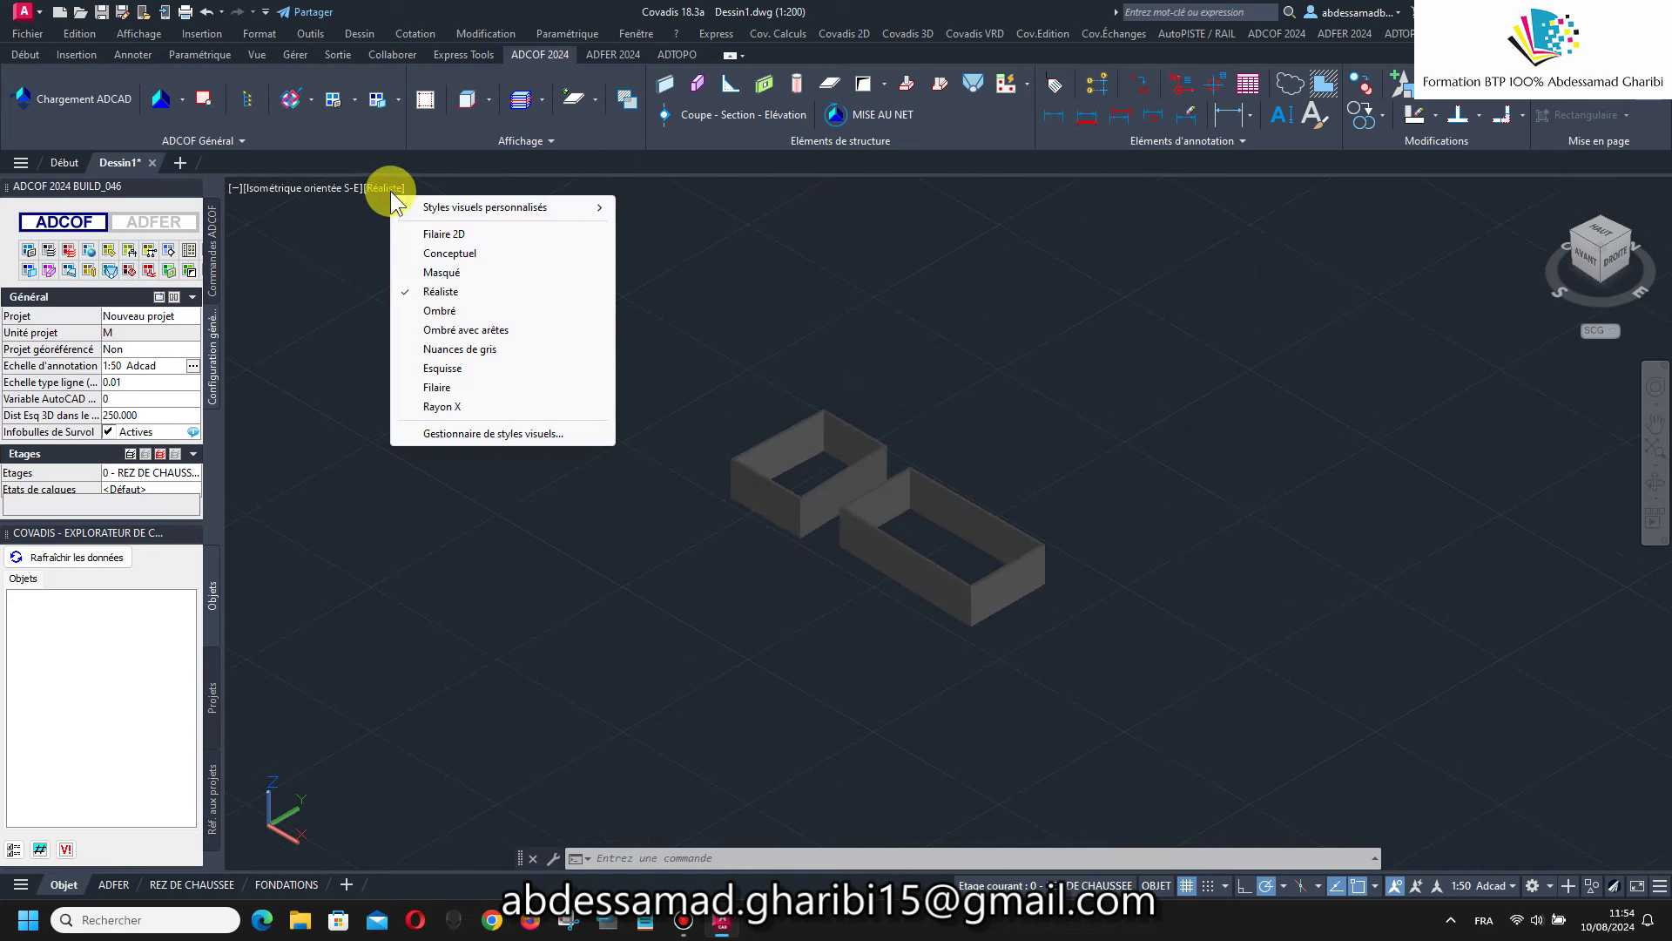
{"action": "left_click", "coordinate": [444, 237]}
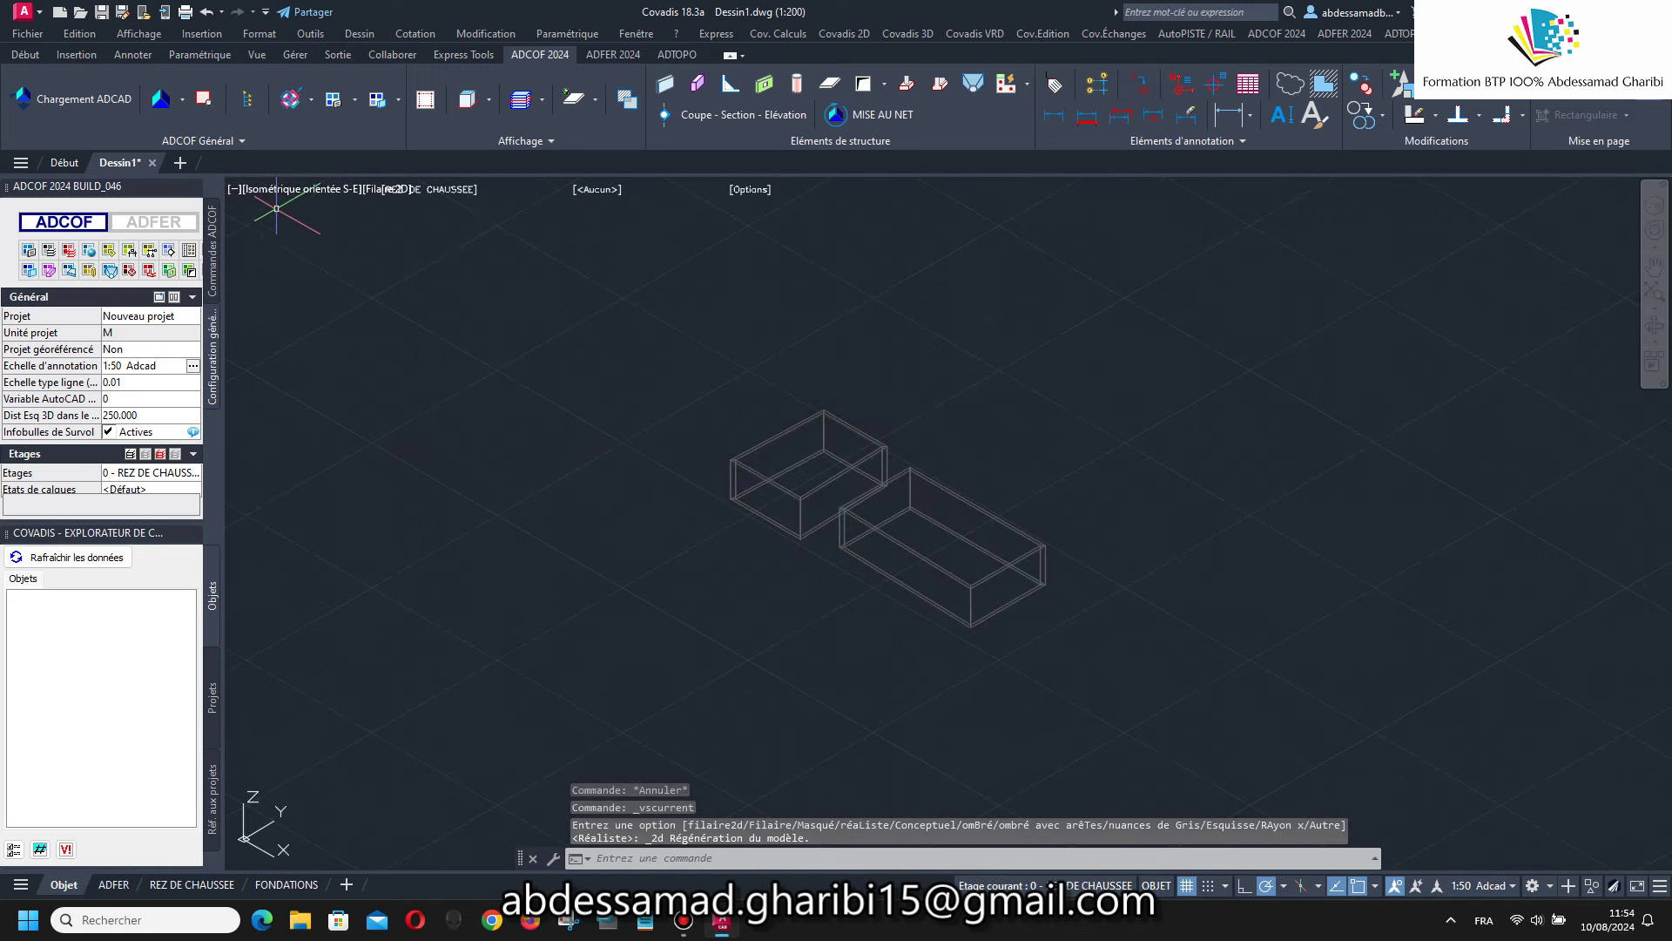
{"action": "left_click", "coordinate": [257, 188]}
{"action": "left_click", "coordinate": [295, 229]}
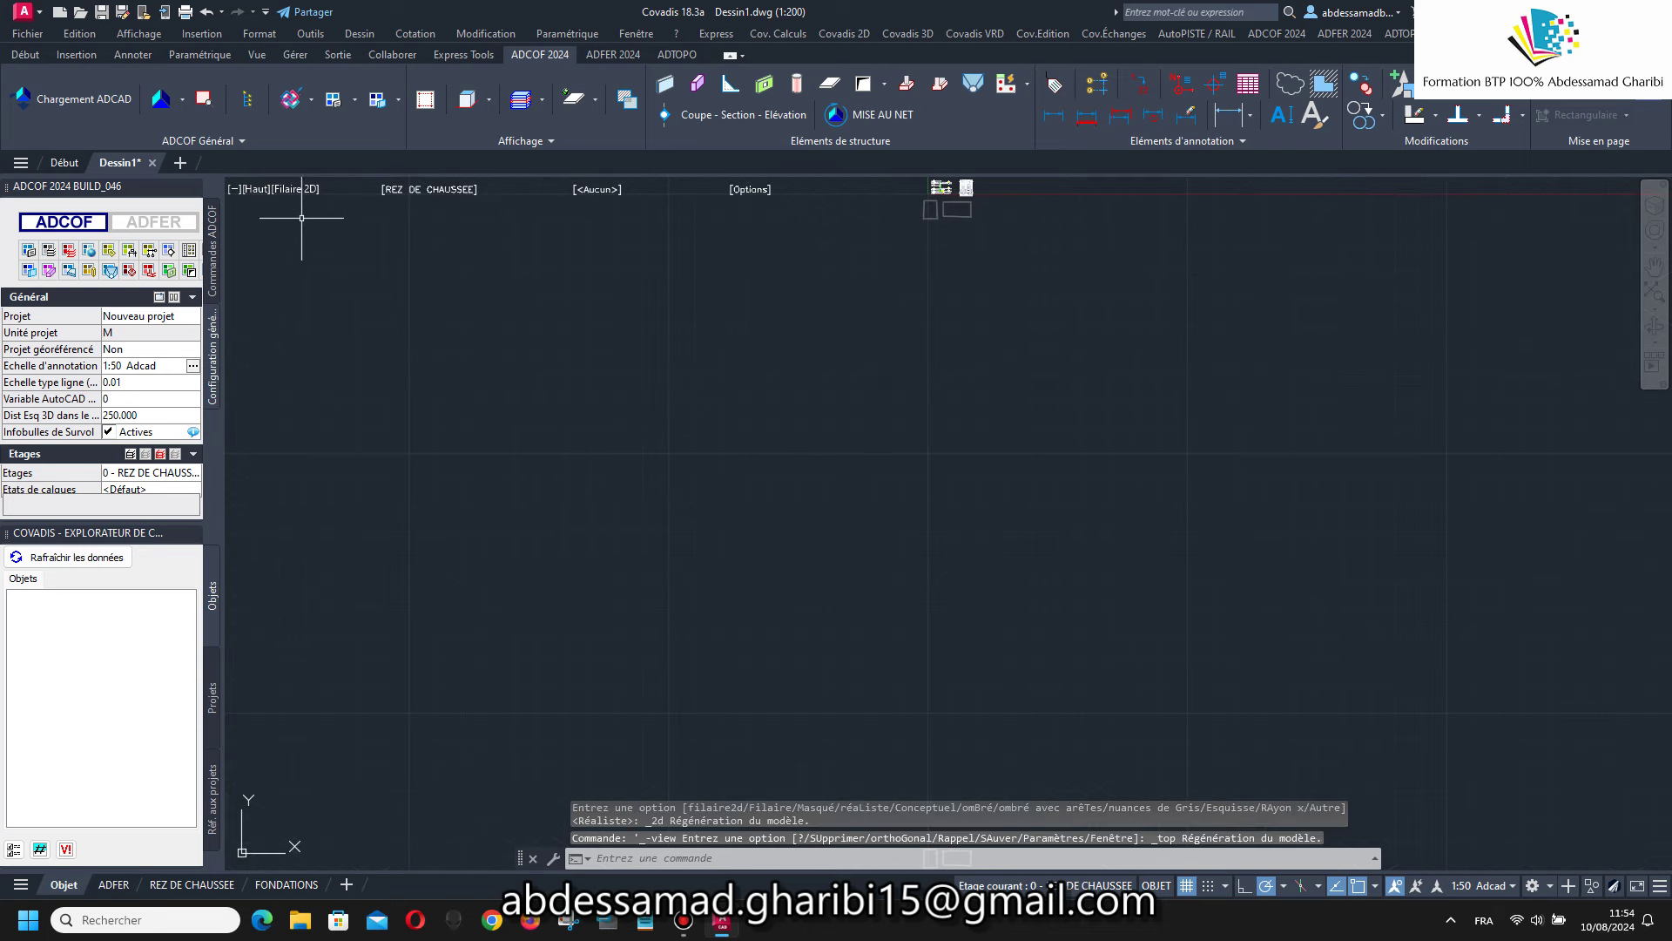
Zoom to fit the retaining wall, steel schedule and both VOILE enclosures on screen.
{"action": "scroll", "coordinate": [683, 451], "scroll_direction": "down", "scroll_amount": 8}
{"action": "scroll", "coordinate": [676, 489], "scroll_direction": "down", "scroll_amount": 2}
{"action": "scroll", "coordinate": [705, 425], "scroll_direction": "down", "scroll_amount": 3}
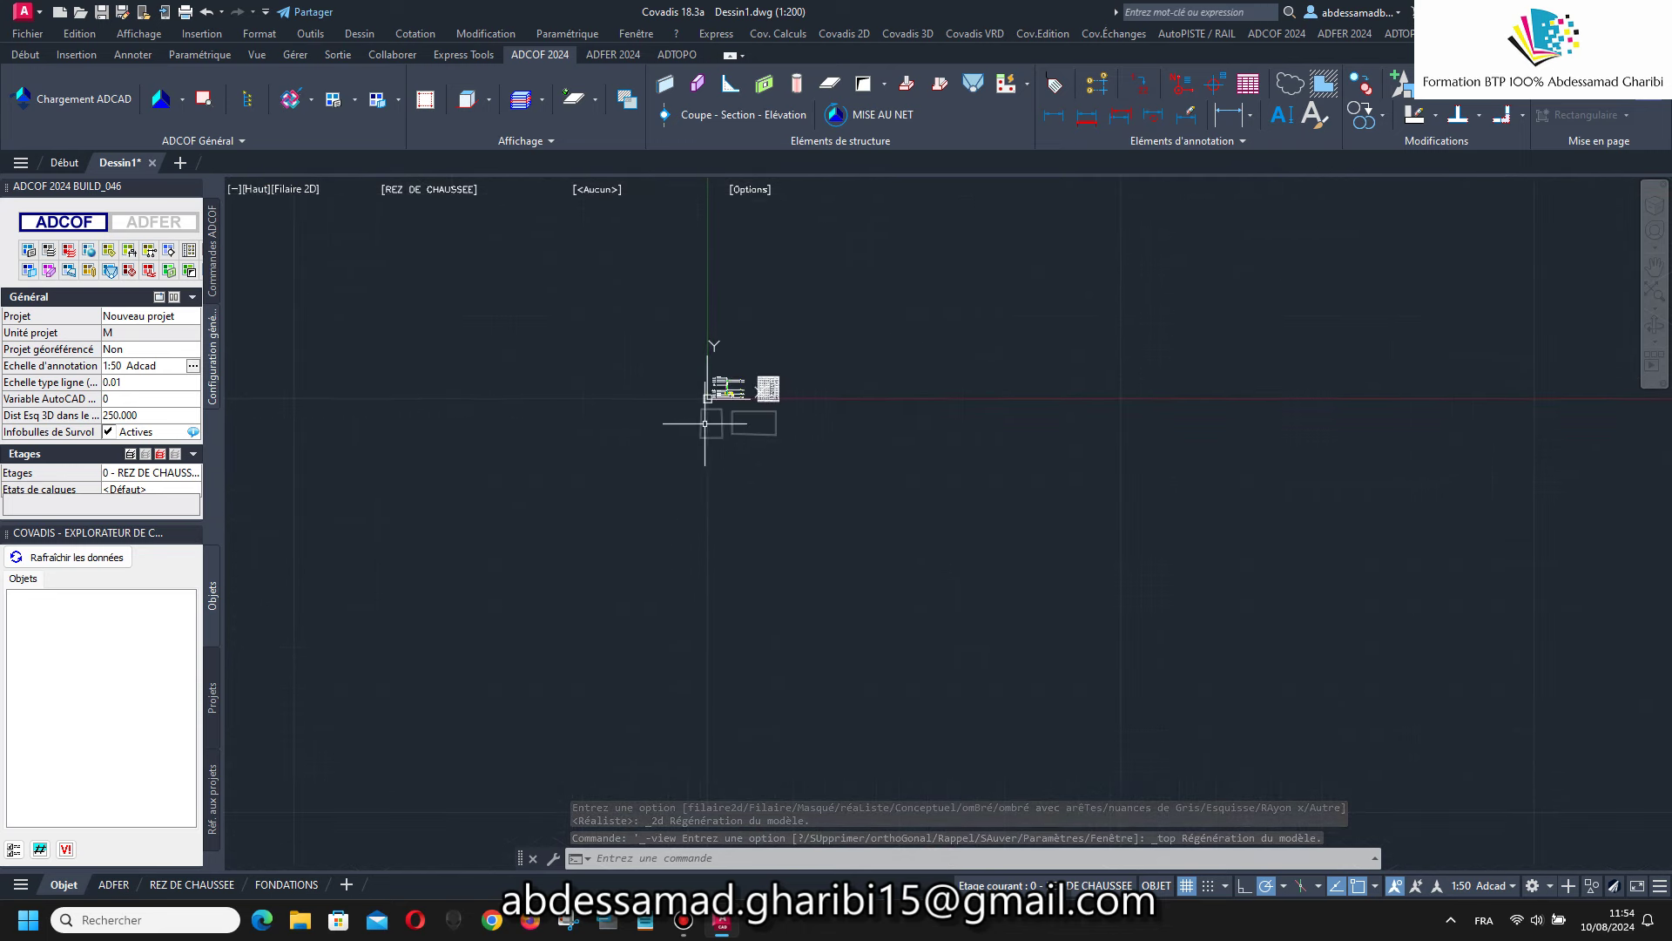
{"action": "scroll", "coordinate": [706, 424], "scroll_direction": "up", "scroll_amount": 2}
{"action": "scroll", "coordinate": [836, 575], "scroll_direction": "up", "scroll_amount": 3}
{"action": "scroll", "coordinate": [885, 598], "scroll_direction": "up", "scroll_amount": 2}
{"action": "scroll", "coordinate": [827, 540], "scroll_direction": "down", "scroll_amount": 2}
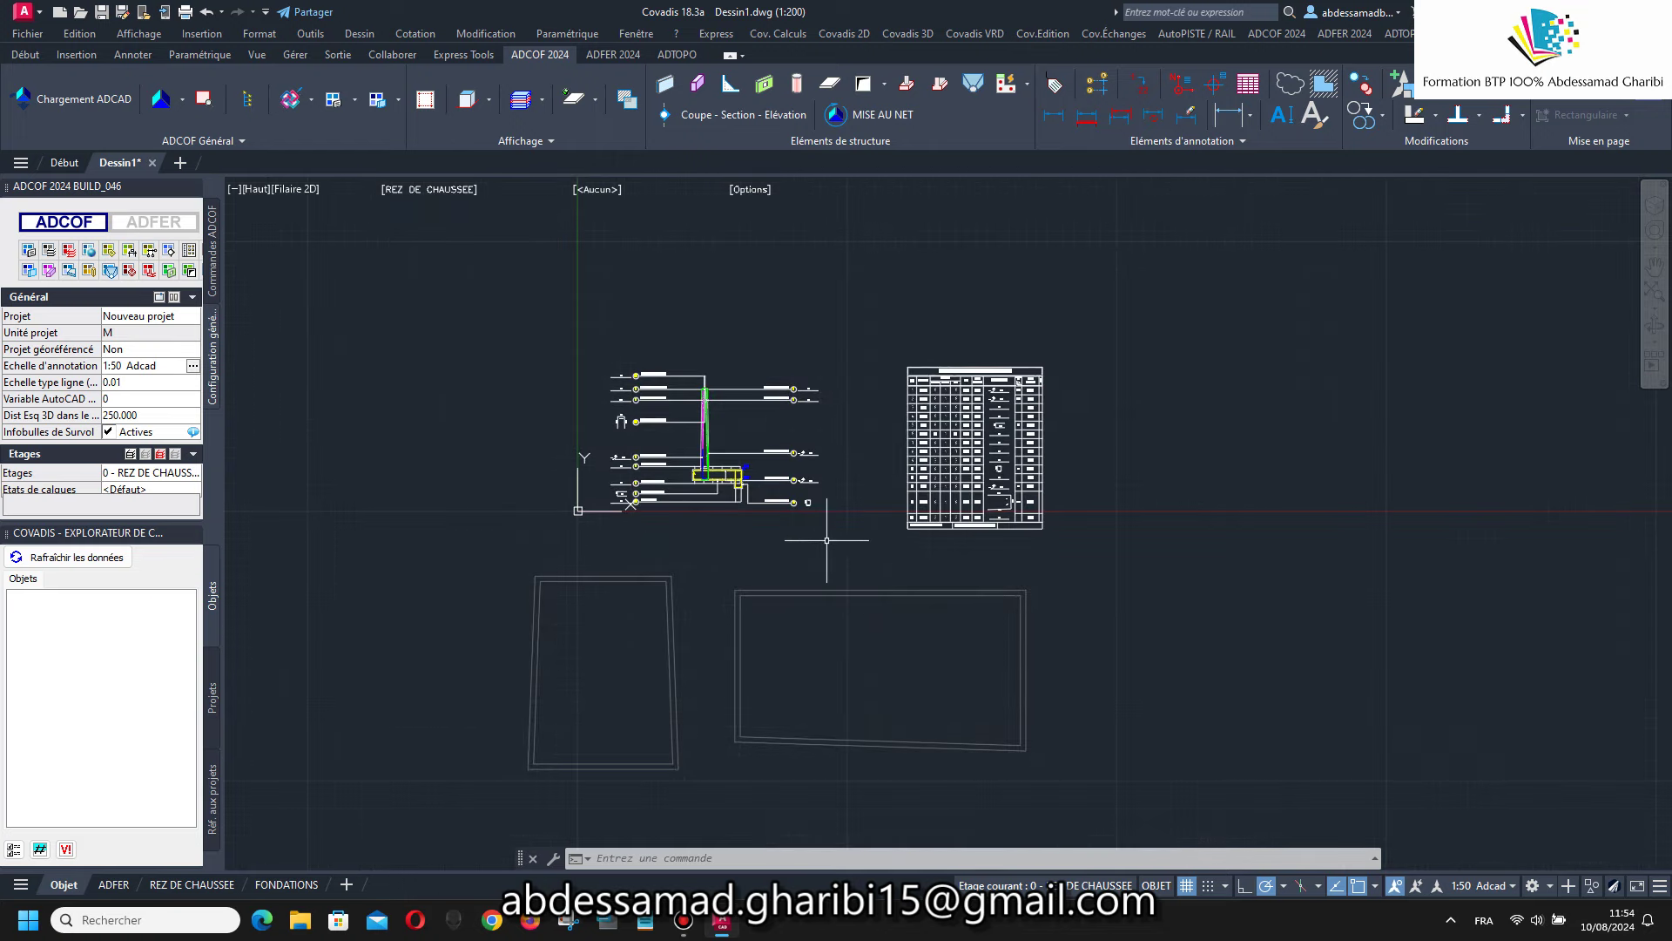
{"action": "left_click", "coordinate": [683, 921]}
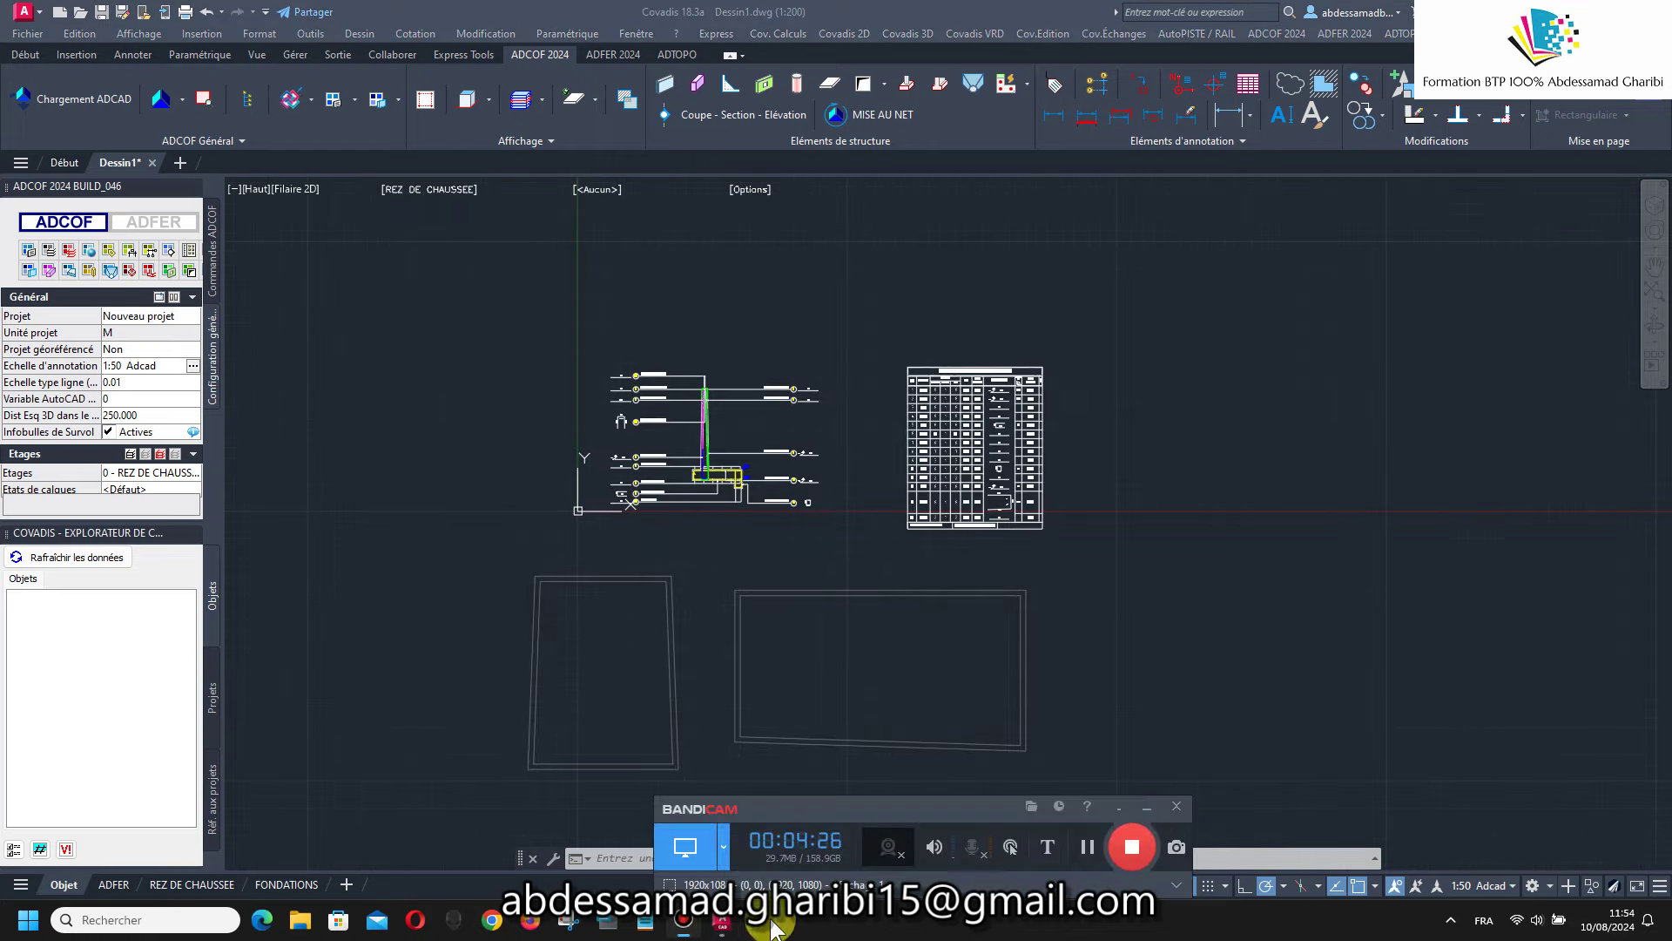